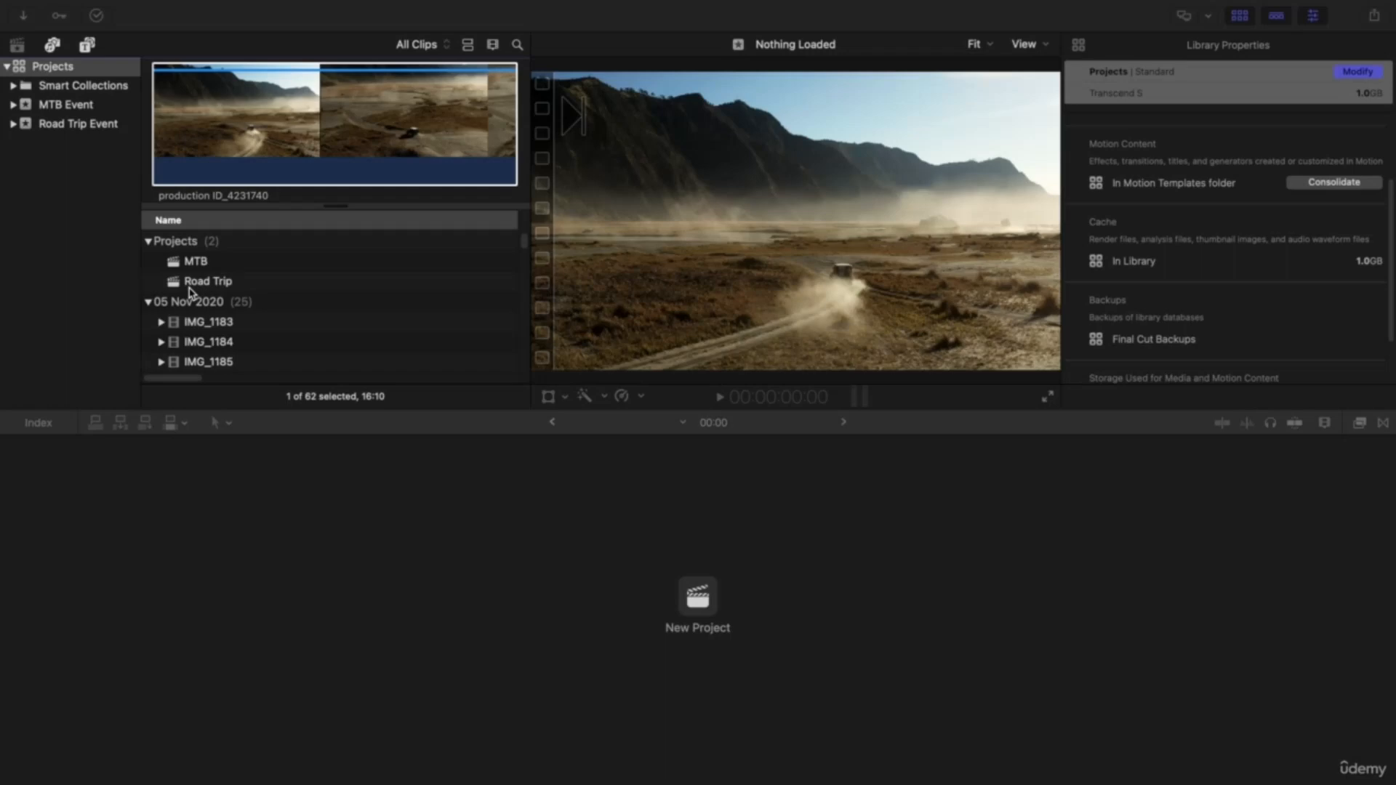
Look through the clips and projects in the Projects library, including its MTB Event and Road Trip Event
scroll(190, 291, "down", 15)
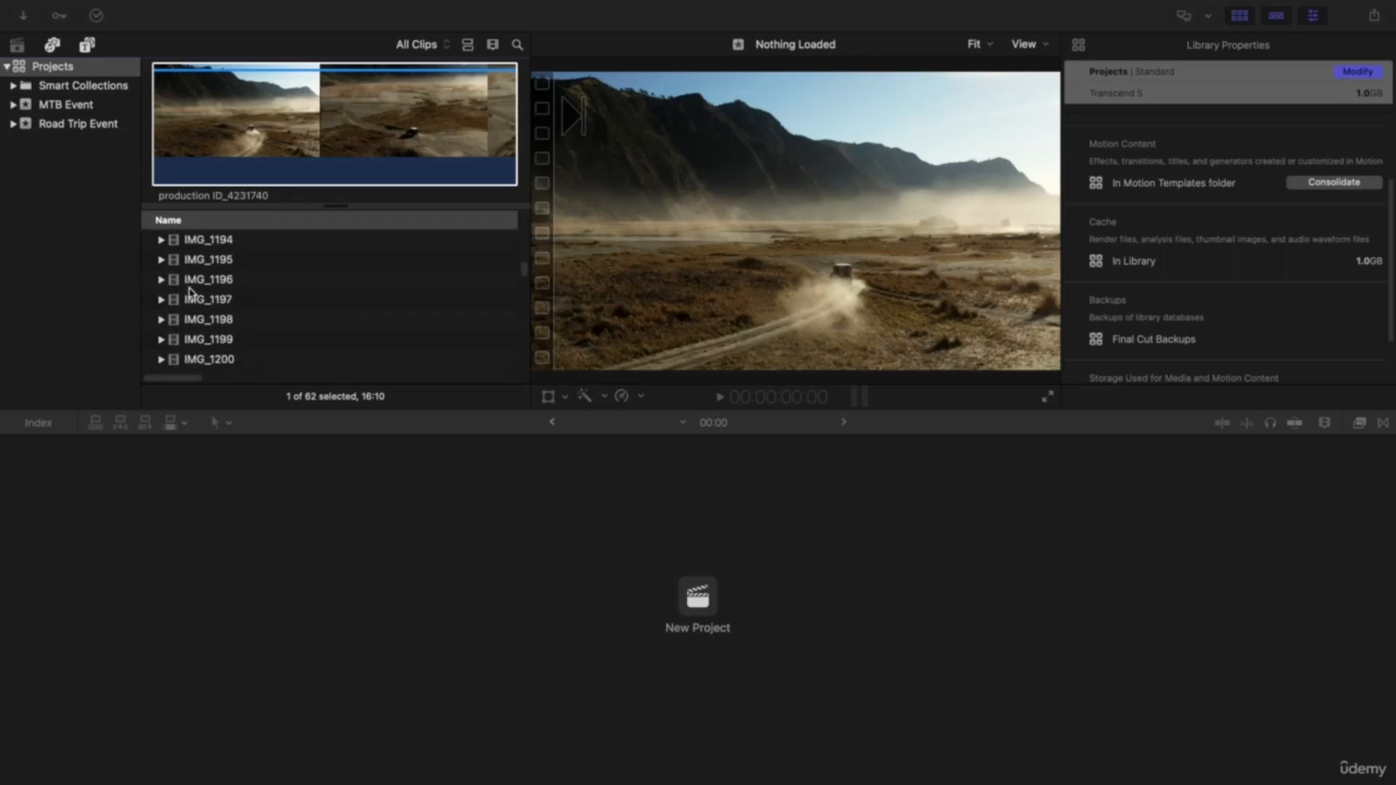
scroll(190, 291, "down", 10)
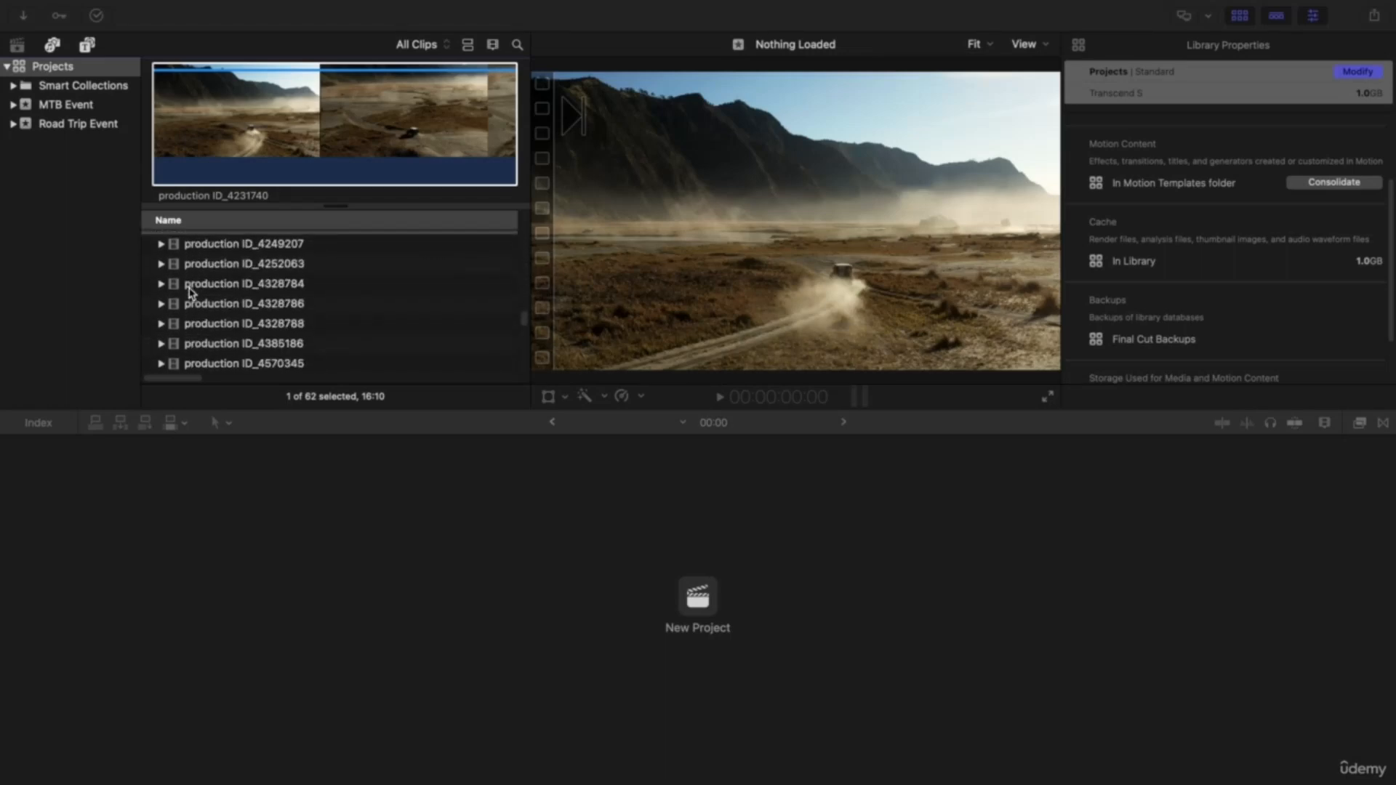
left_click(77, 105)
left_click(78, 105)
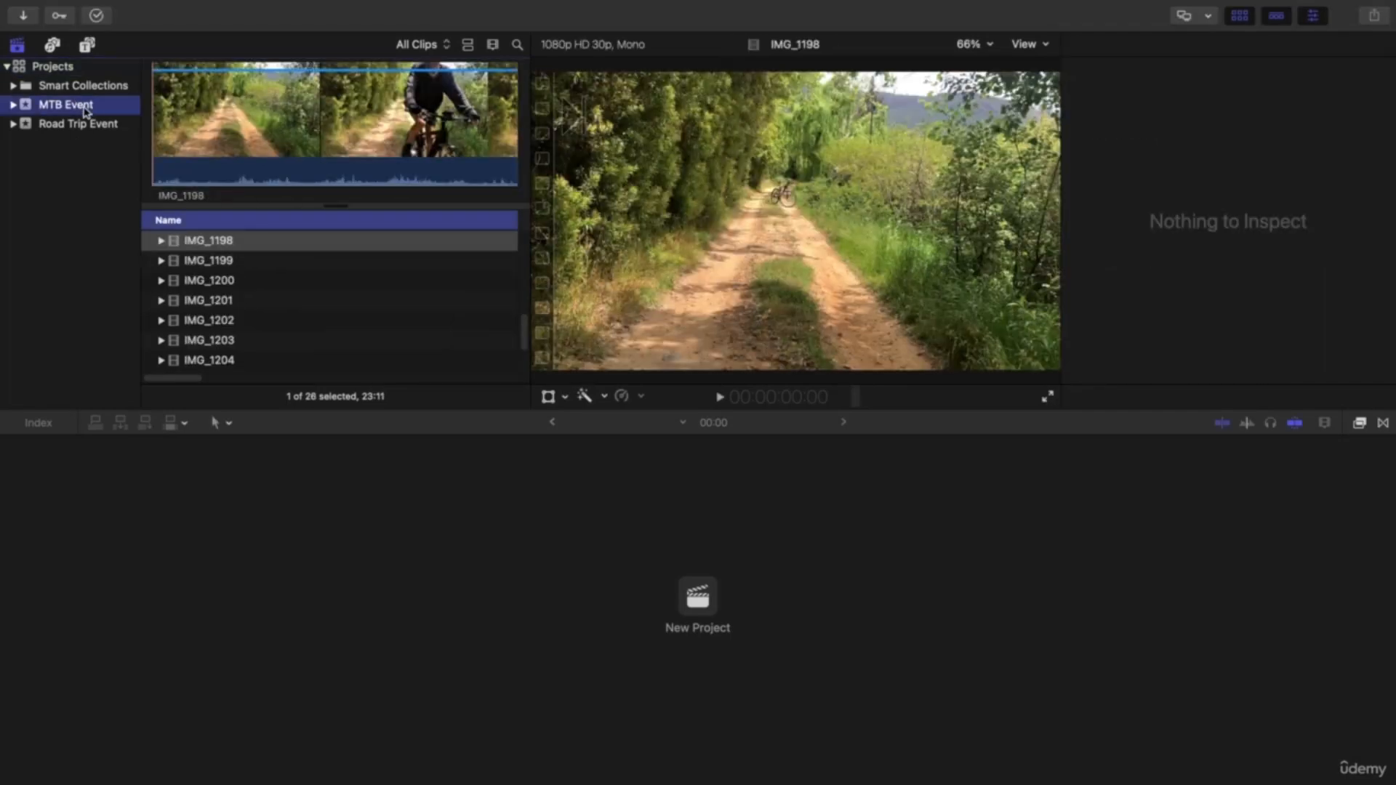
scroll(254, 333, "up", 3)
scroll(254, 332, "up", 5)
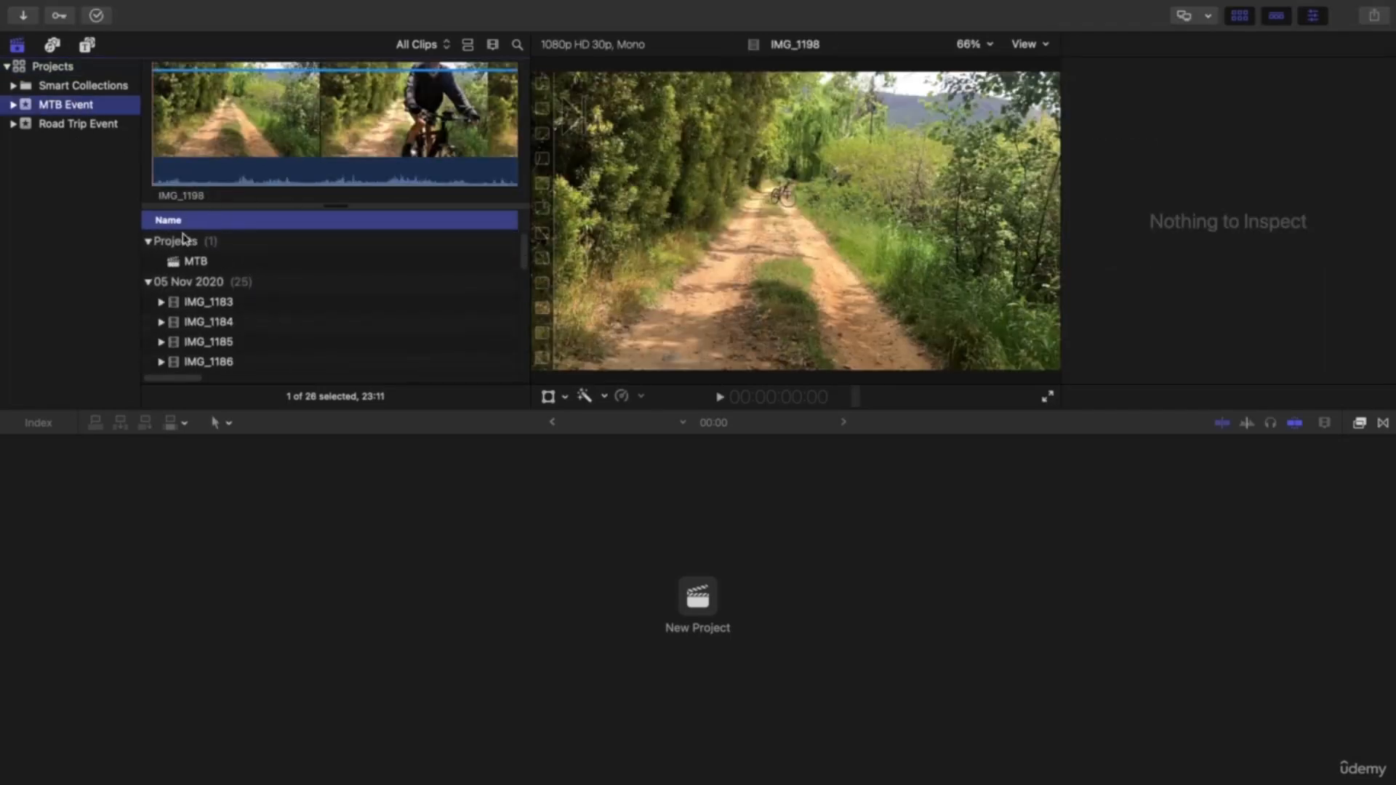
left_click(29, 123)
scroll(269, 271, "up", 5)
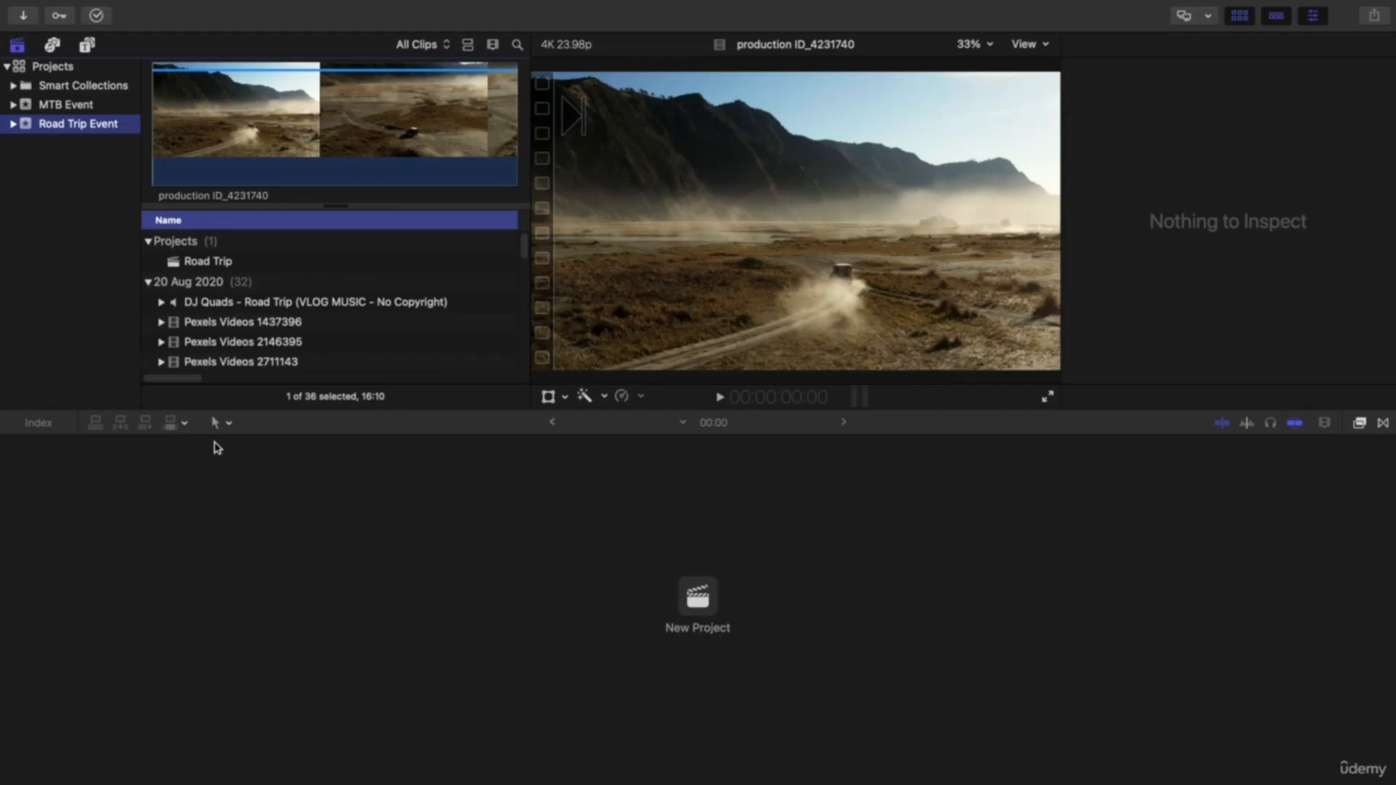
left_click(230, 426)
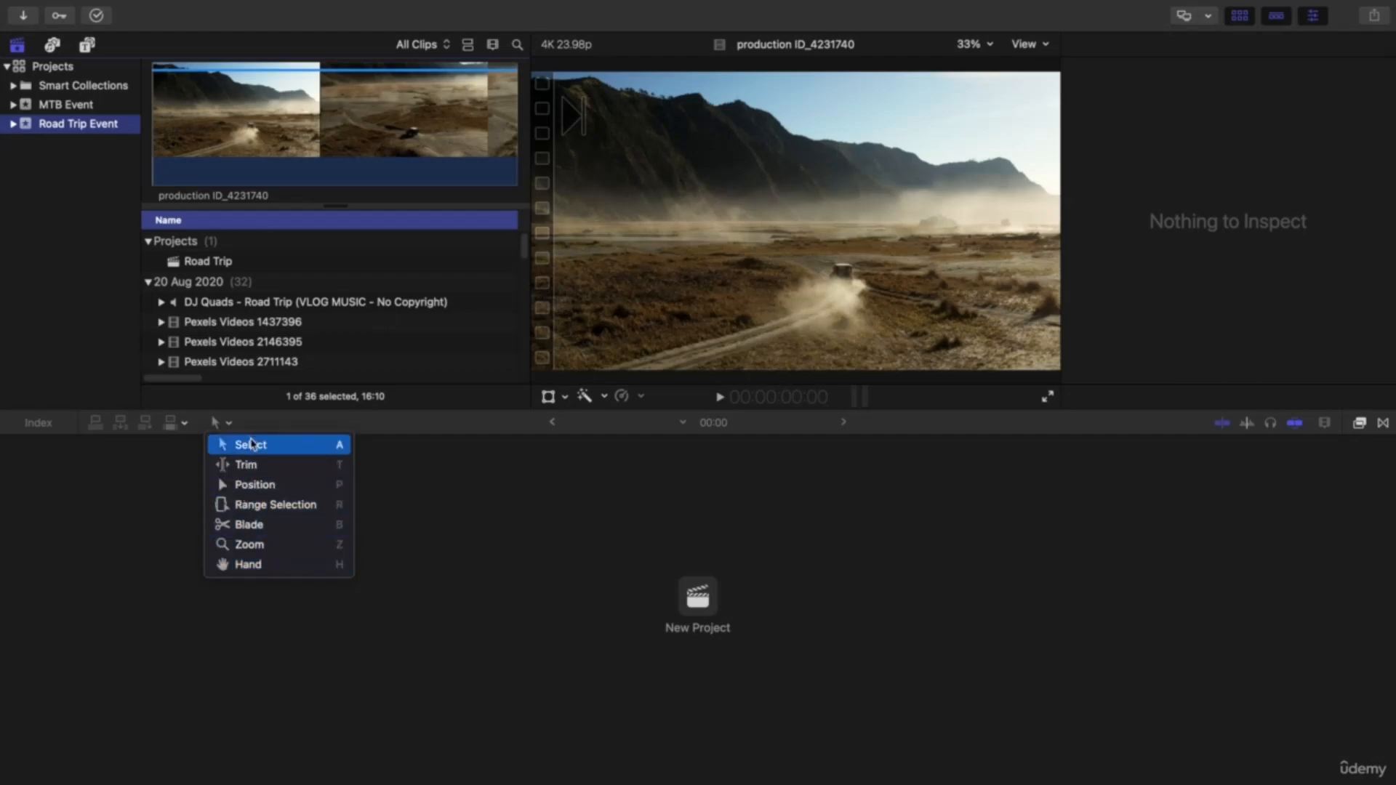
left_click(230, 427)
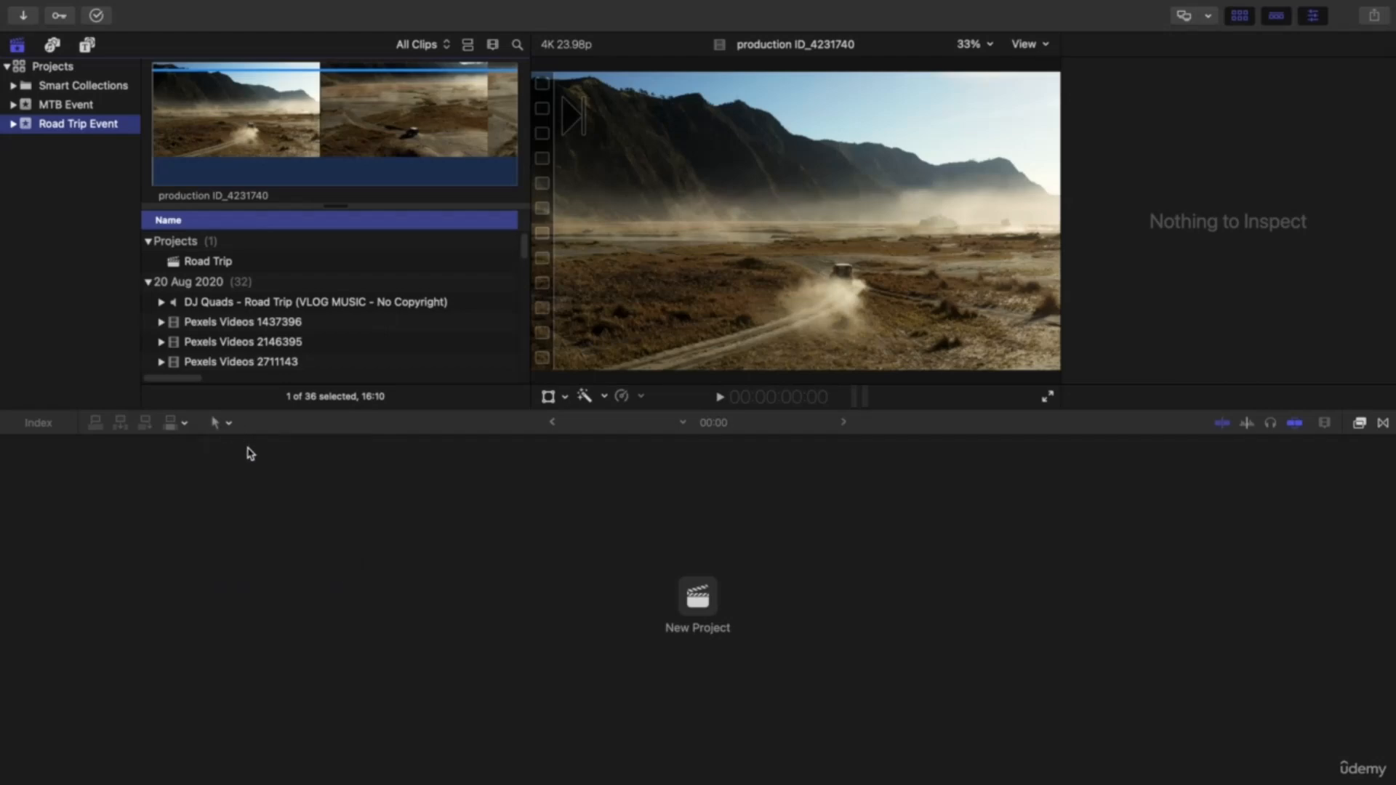
left_click(1223, 425)
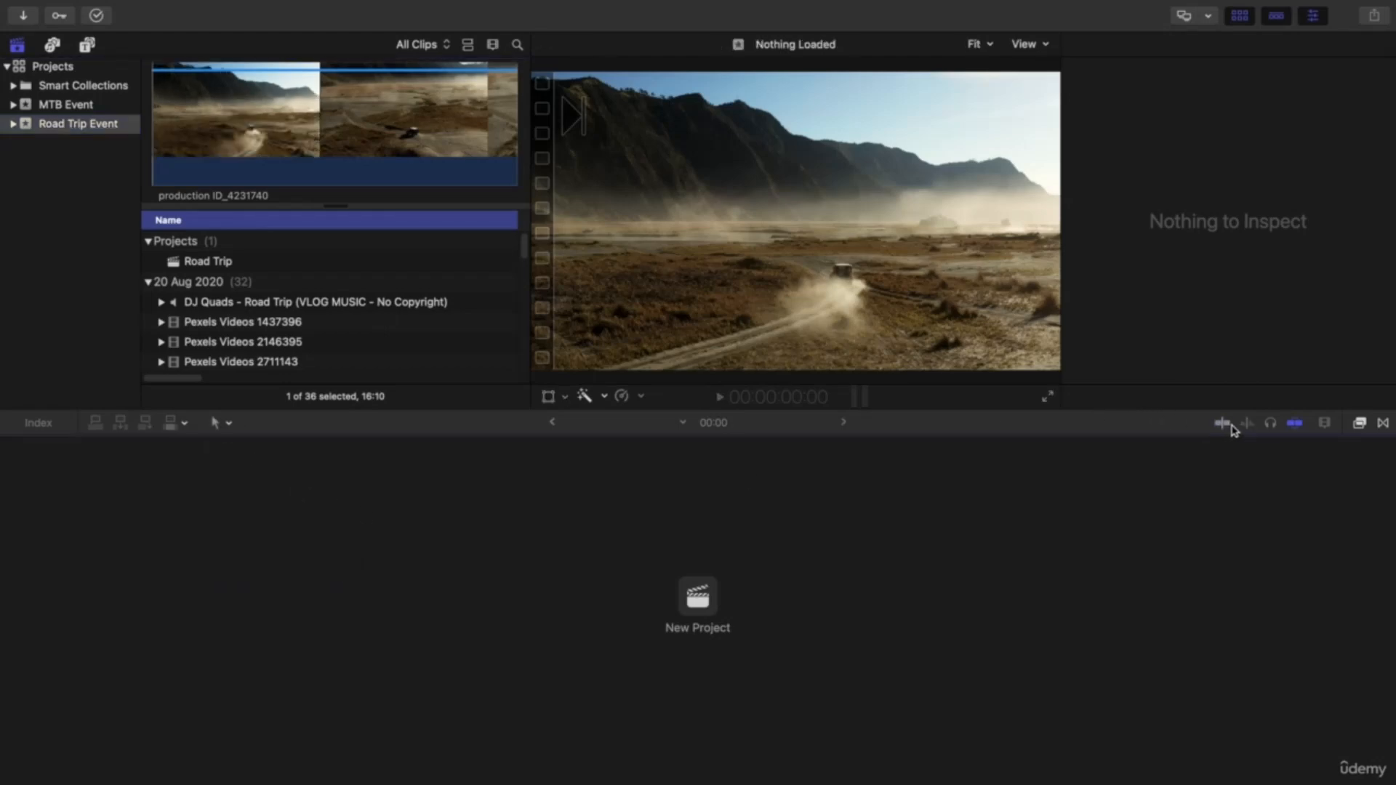
left_click(1297, 425)
left_click(1297, 424)
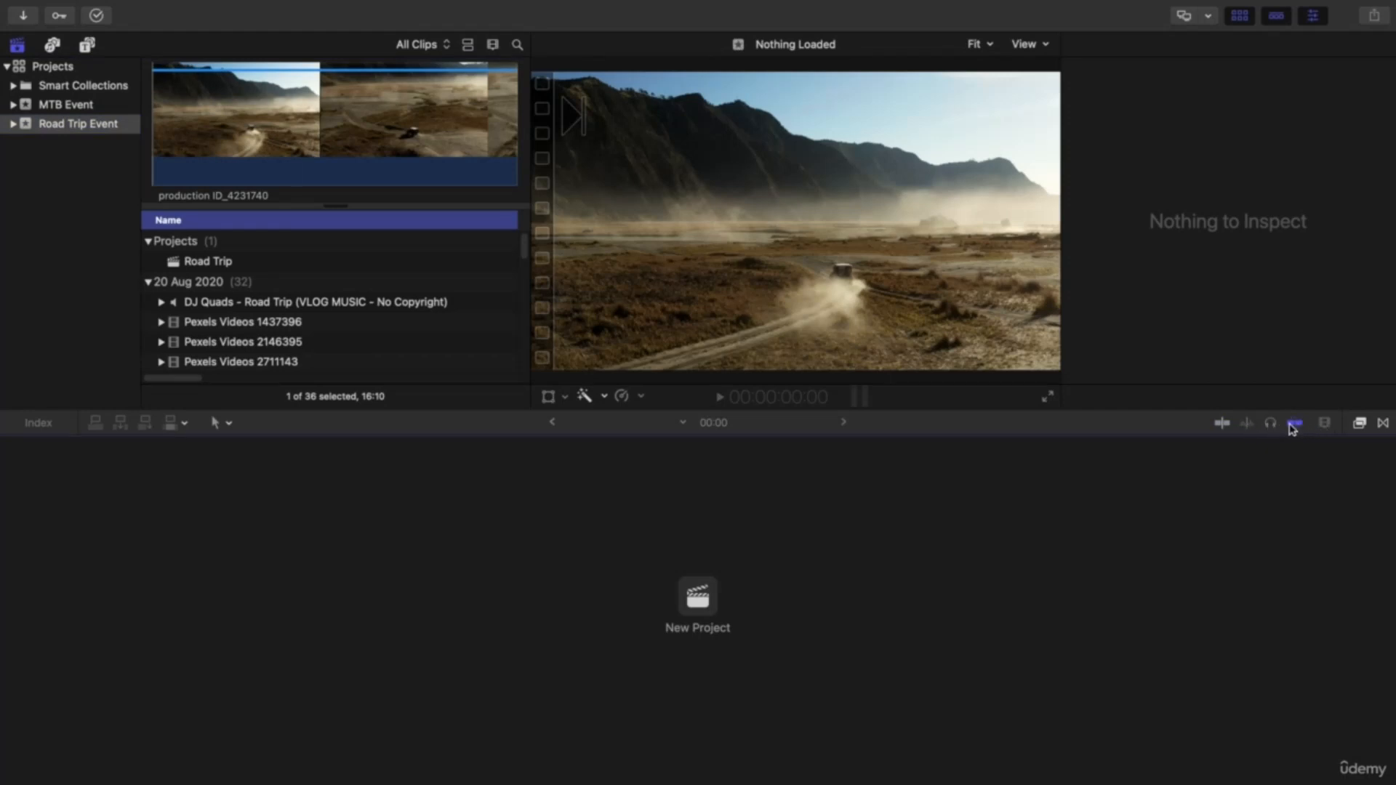
left_click(1224, 425)
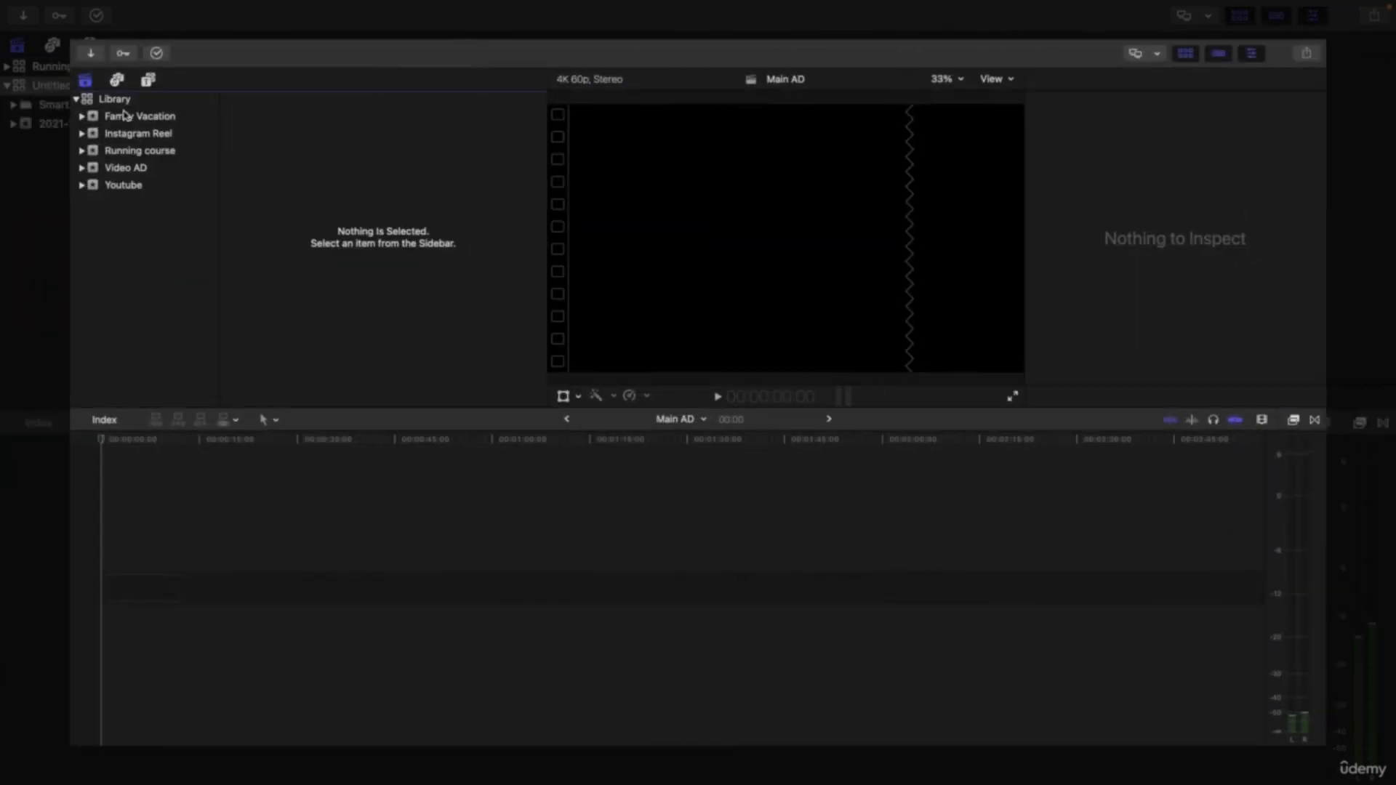
Review the list of projects stored across all events in the library named Library
left_click(124, 101)
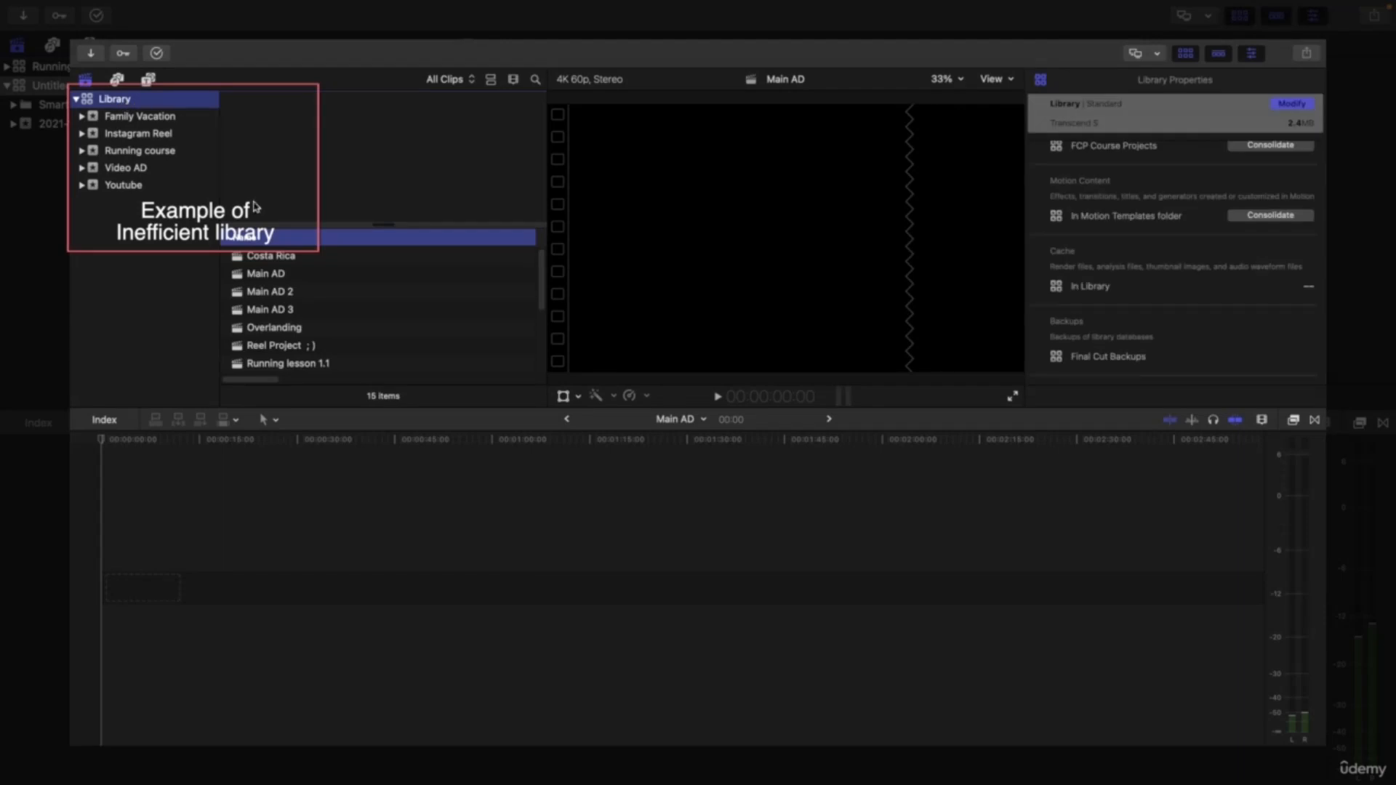
scroll(404, 299, "down", 3)
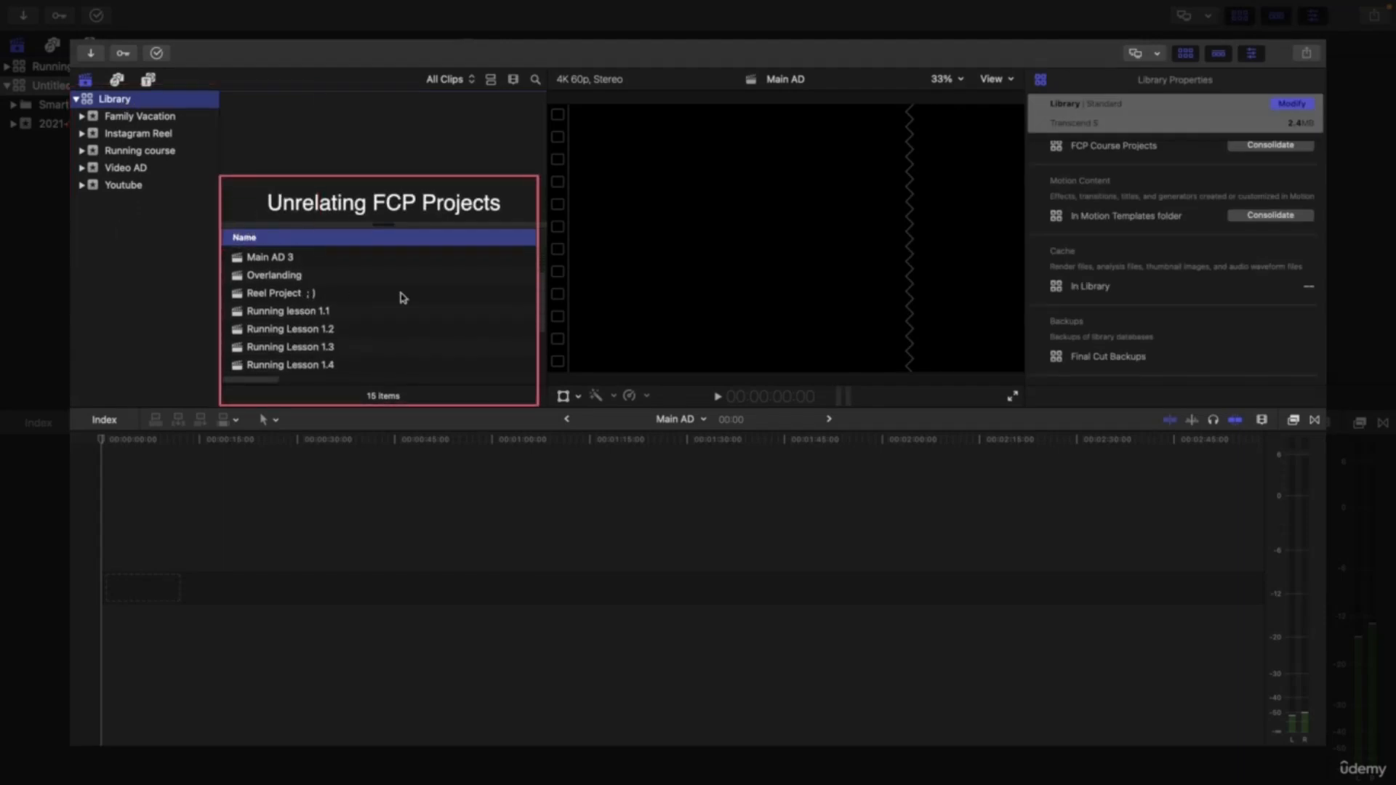
scroll(468, 321, "down", 5)
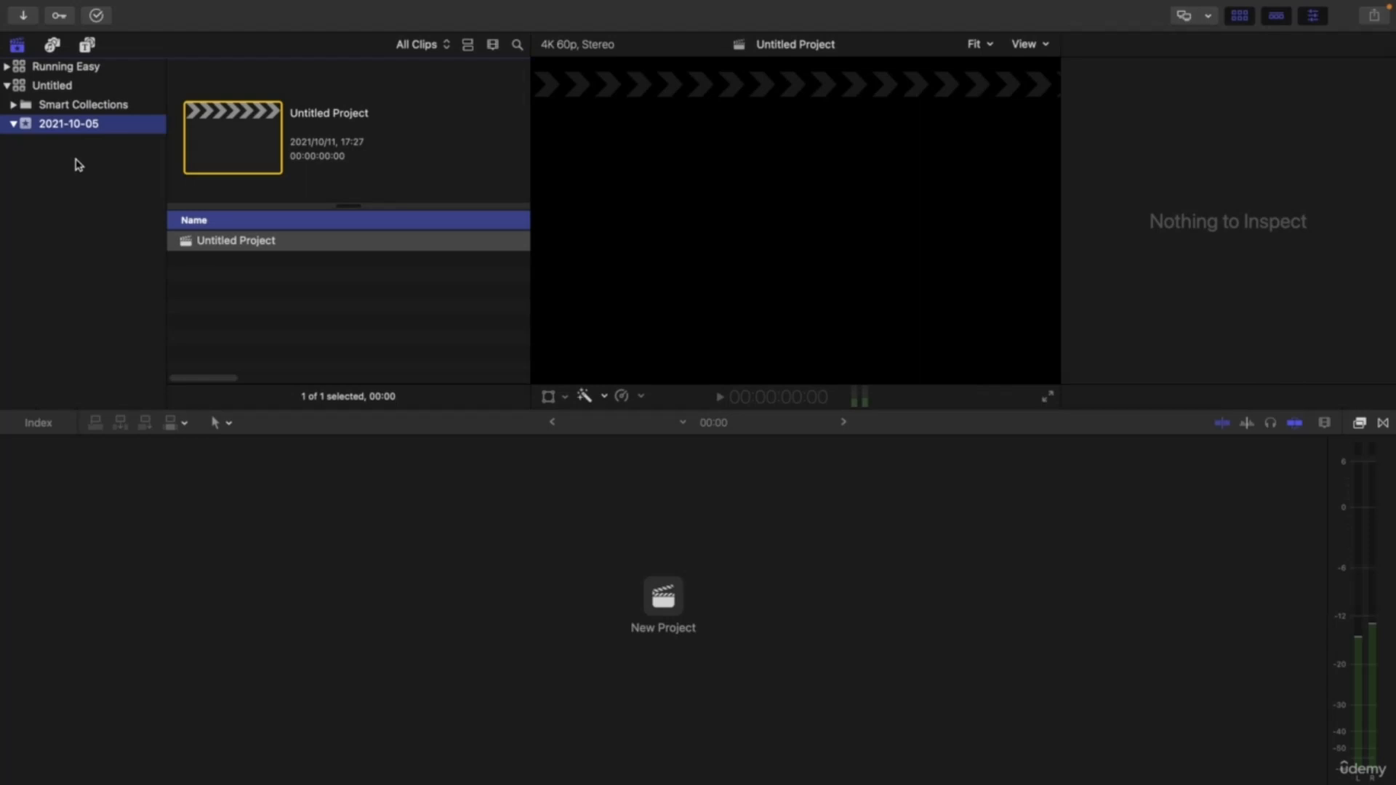
Close the Untitled and Running Easy libraries
right_click(56, 88)
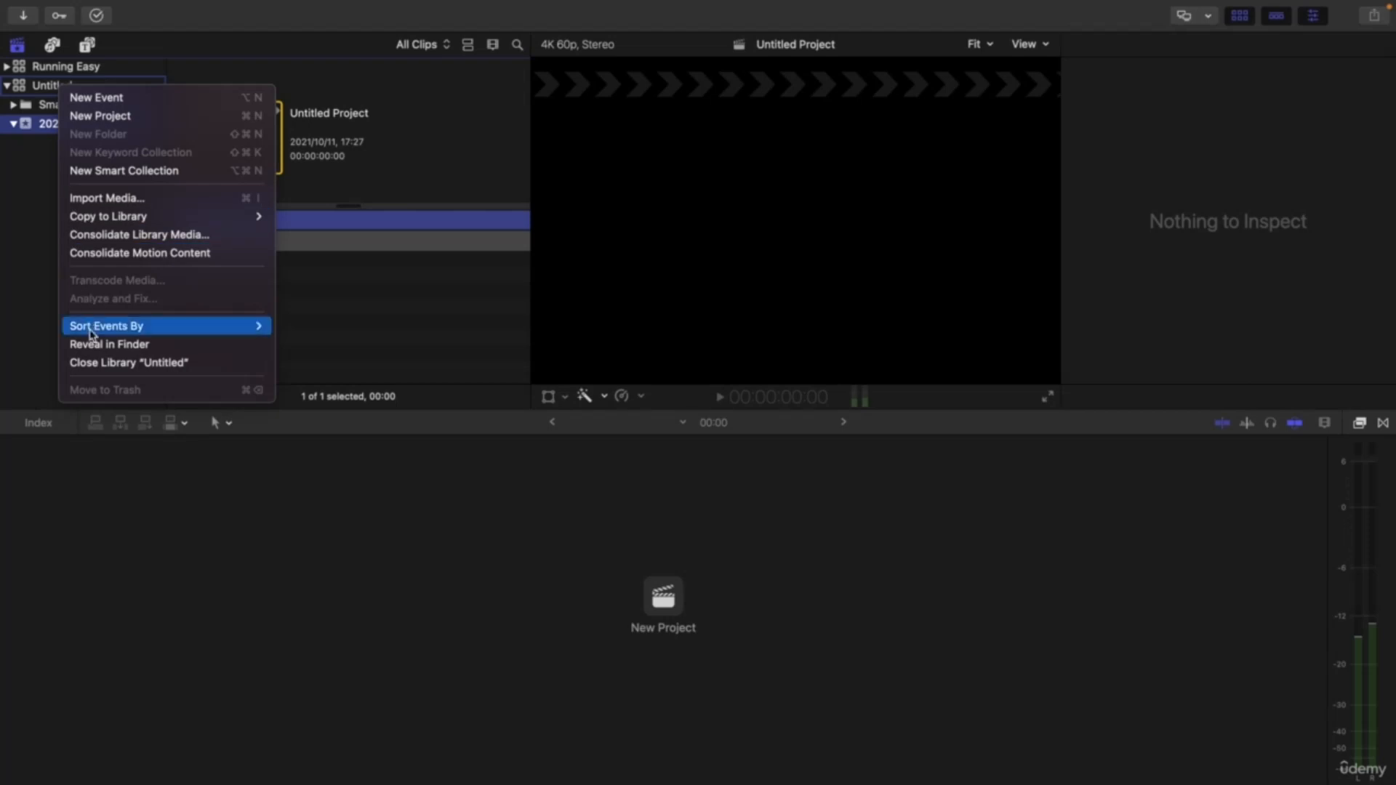
left_click(94, 357)
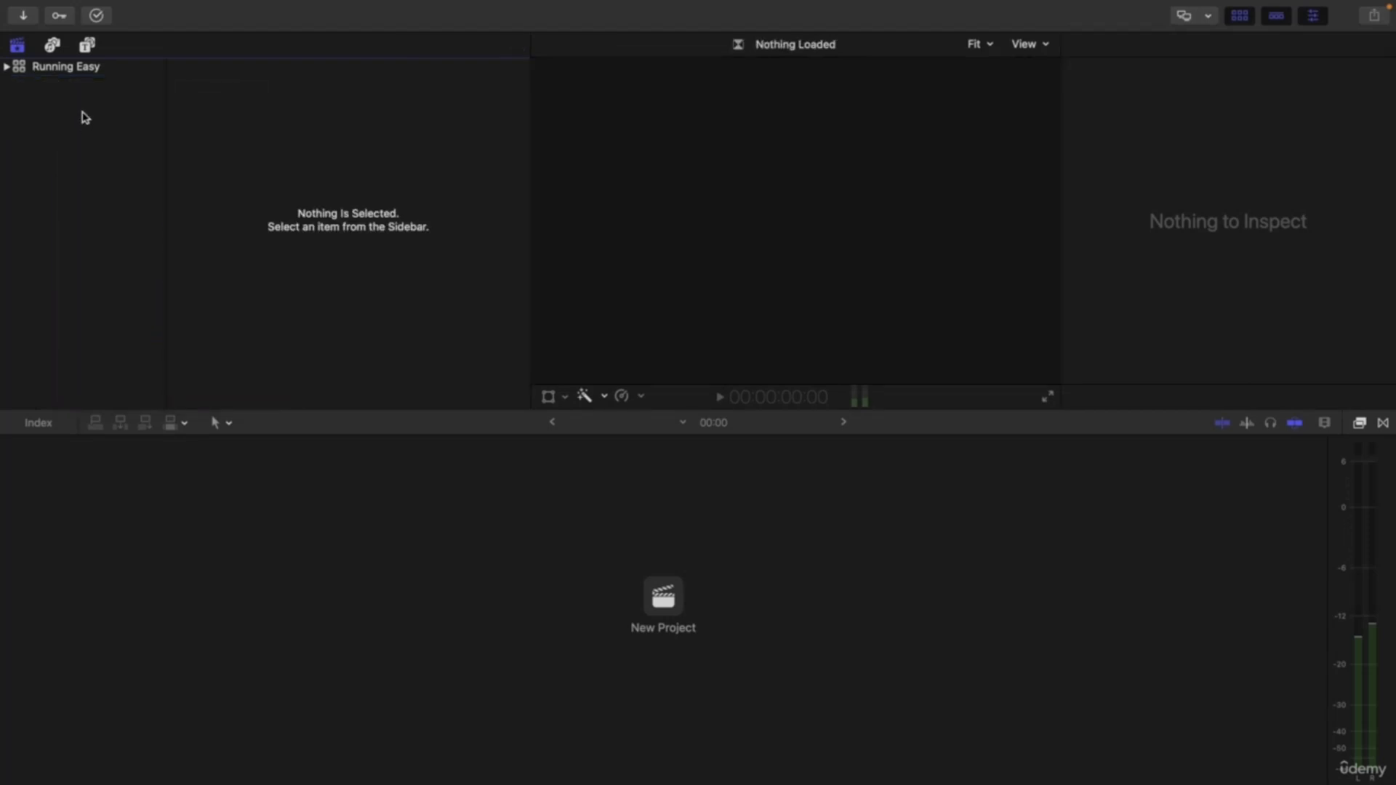
left_click(71, 68)
right_click(72, 68)
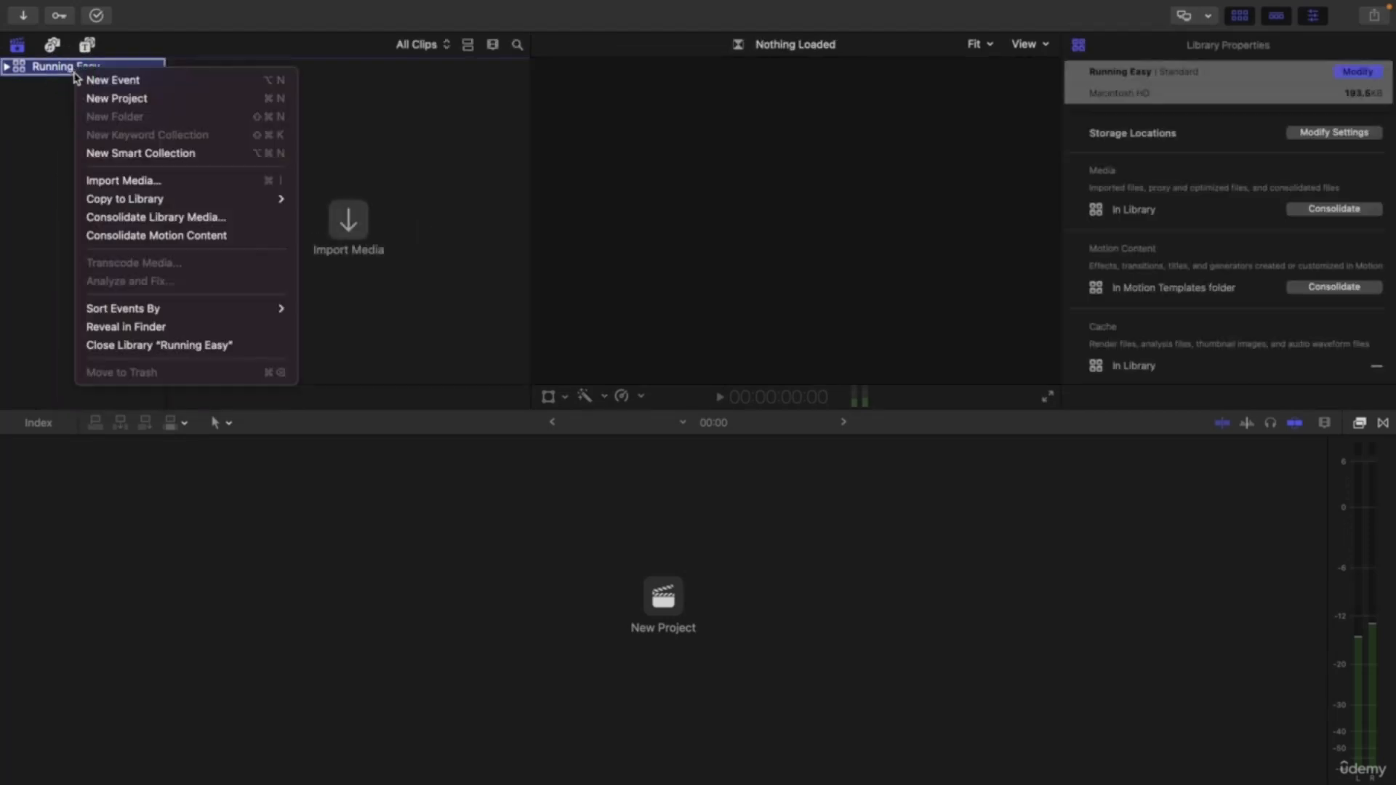
left_click(148, 348)
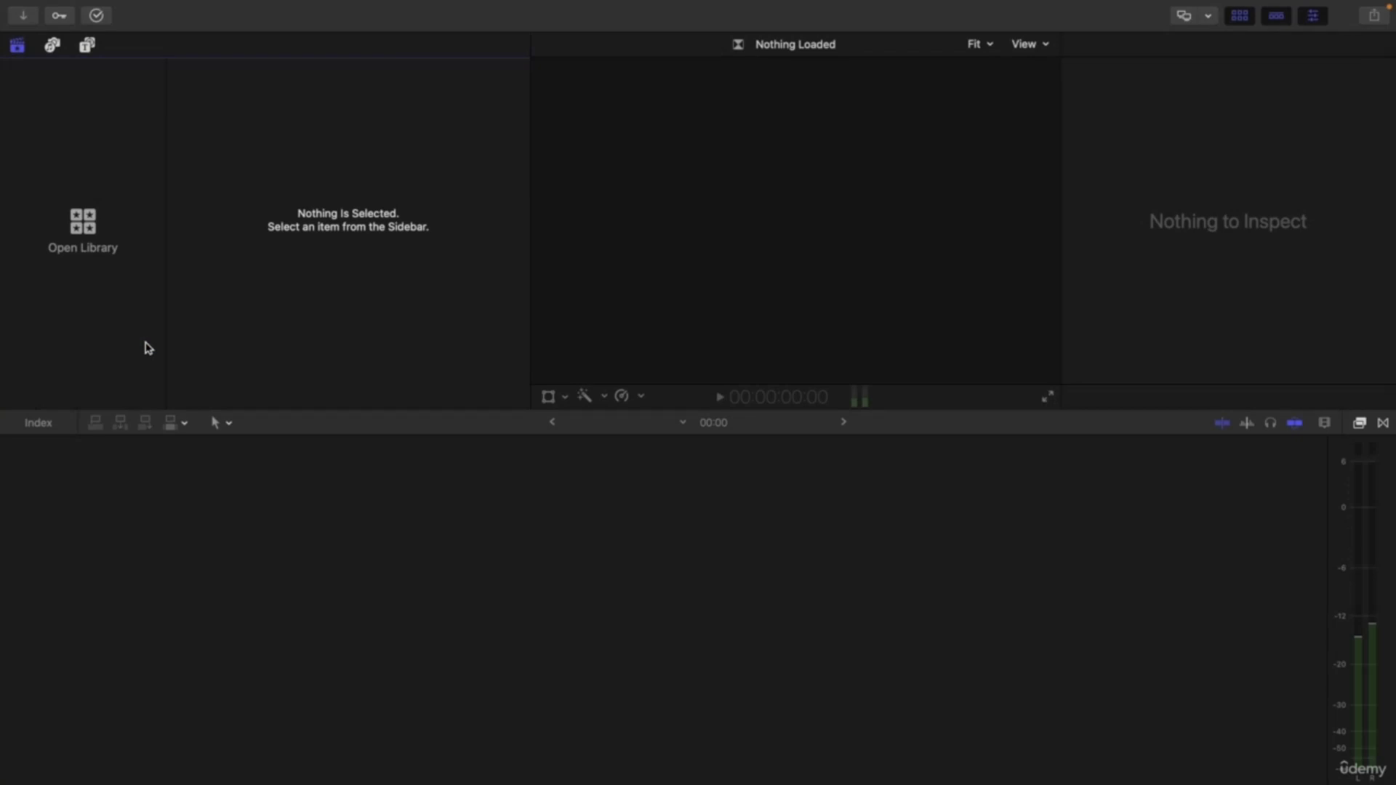
Start a new library named Projects and choose the Transcend S drive as its save location
mouse_move(179, 4)
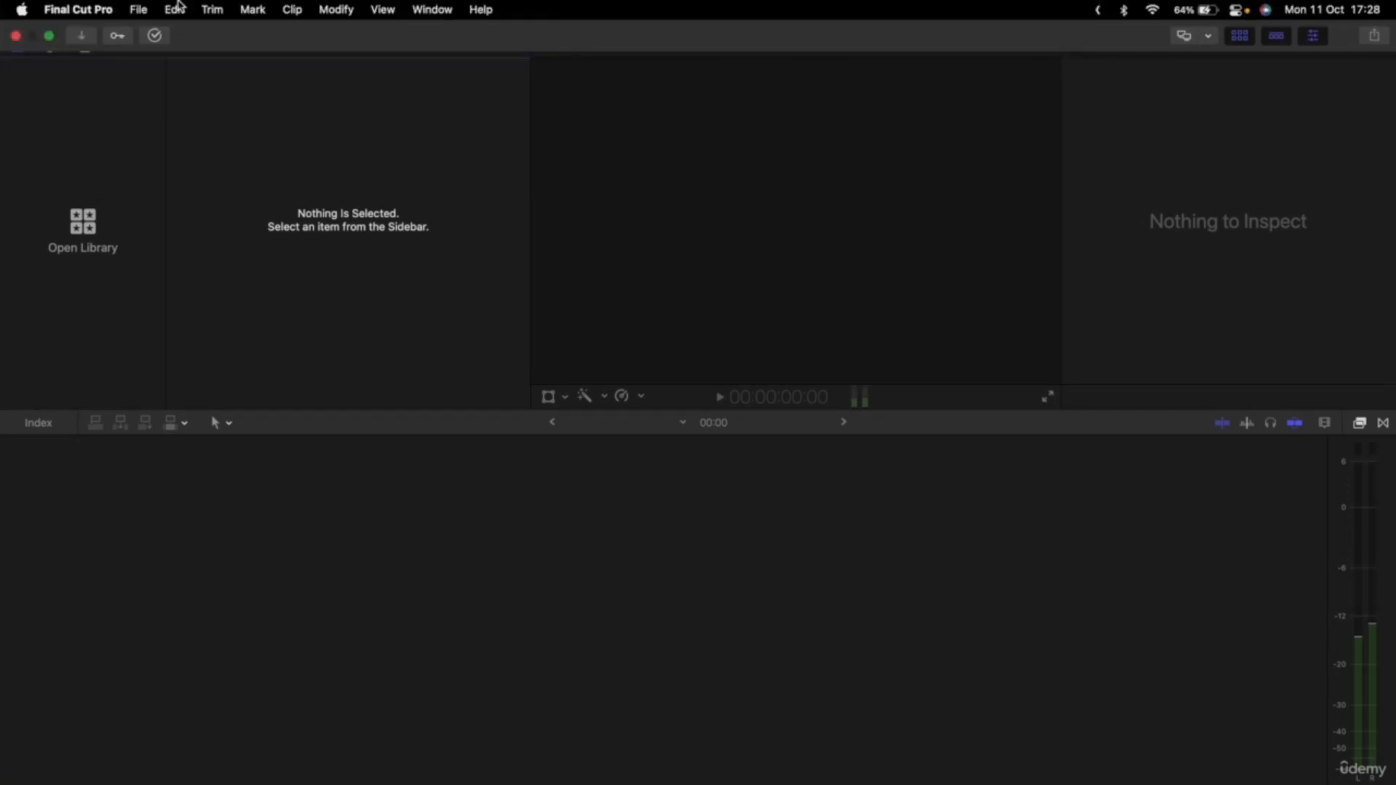
left_click(139, 8)
mouse_move(145, 37)
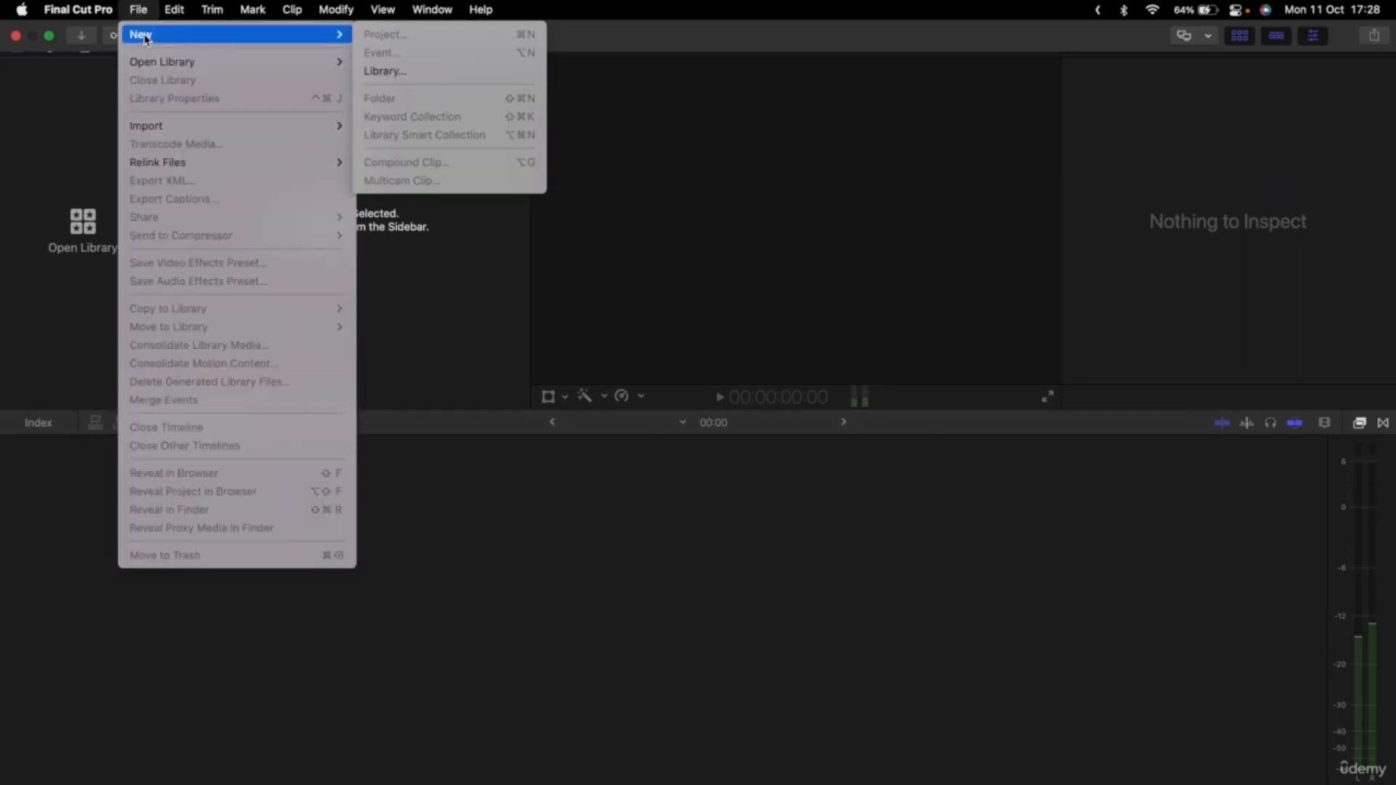
left_click(405, 72)
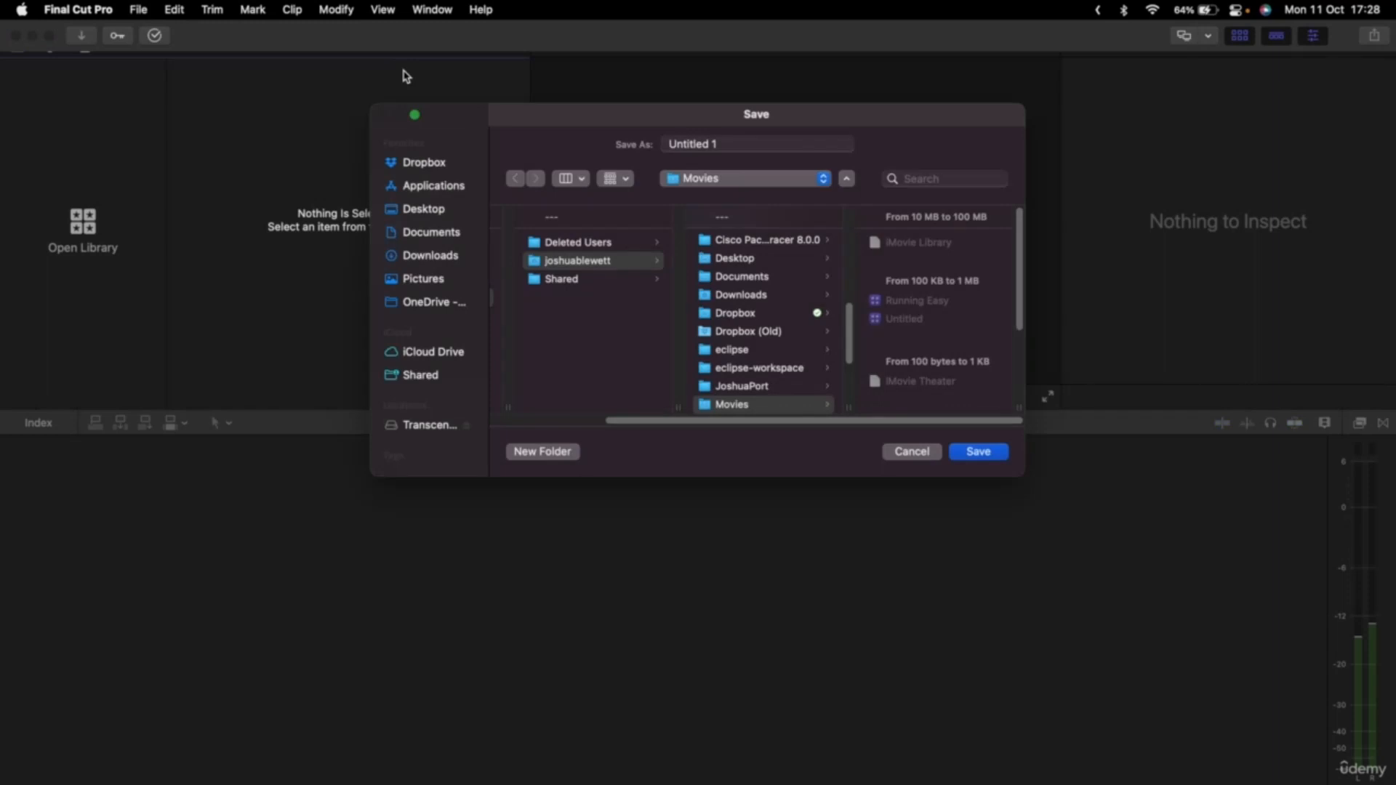
type("Proje")
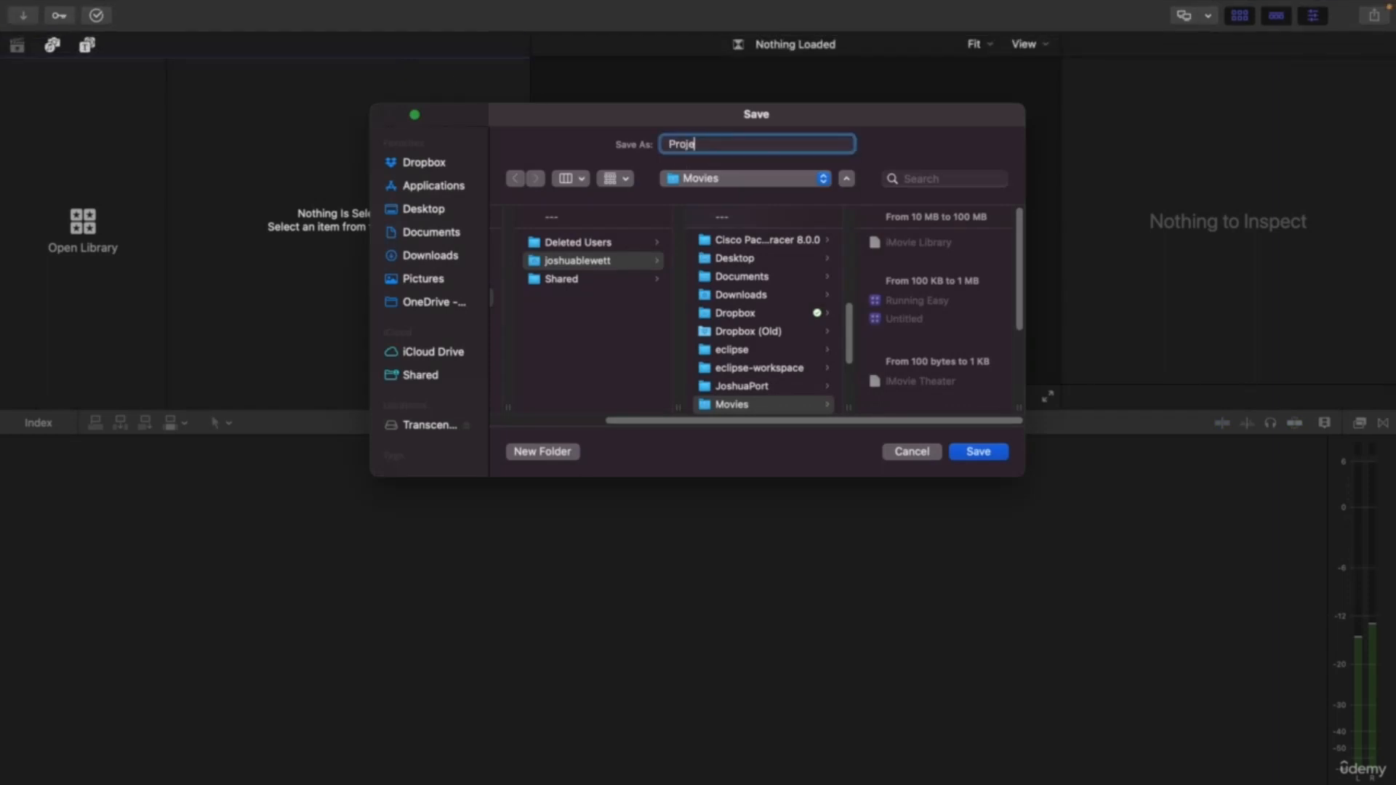
type("cts")
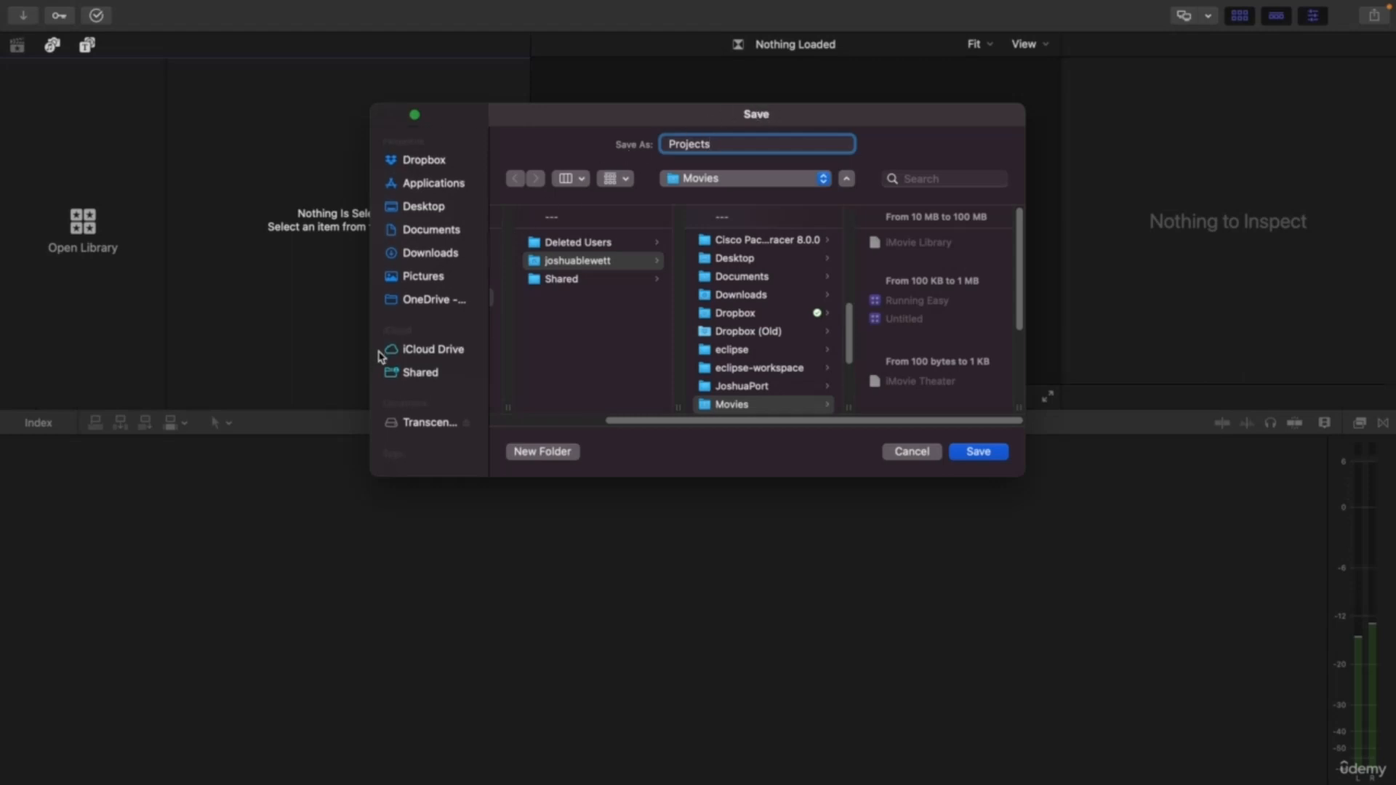
left_click(398, 425)
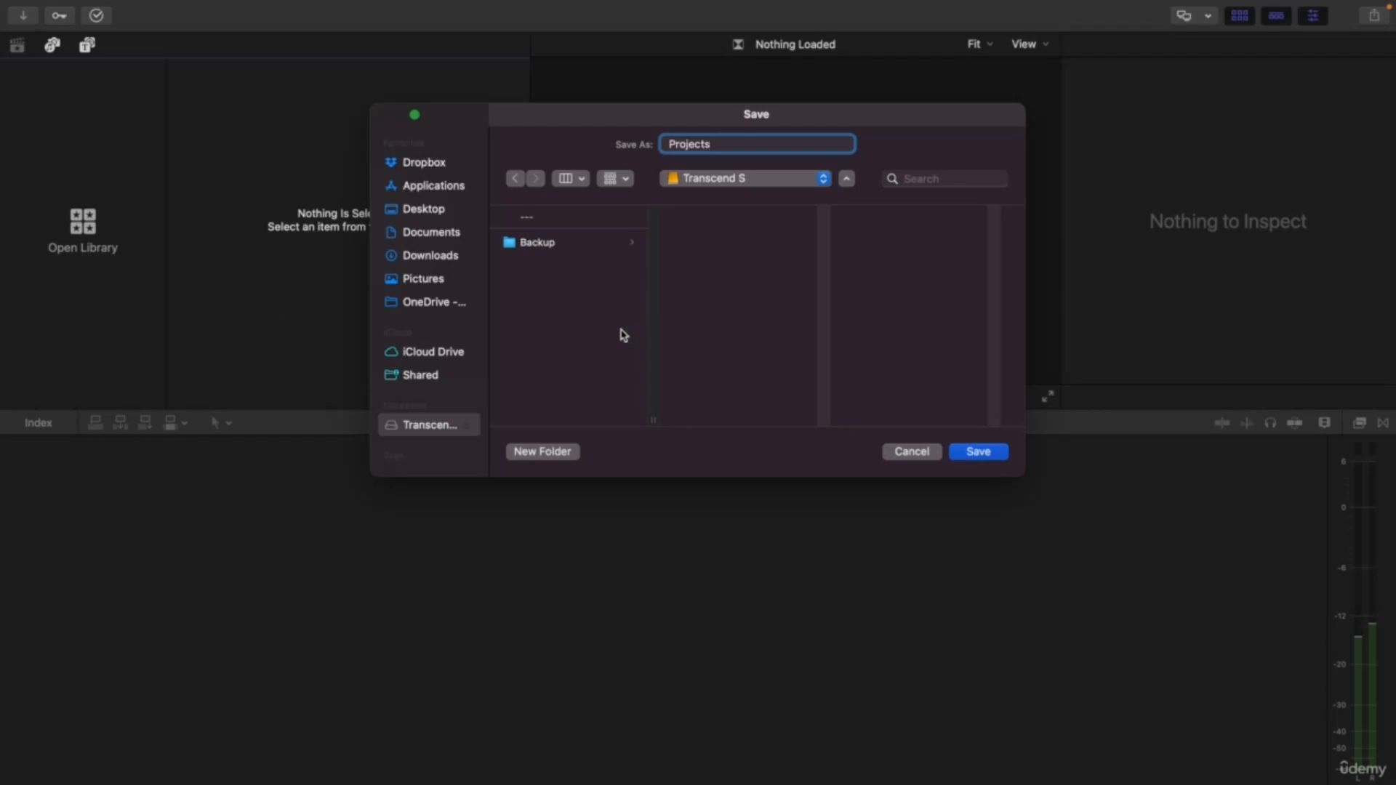
Create a folder named FCP Course Projects on the Transcend S drive and save the new library in it
left_click(553, 453)
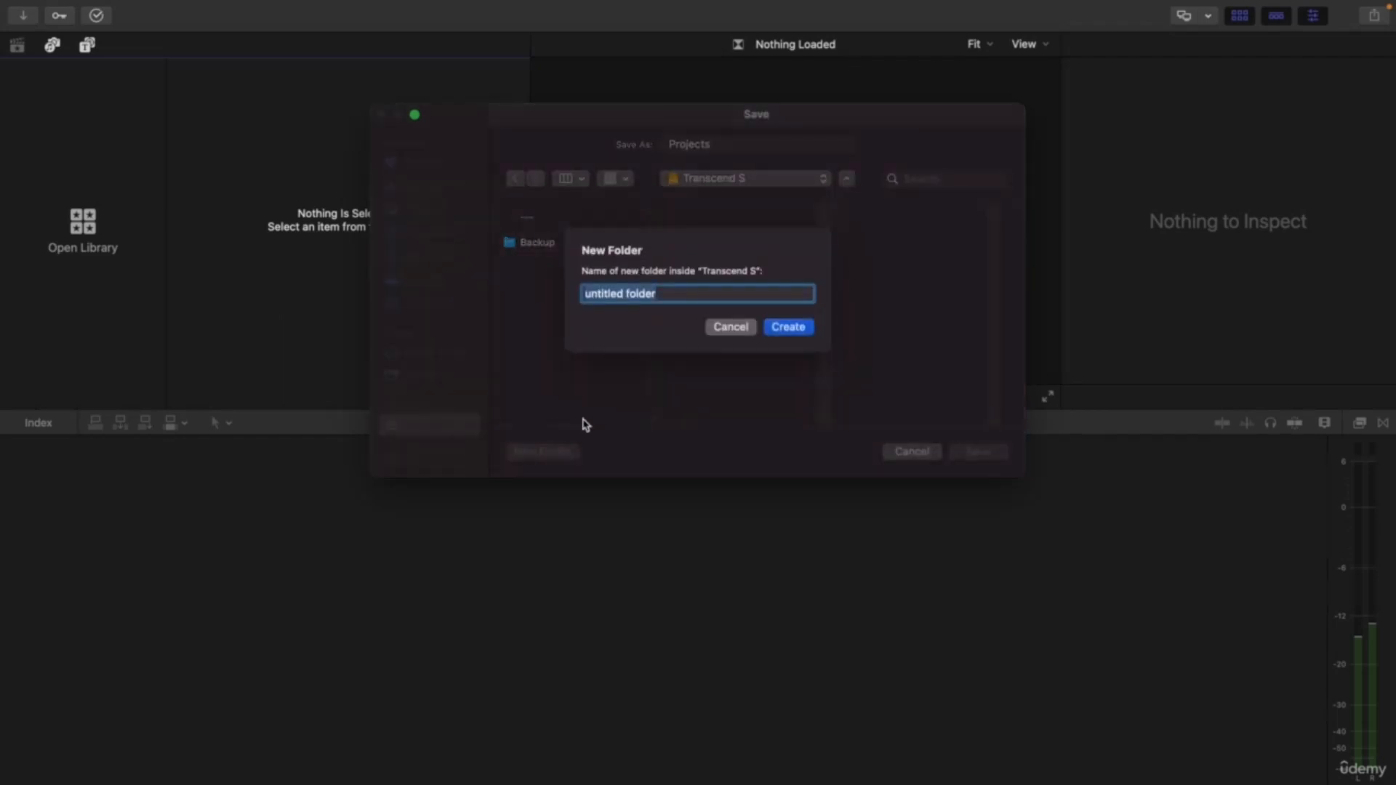
type("FCP Co")
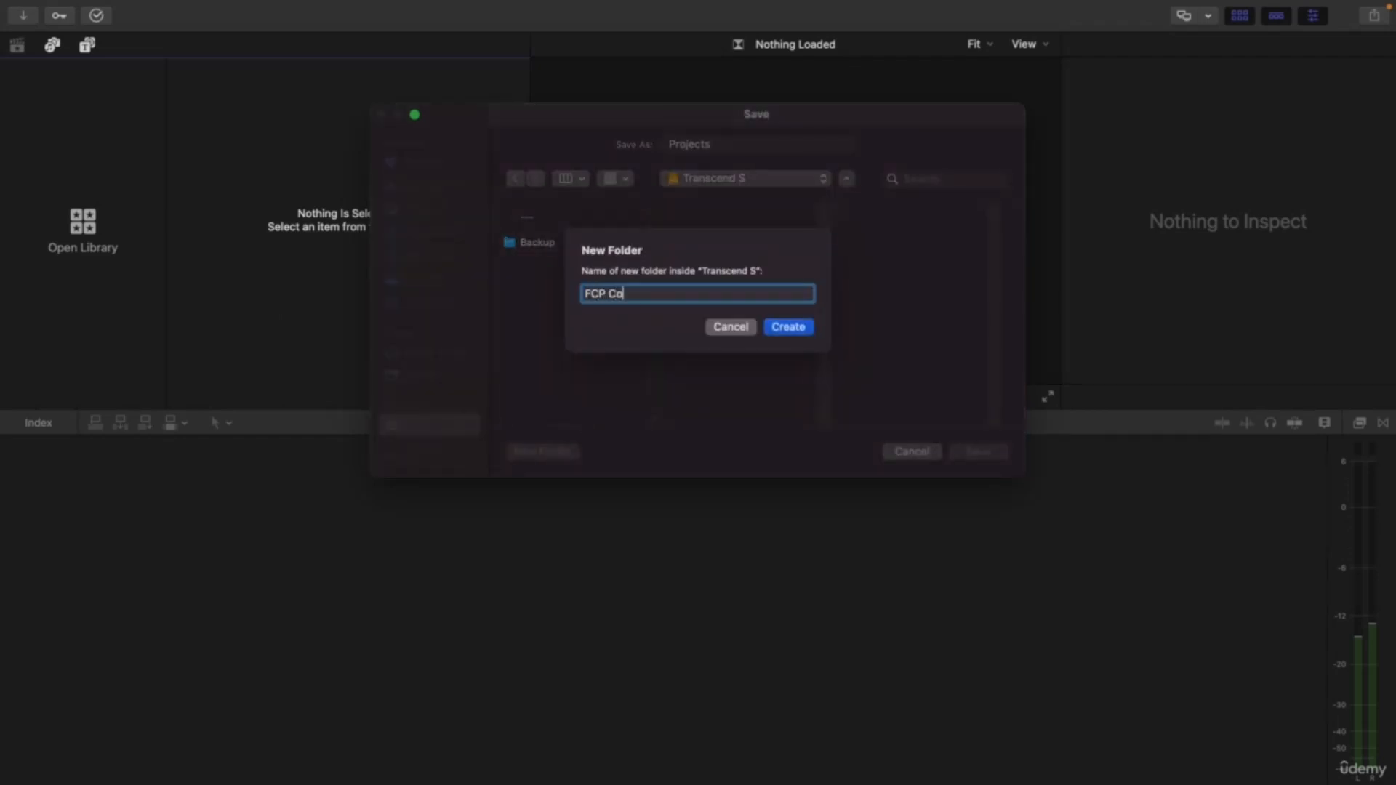
type("urse Projects")
left_click(787, 328)
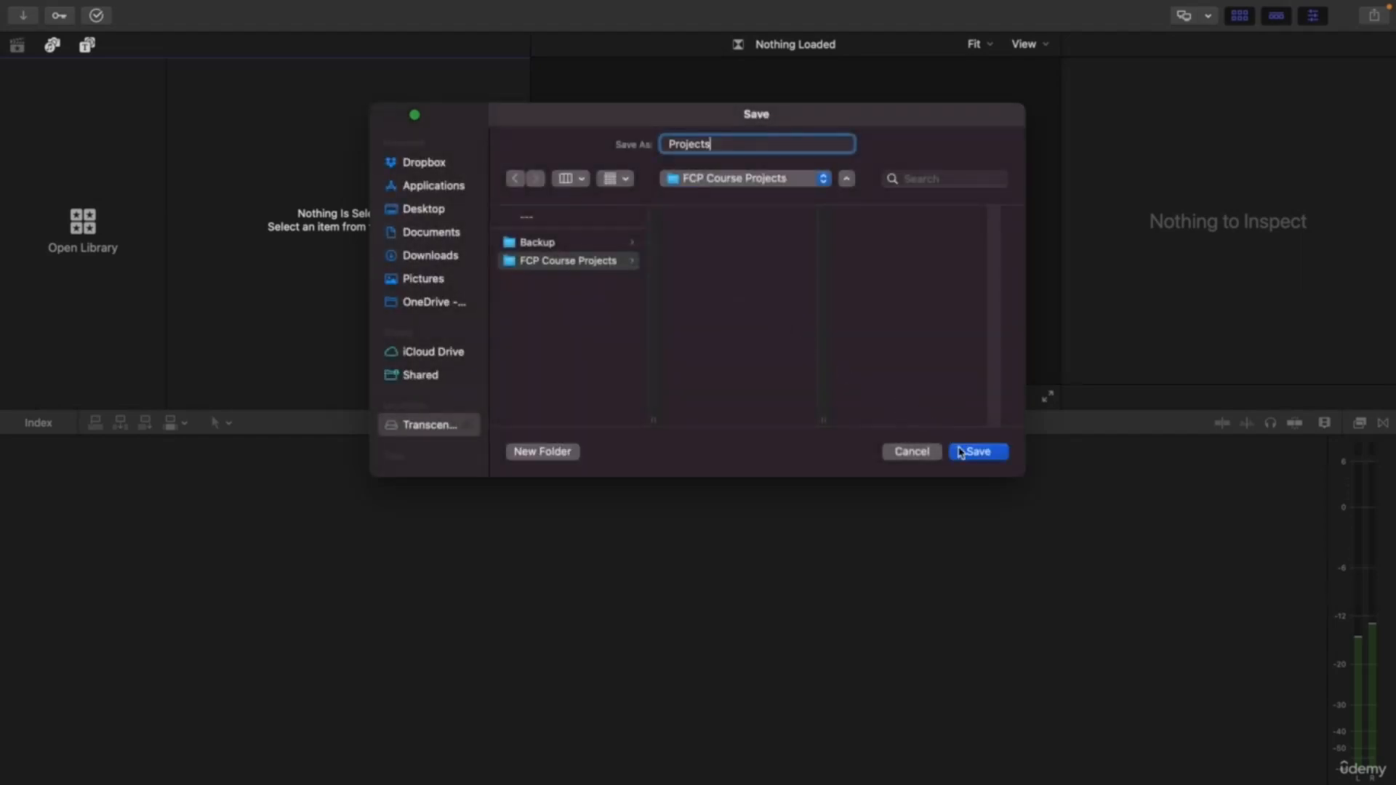
left_click(960, 452)
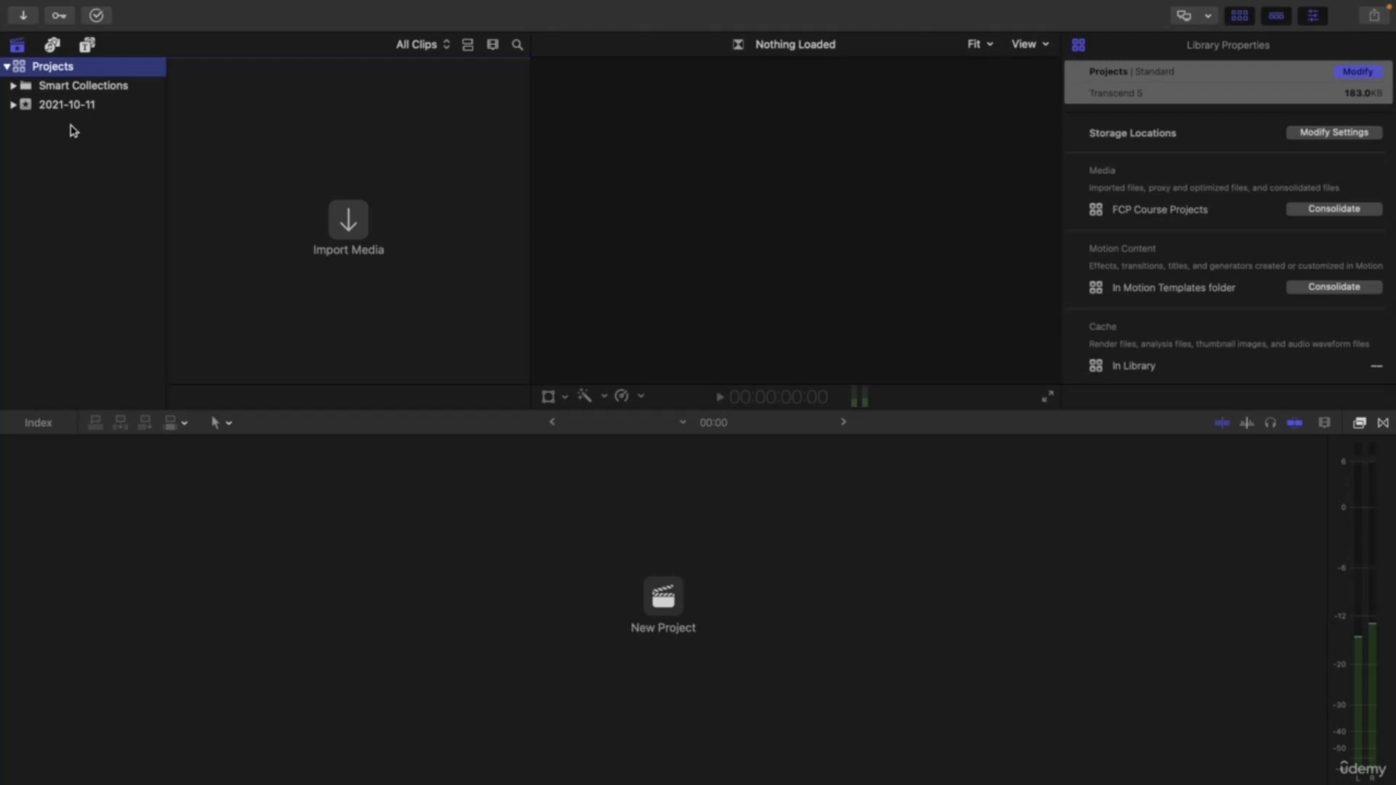
Rename the 2021-10-11 event in the Projects library as Road Trip Event
left_click(62, 104)
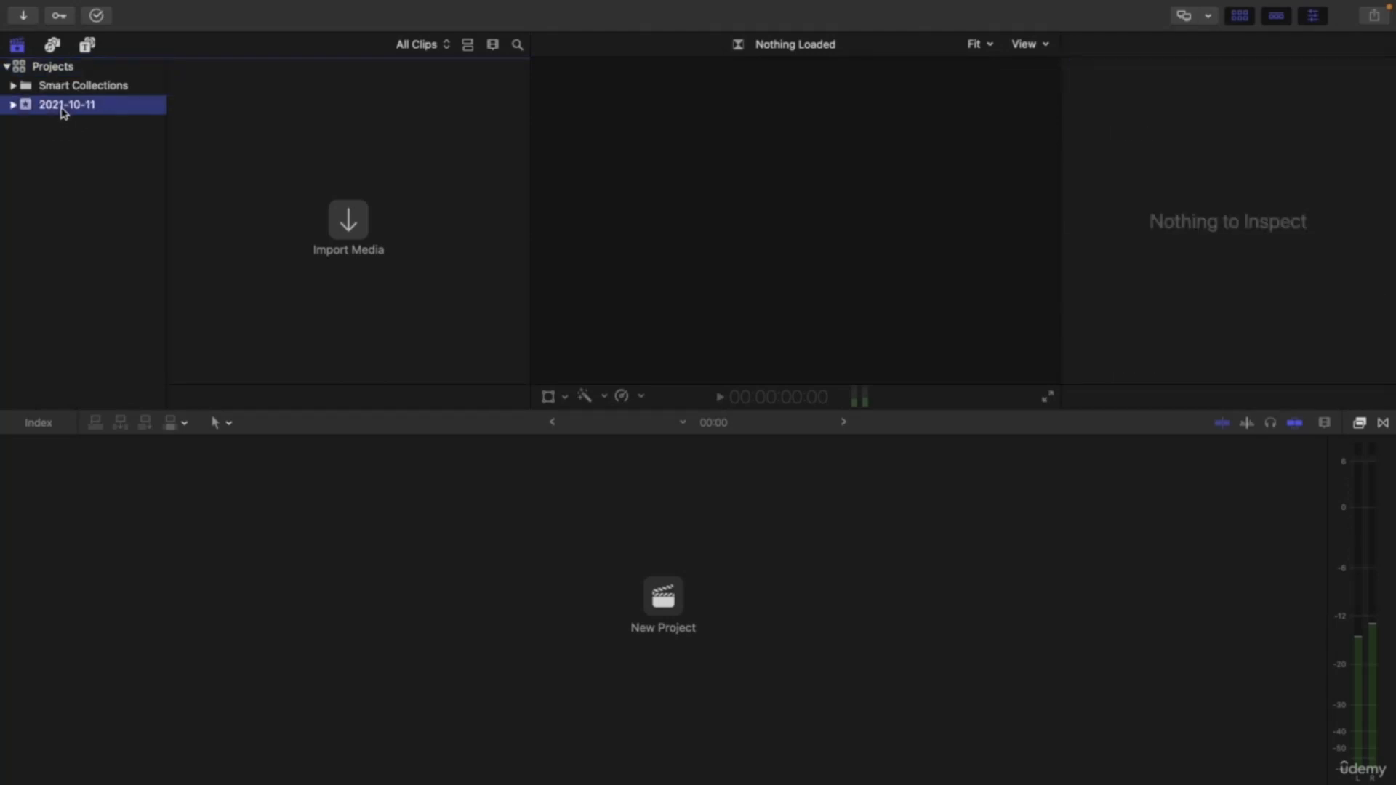
left_click(62, 105)
type("Road")
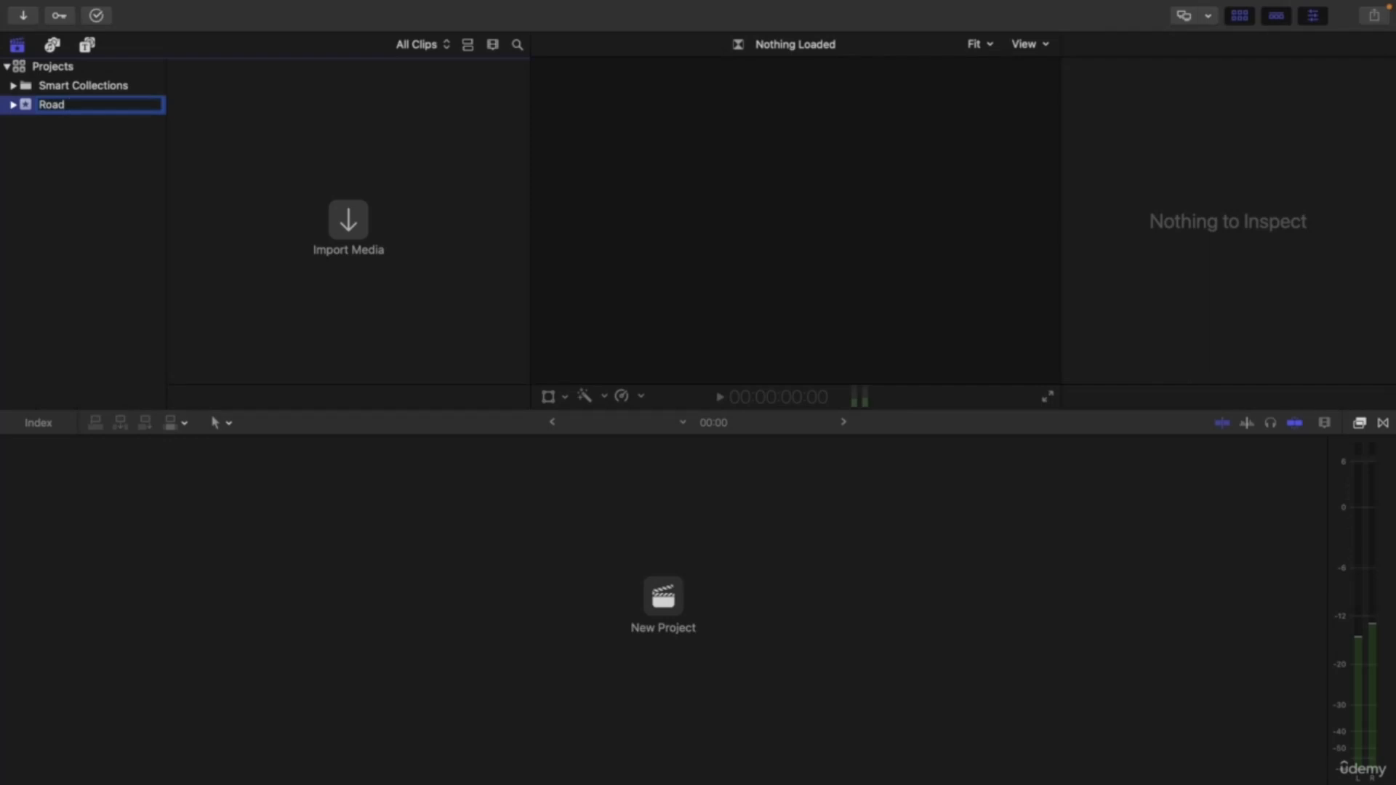
type(" Trip Event")
key("Return")
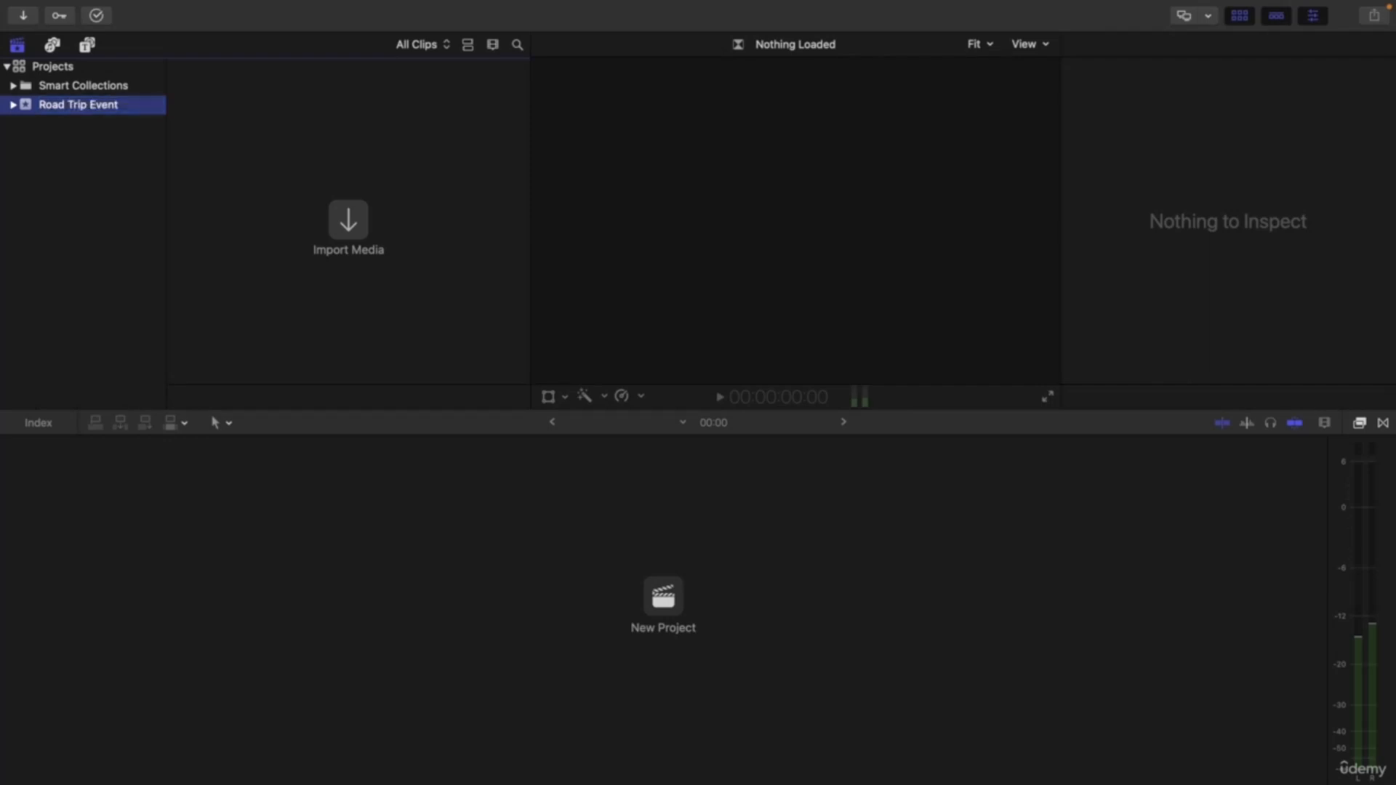
Create a project named Road Trip in the Road Trip Event, keeping the automatic settings
right_click(66, 104)
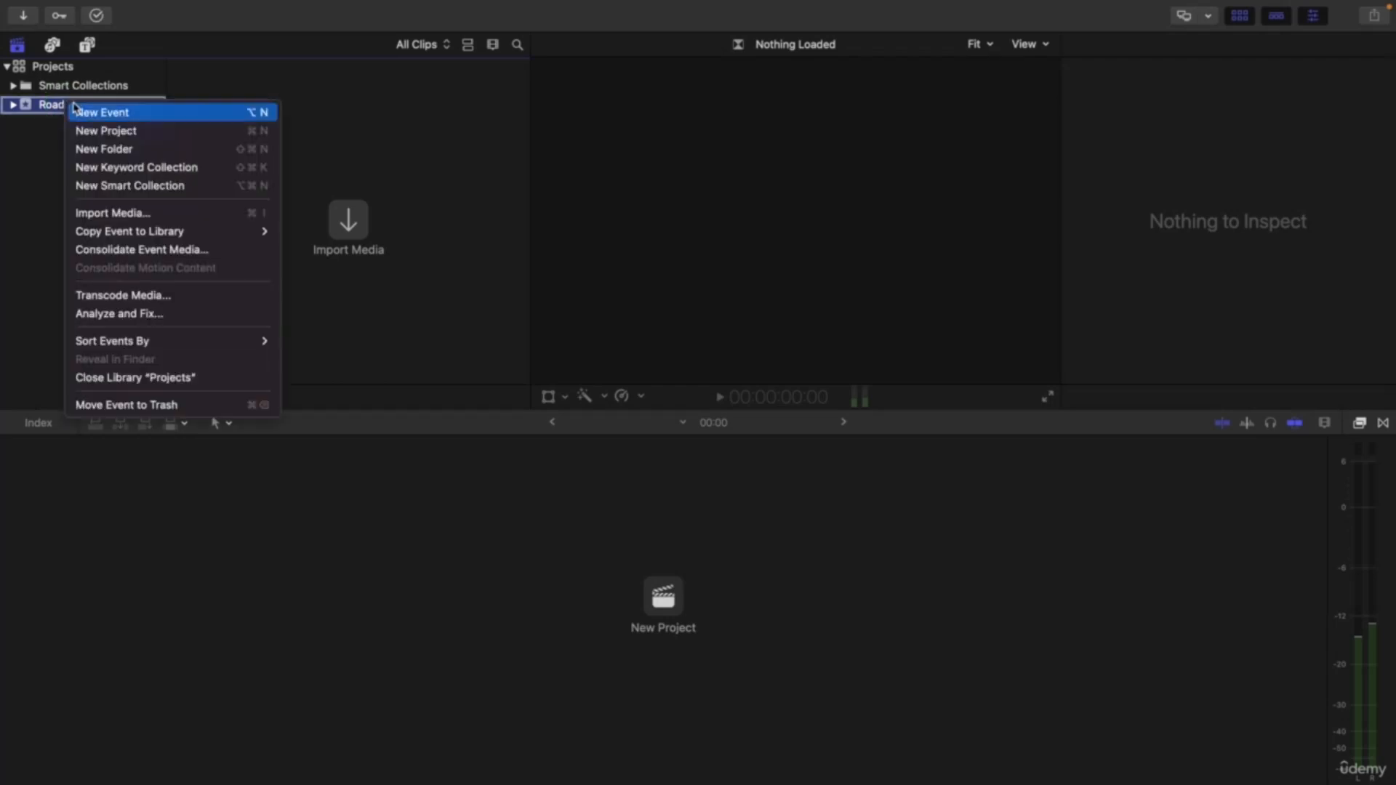
left_click(100, 129)
type("Road")
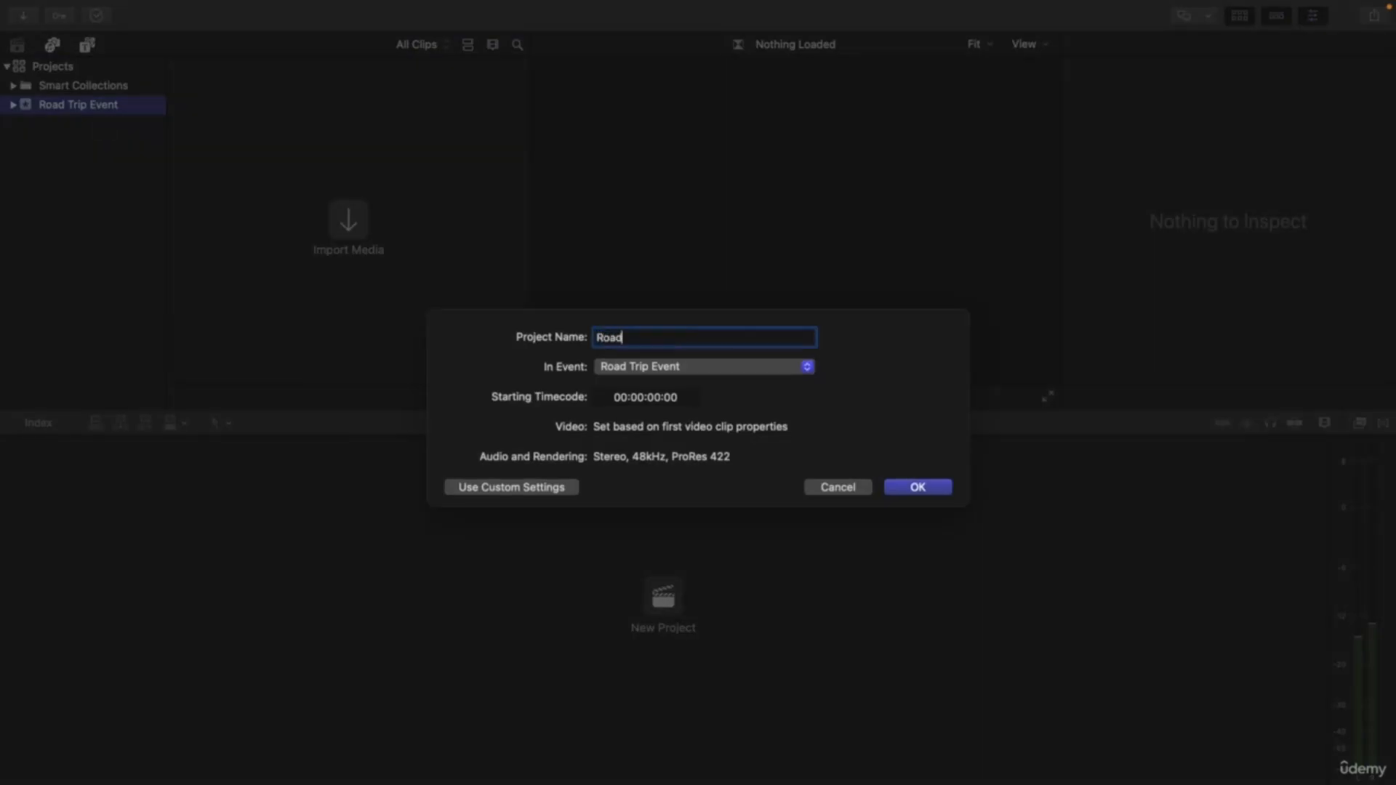
type(" Trip")
left_click(919, 488)
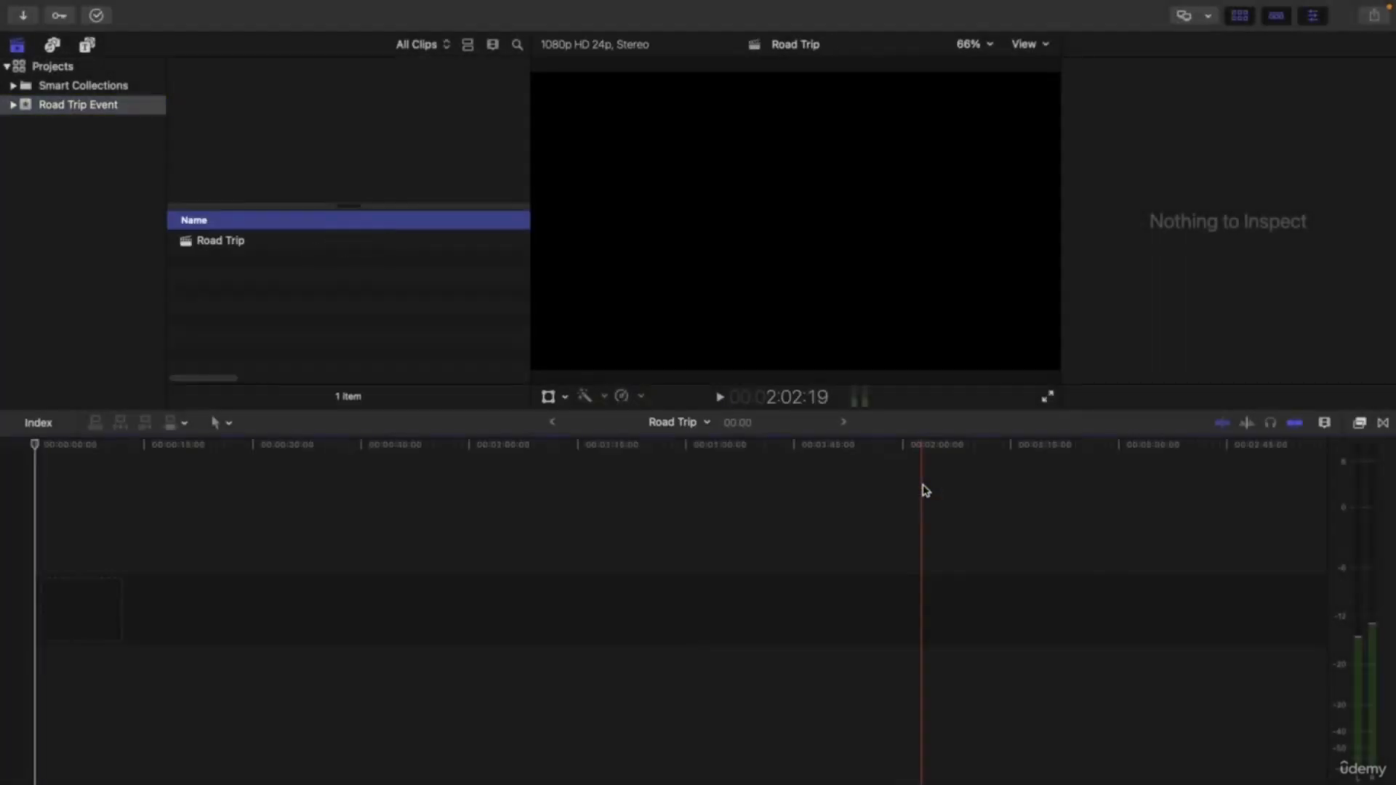
Create an event named MTB Event in the Projects library with a new project included
right_click(75, 70)
left_click(96, 82)
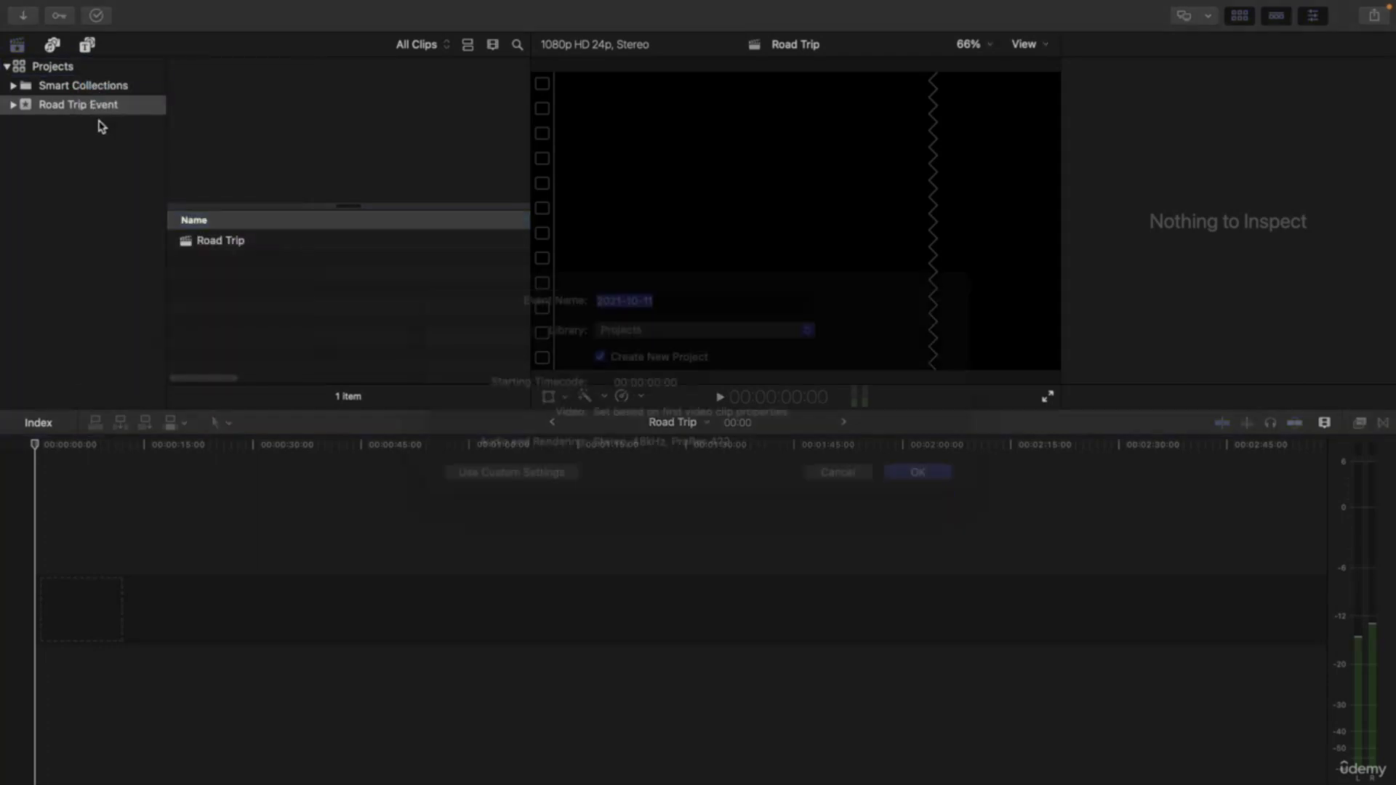
type("MTB")
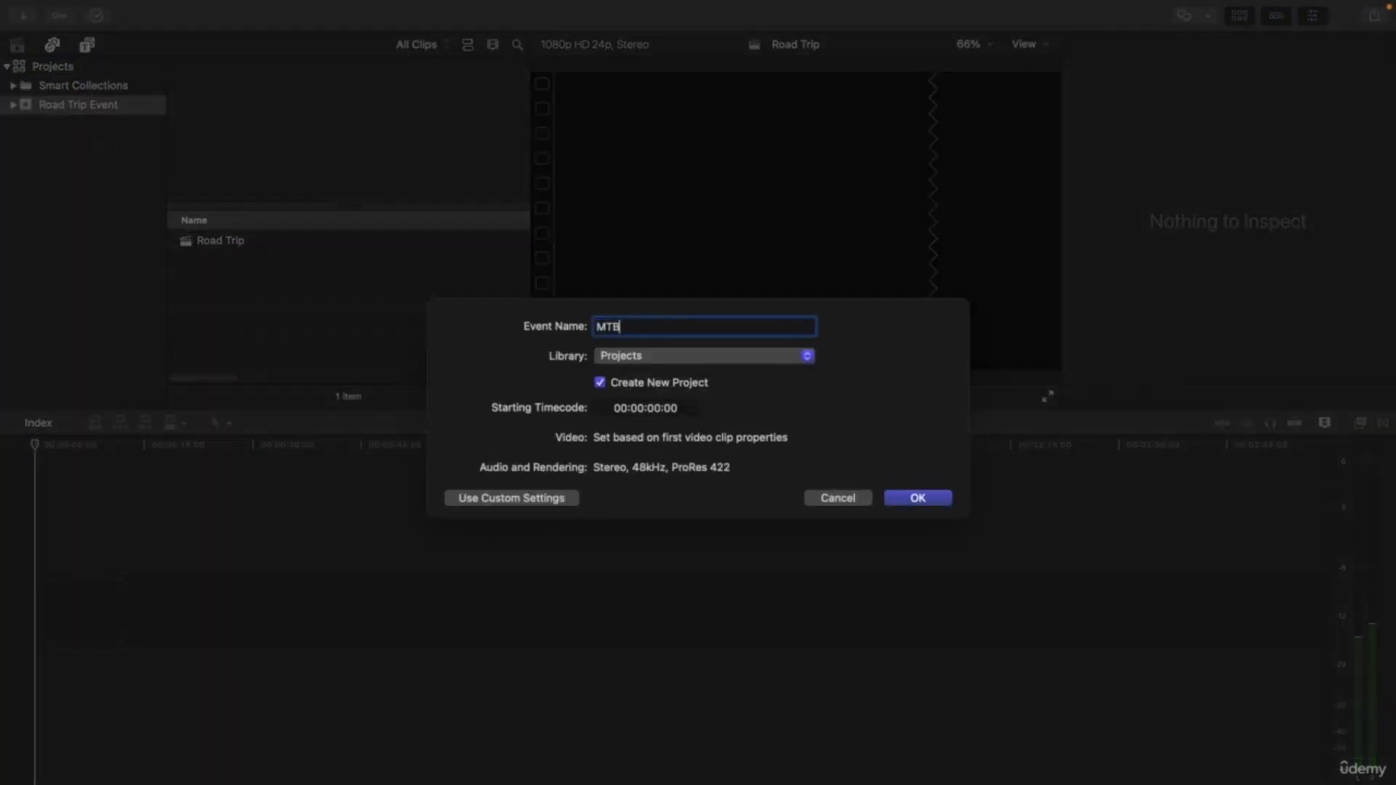
type(" Event")
key("Return")
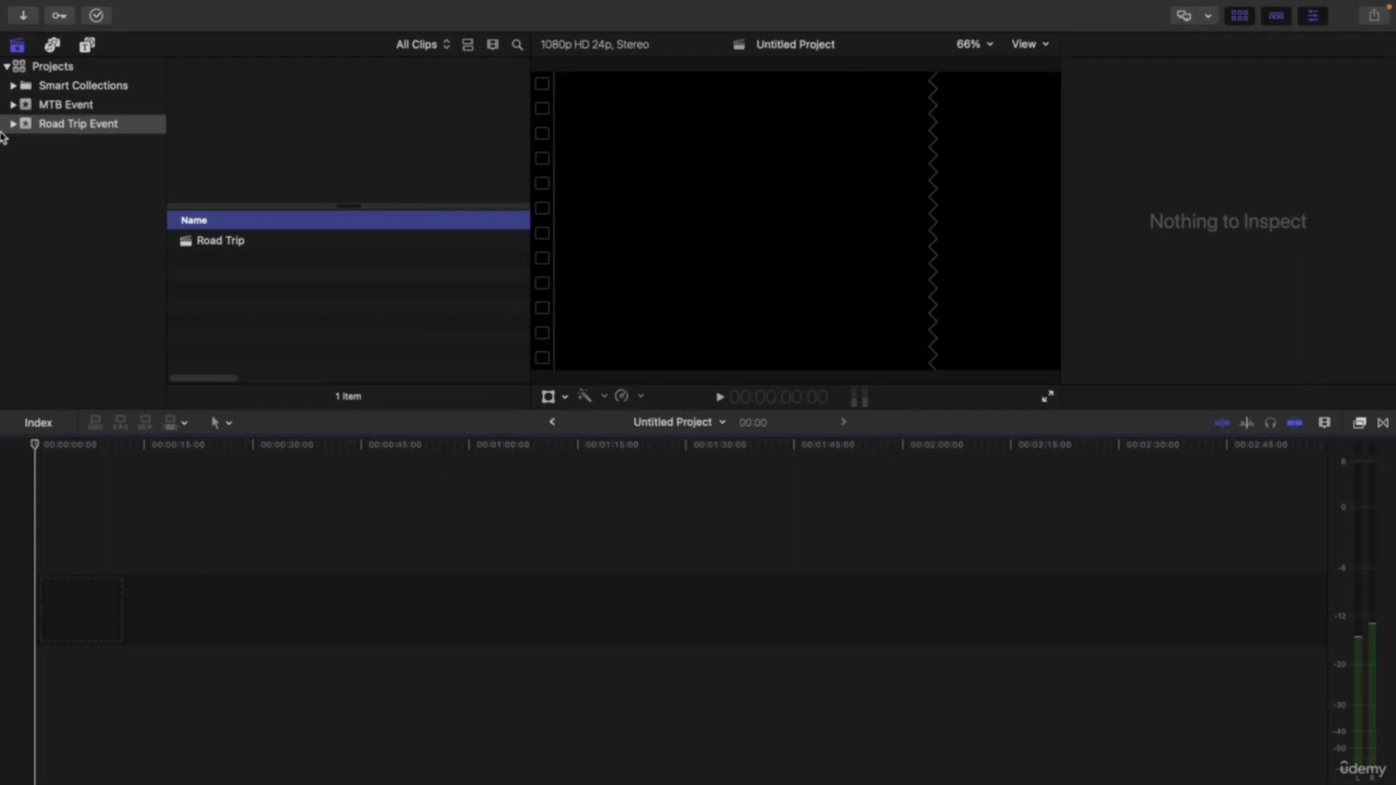
Create a project named MTB in the MTB Event, keeping the automatic settings
right_click(68, 105)
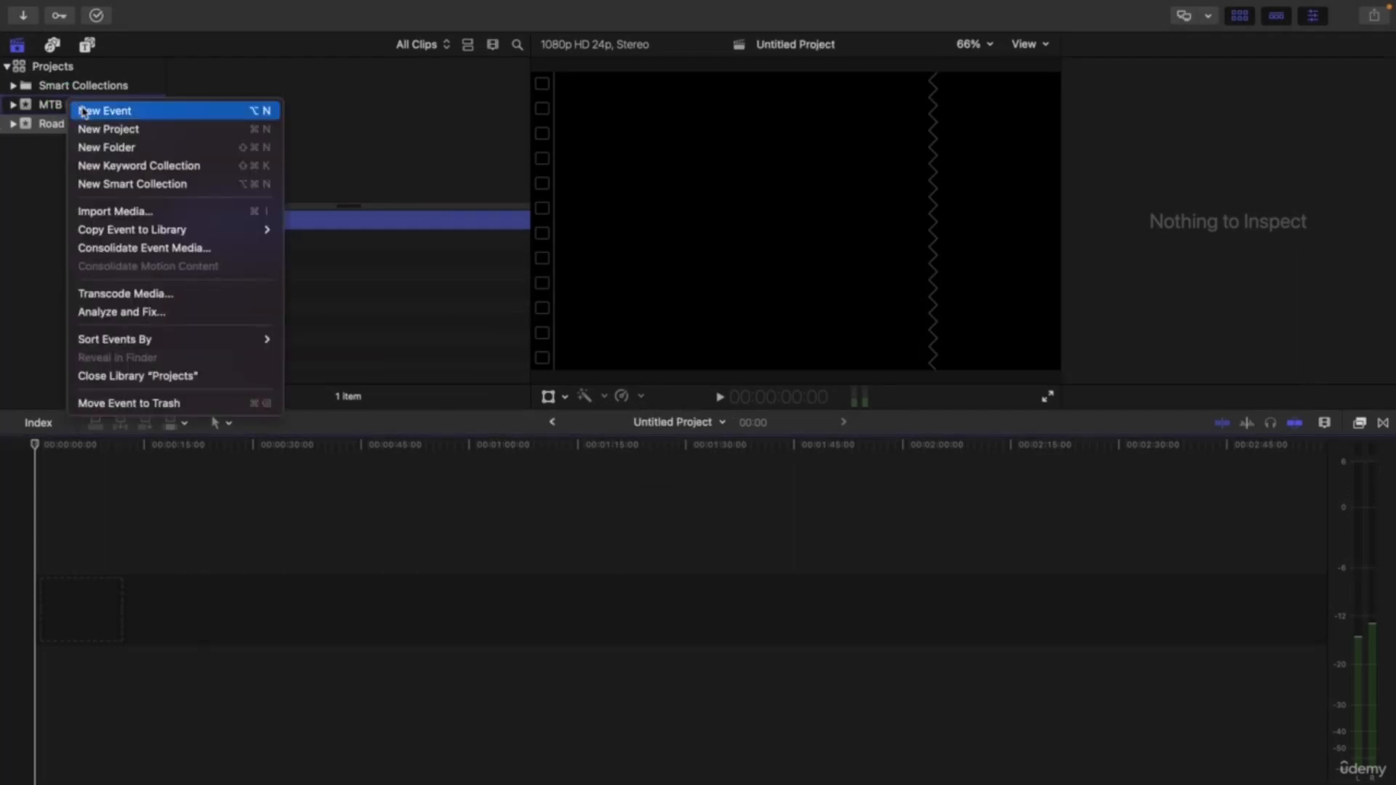
left_click(102, 129)
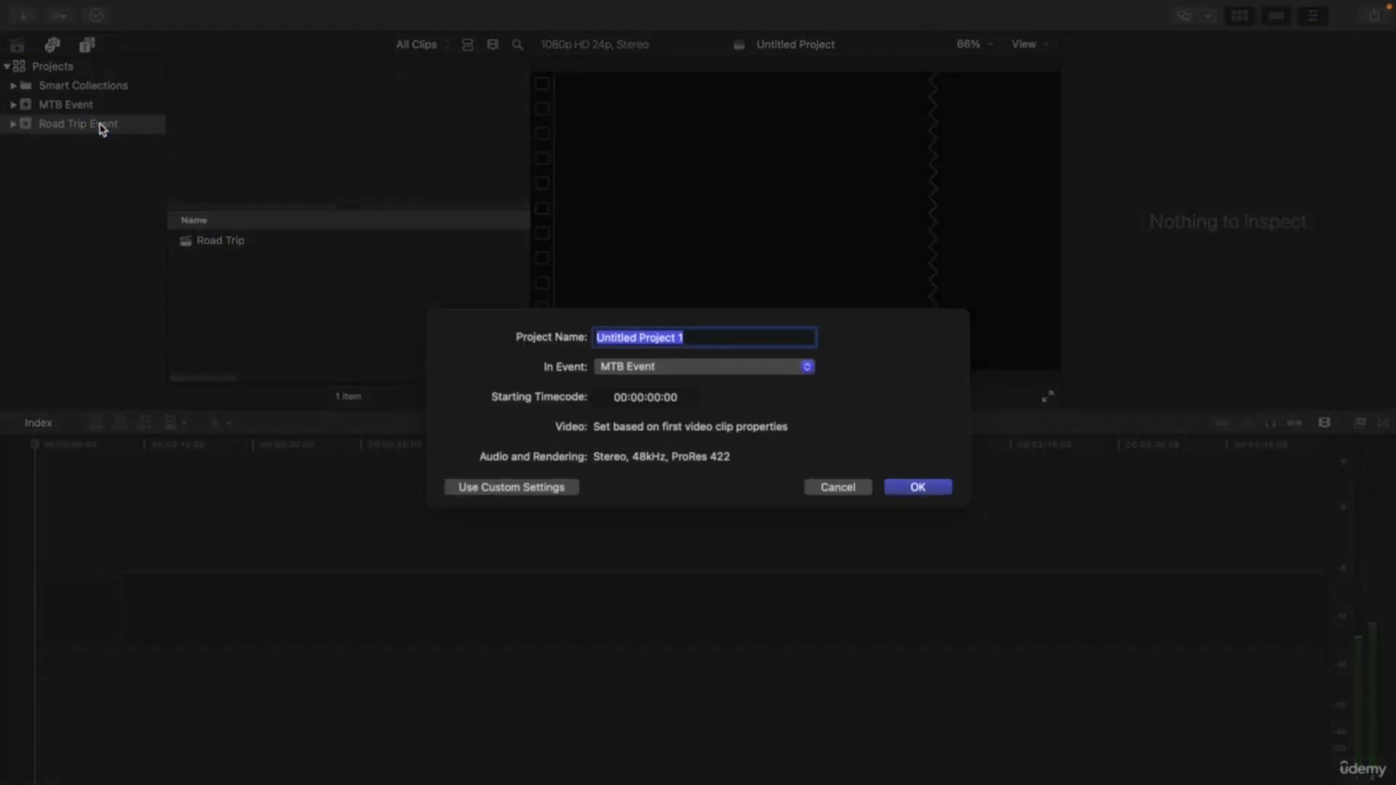
type("MTB")
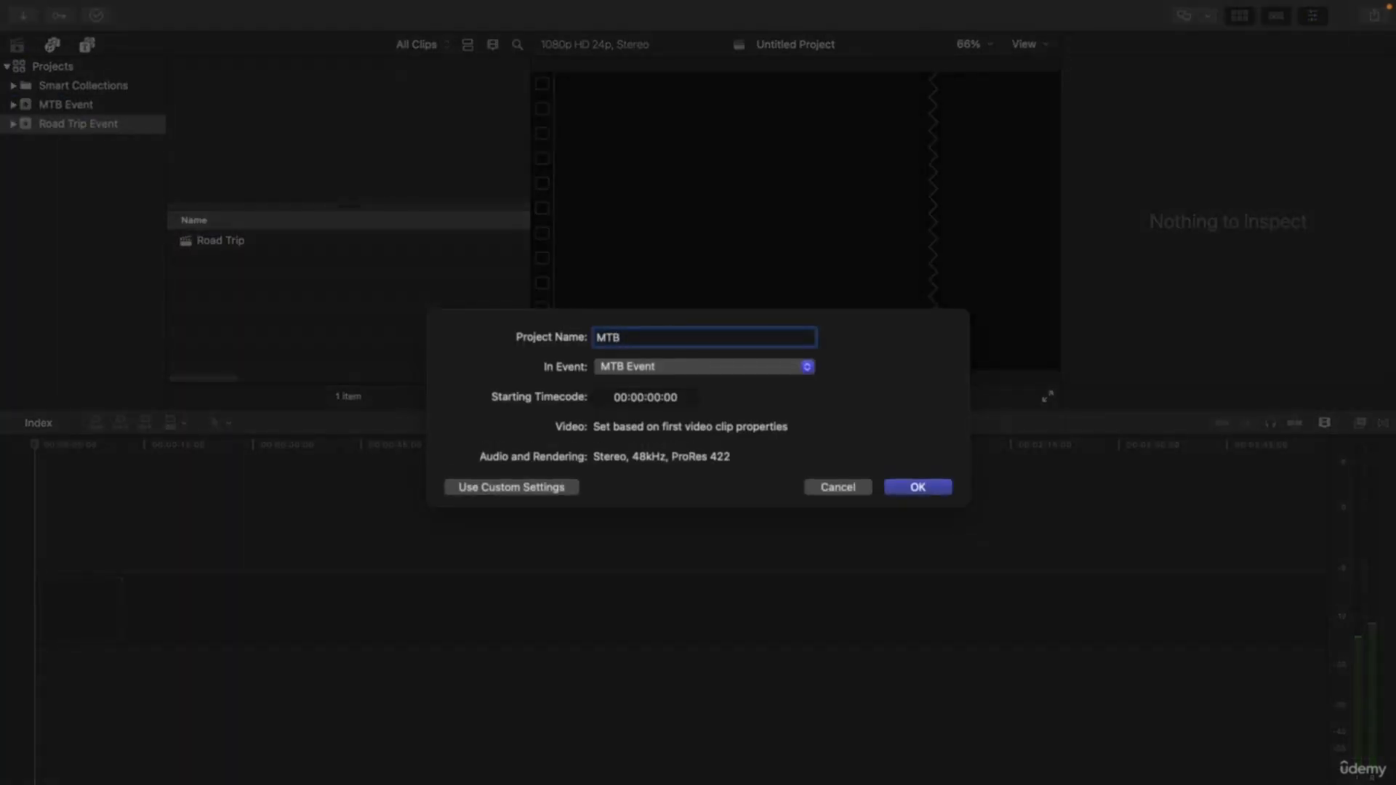
key("Return")
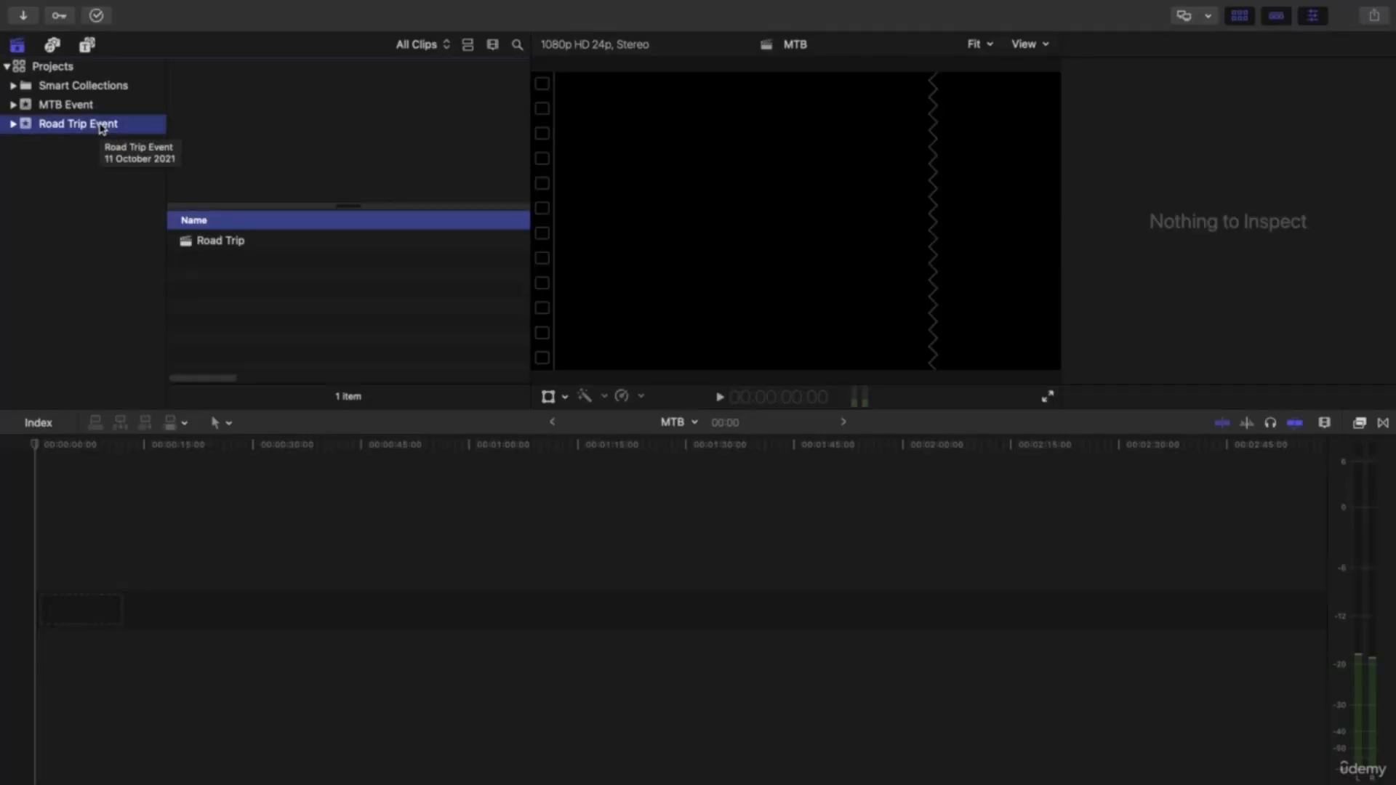
Review the Projects library's properties and the projects stored in the MTB Event and Road Trip Event
left_click(40, 69)
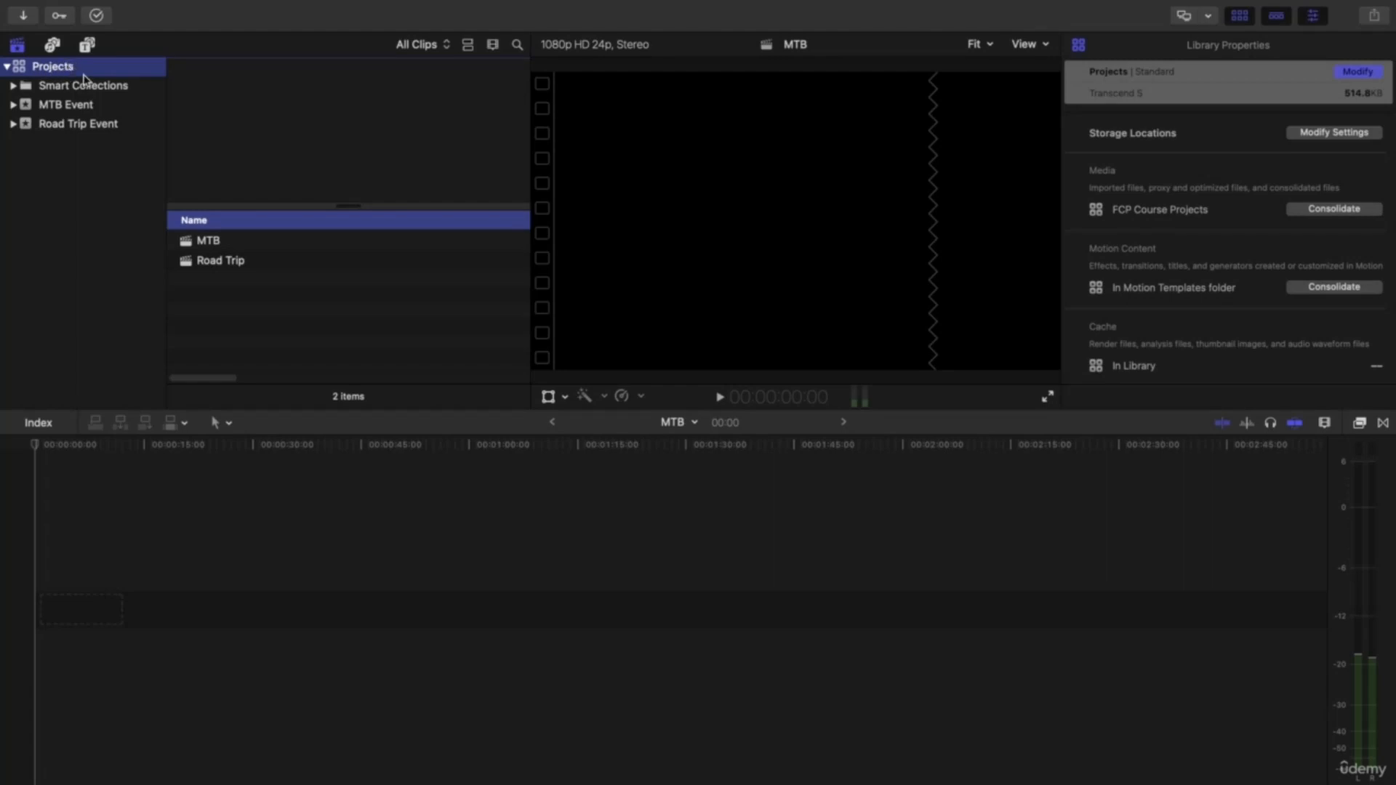
left_click(77, 110)
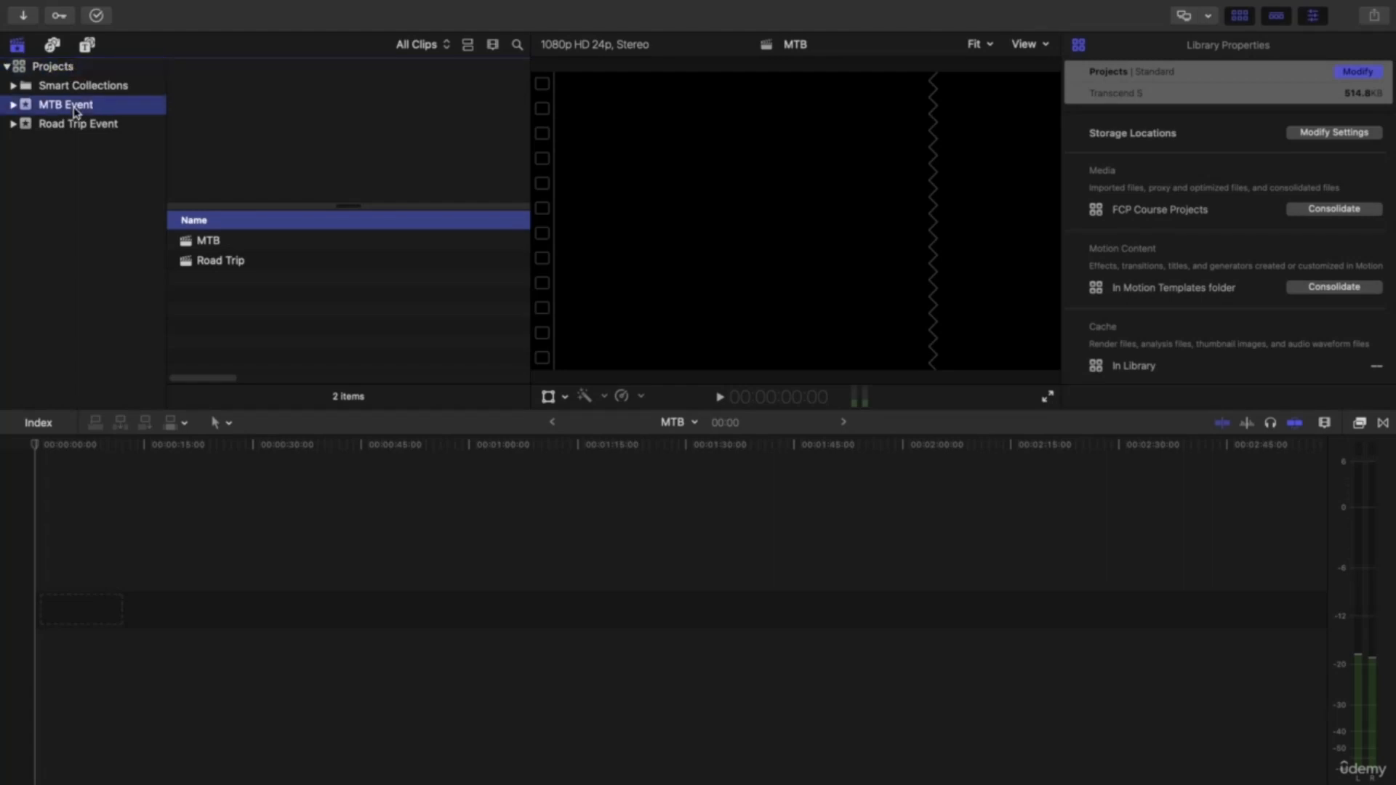
left_click(78, 124)
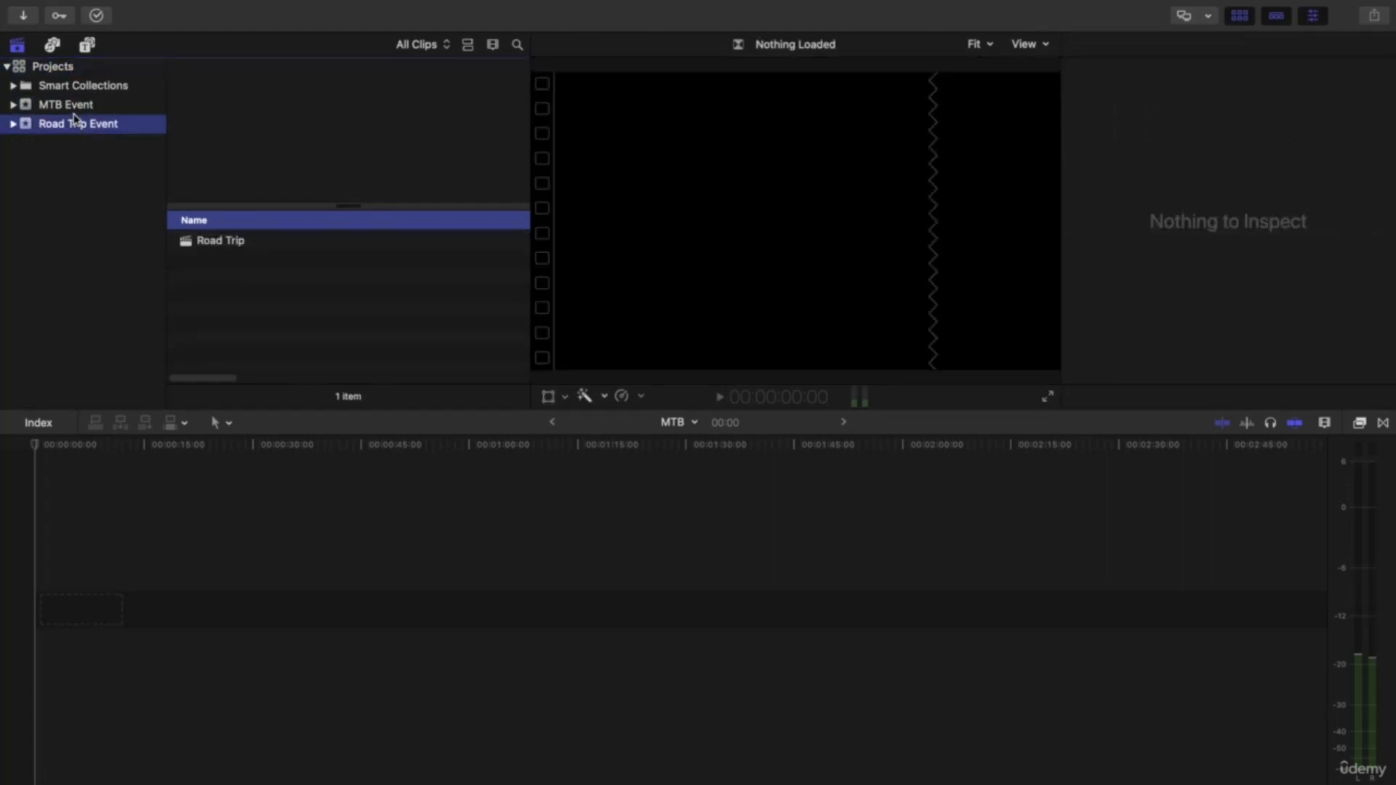
left_click(249, 244)
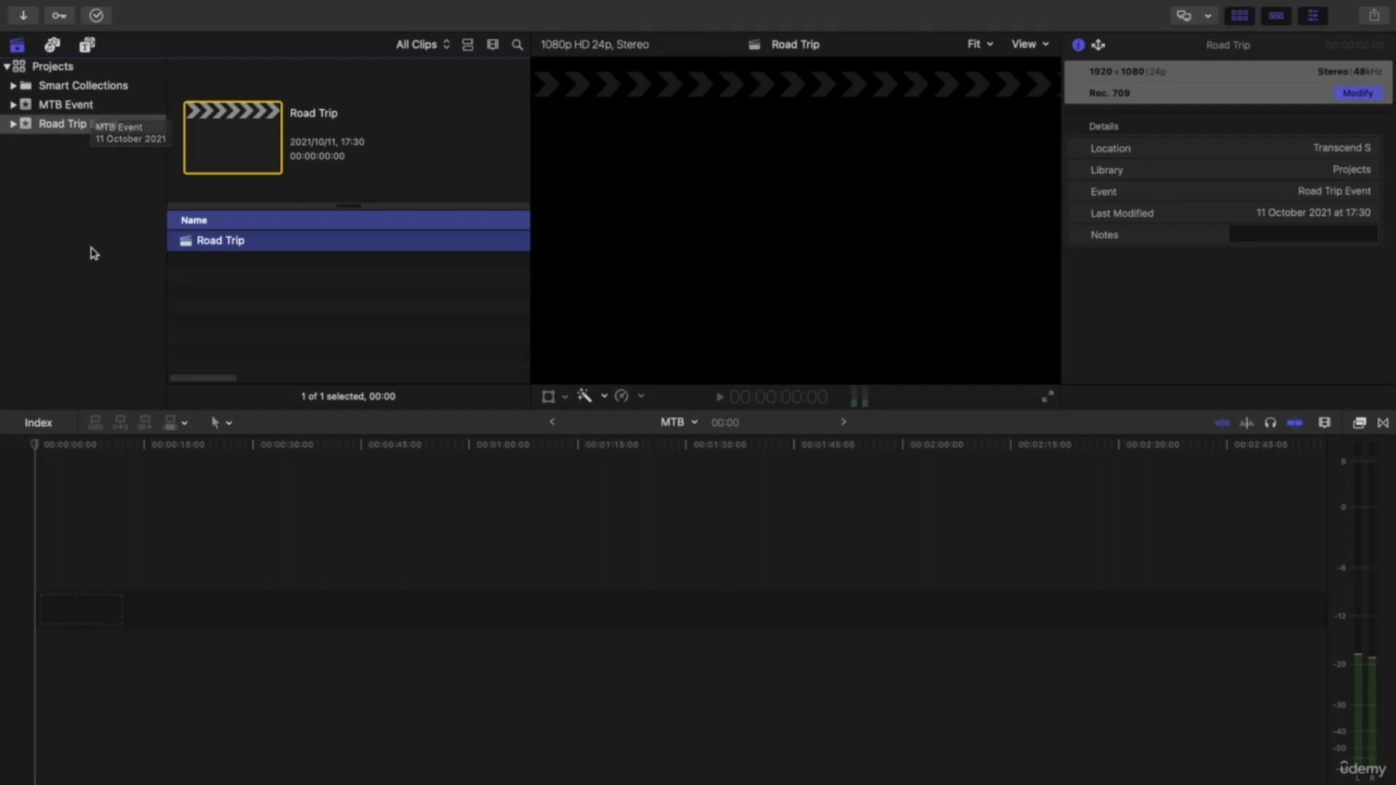
left_click(72, 107)
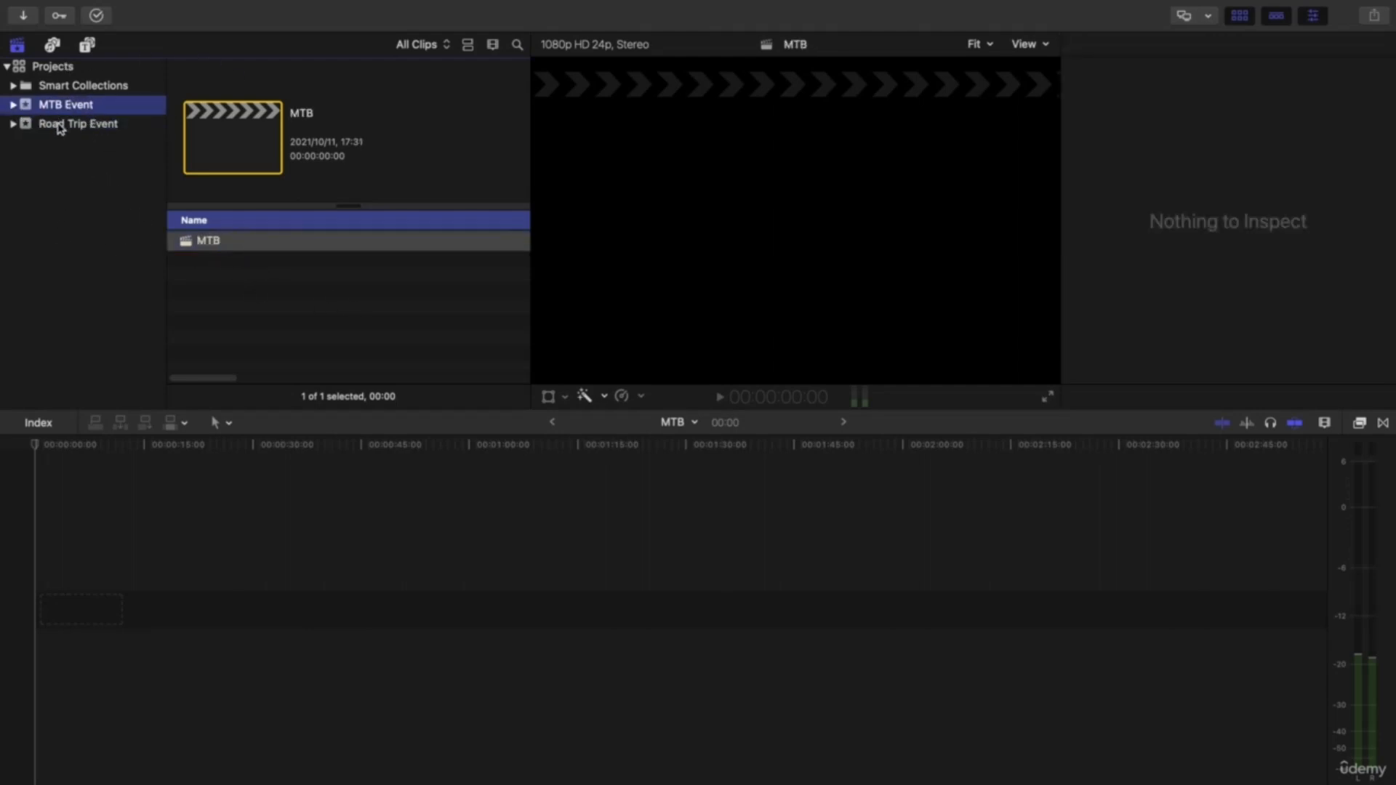
left_click(41, 126)
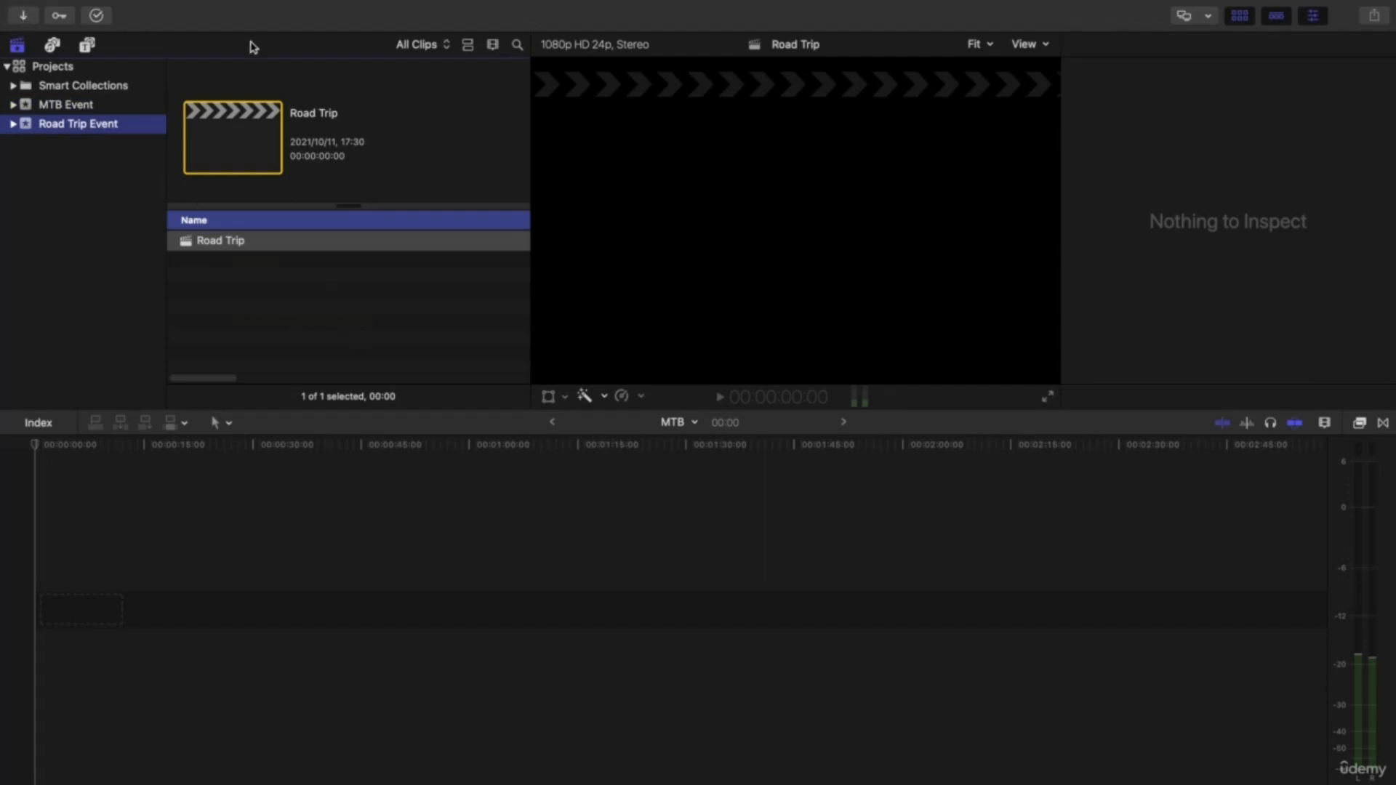
left_click(82, 176)
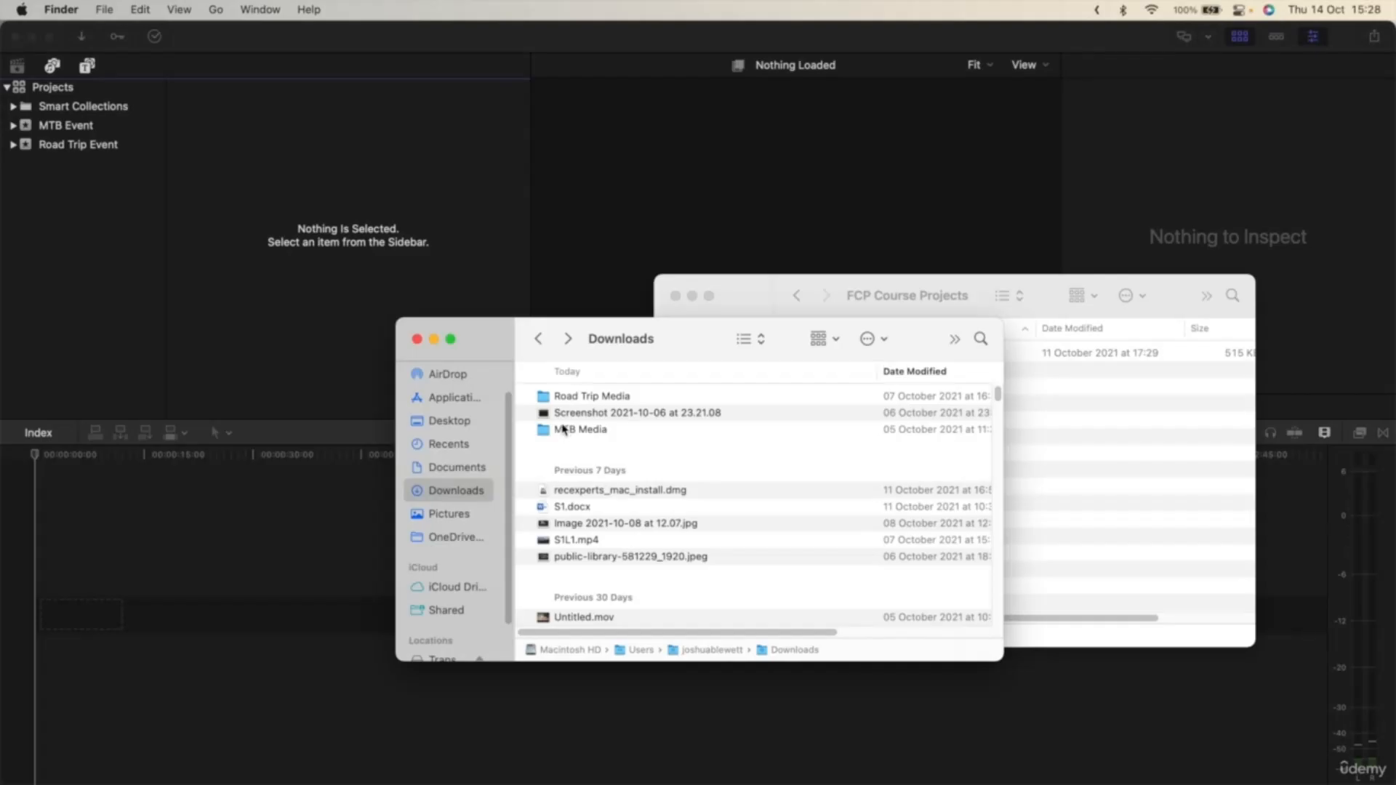
Copy the Road Trip Media and MTB Media folders from Downloads into the FCP Course Projects folder on the Transcend S drive
left_click(563, 429)
left_click(564, 397)
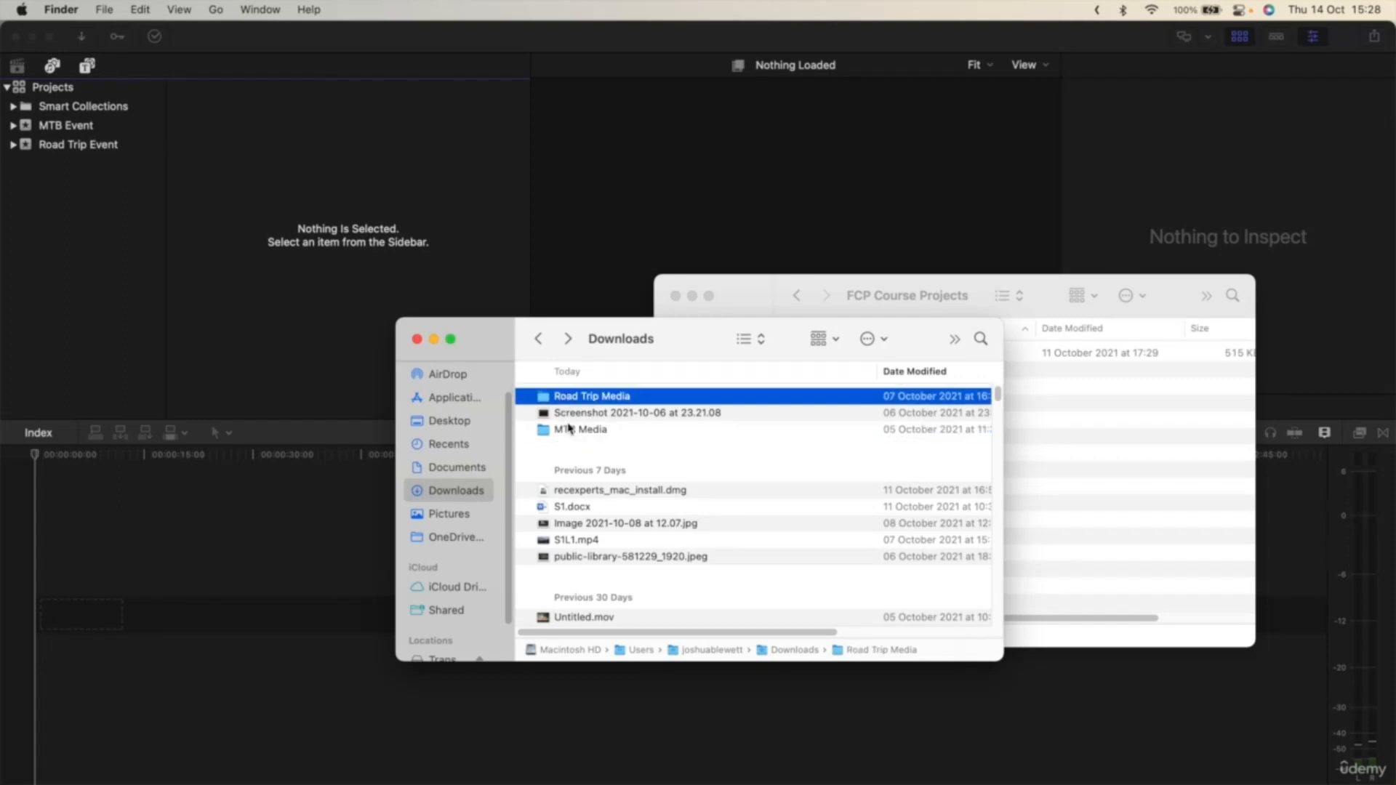
left_click(1073, 502)
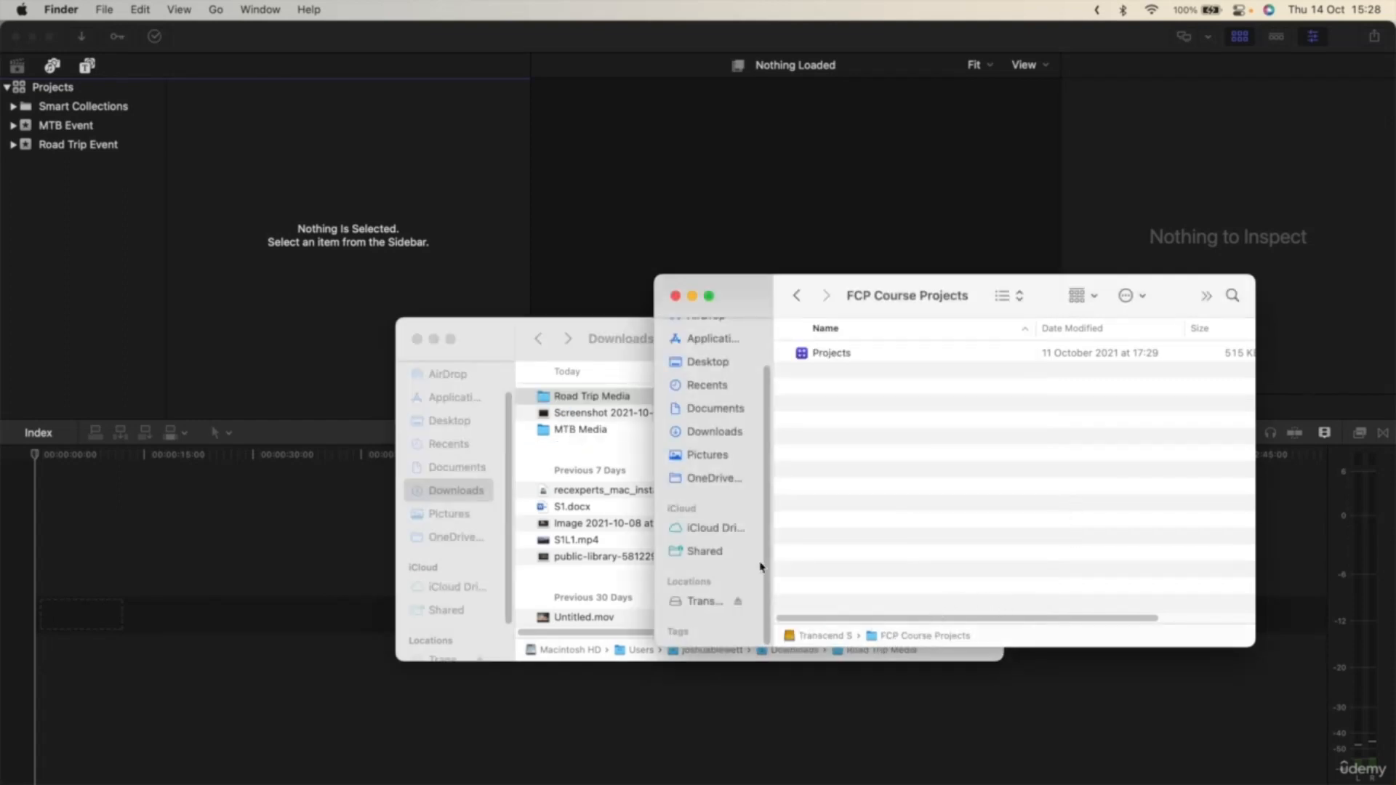
left_click(566, 430)
left_click(564, 397, "super")
left_click_drag(564, 397, 1040, 486)
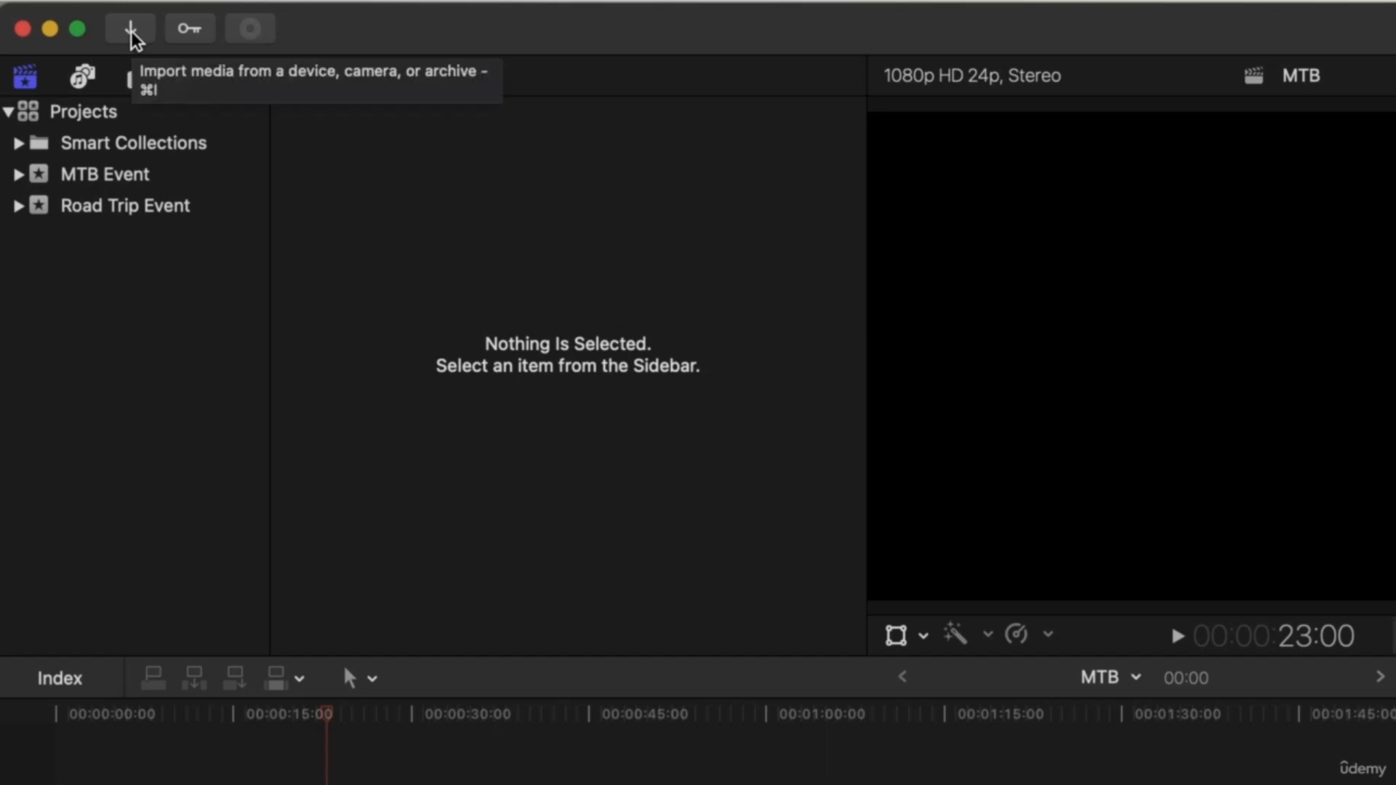
Open media import for the Transcend S drive and set it to add the media to an existing event
left_click(132, 33)
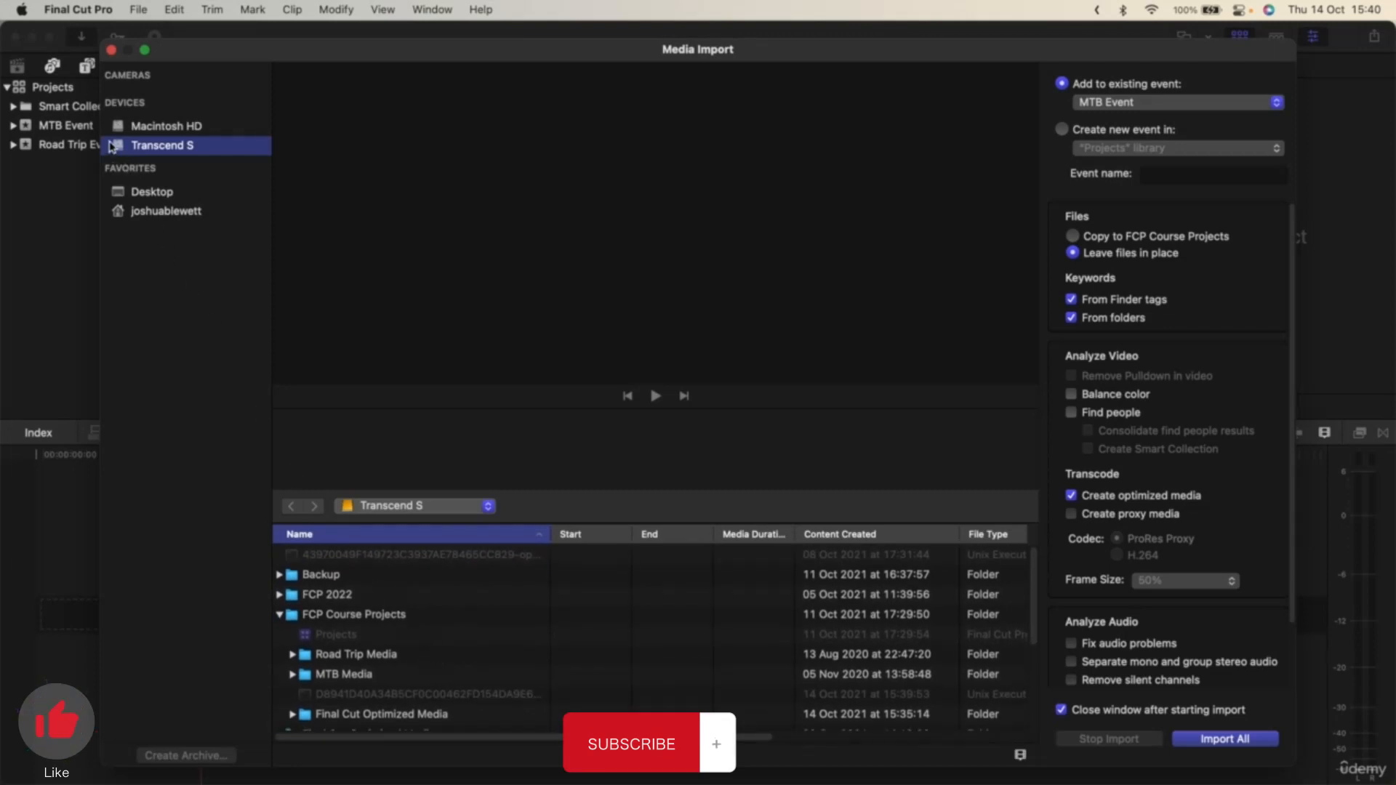
left_click(162, 128)
left_click(163, 144)
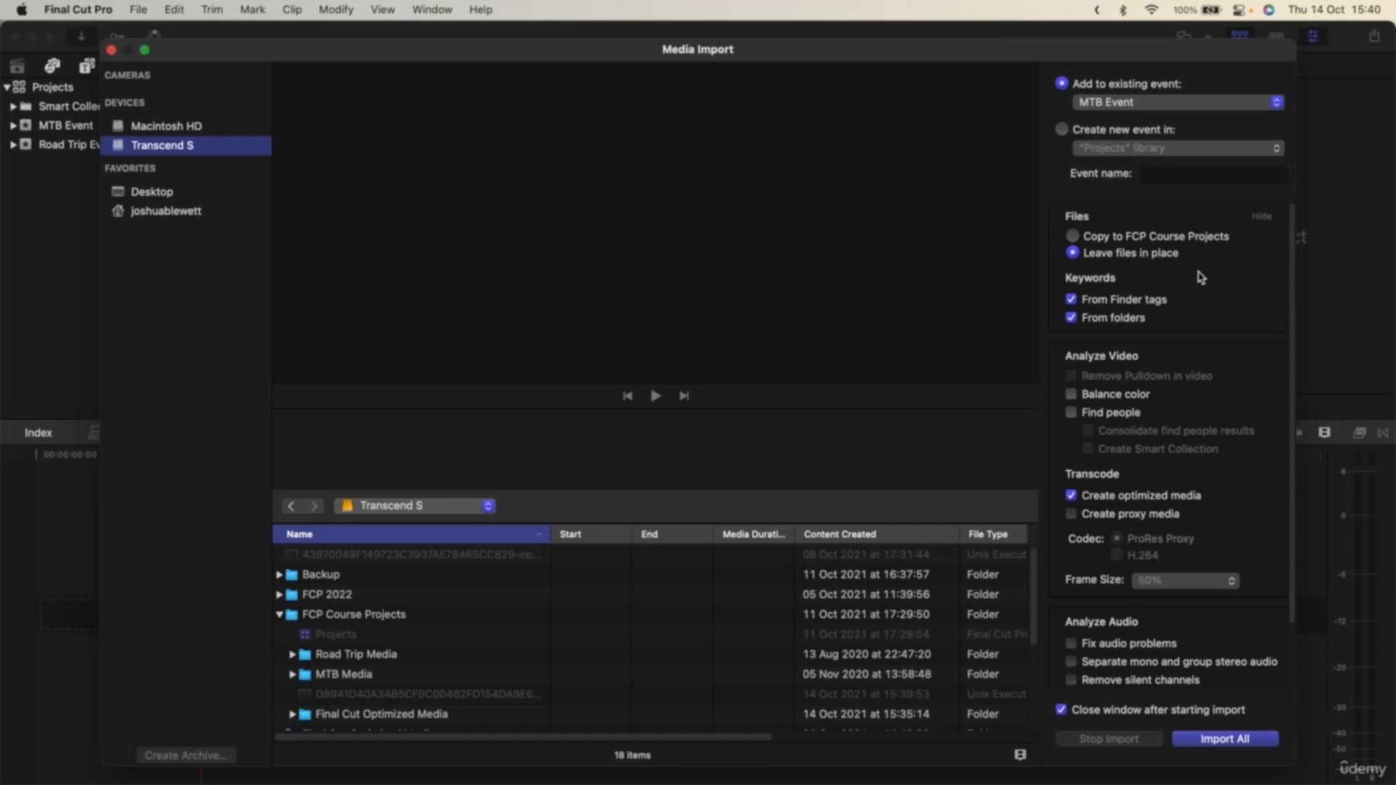
left_click(1063, 128)
left_click(1063, 84)
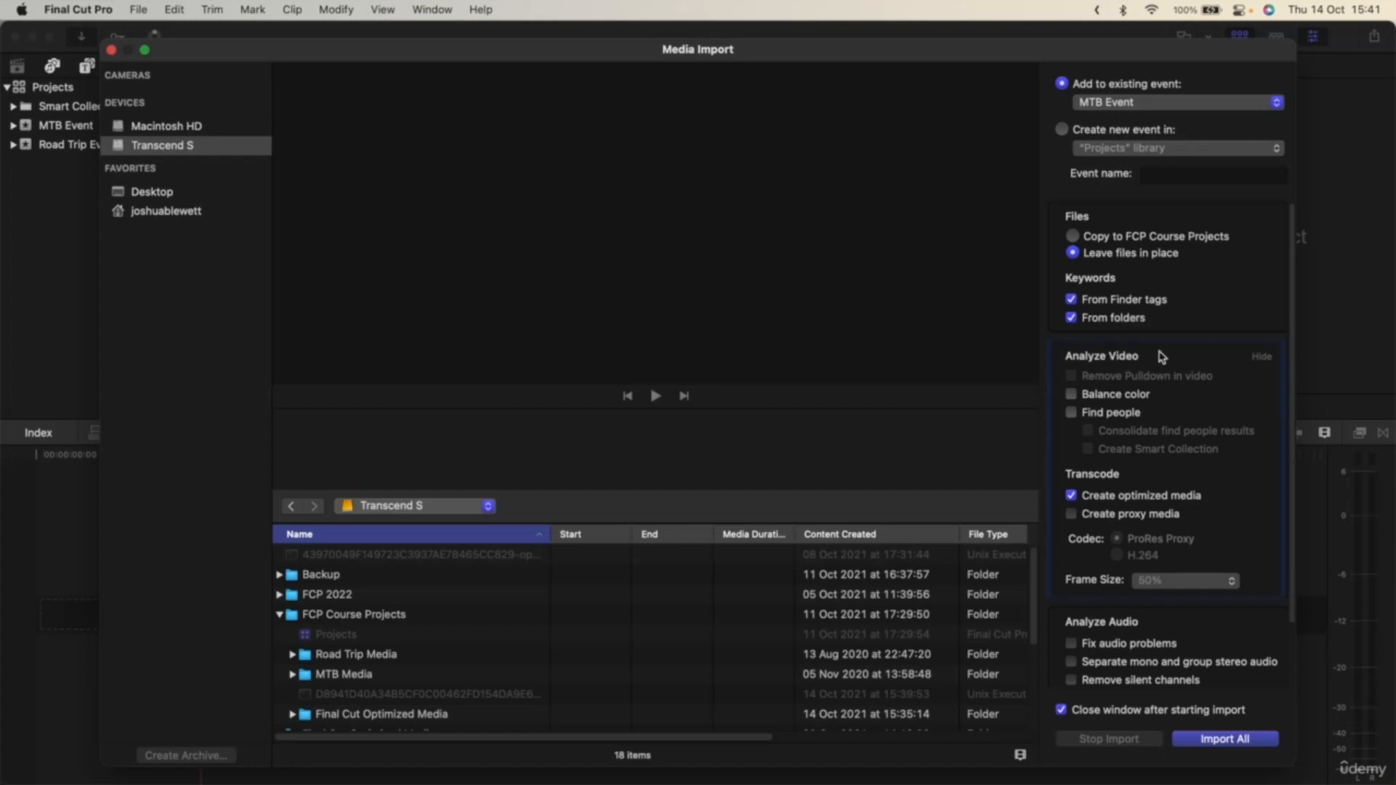
Examine the video and audio analysis options, trying proxy media creation and turning it back off
scroll(1077, 644, "down", 2)
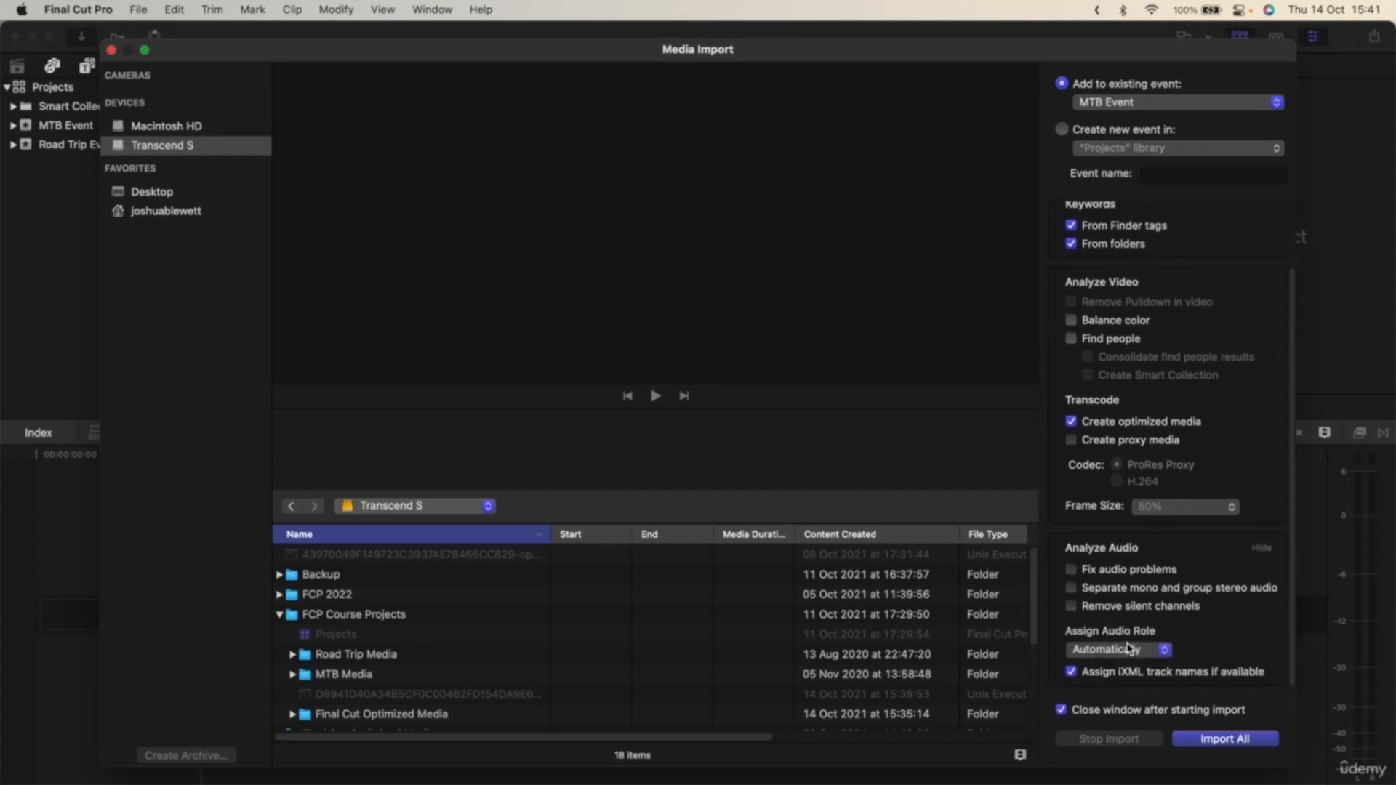
scroll(1119, 572, "up", 1)
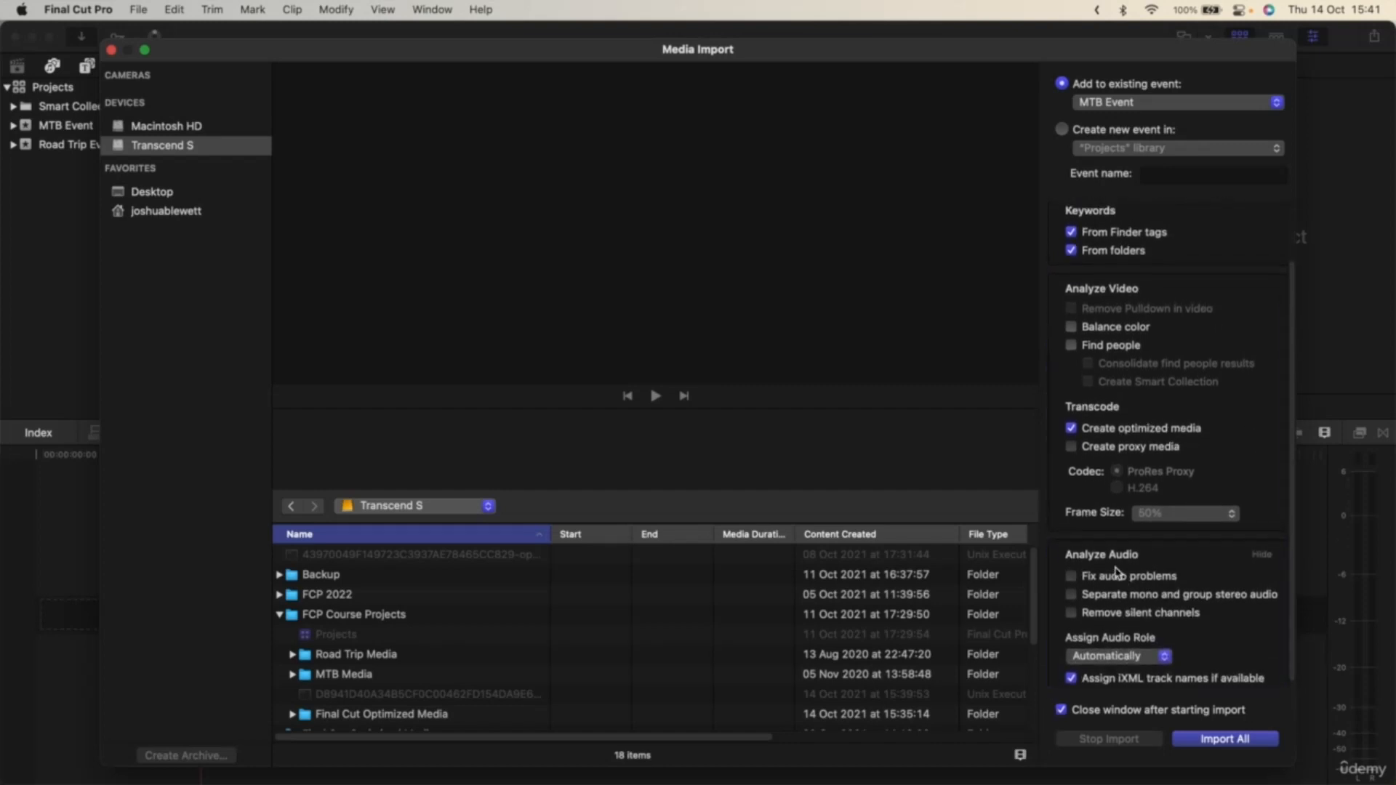
left_click(1072, 448)
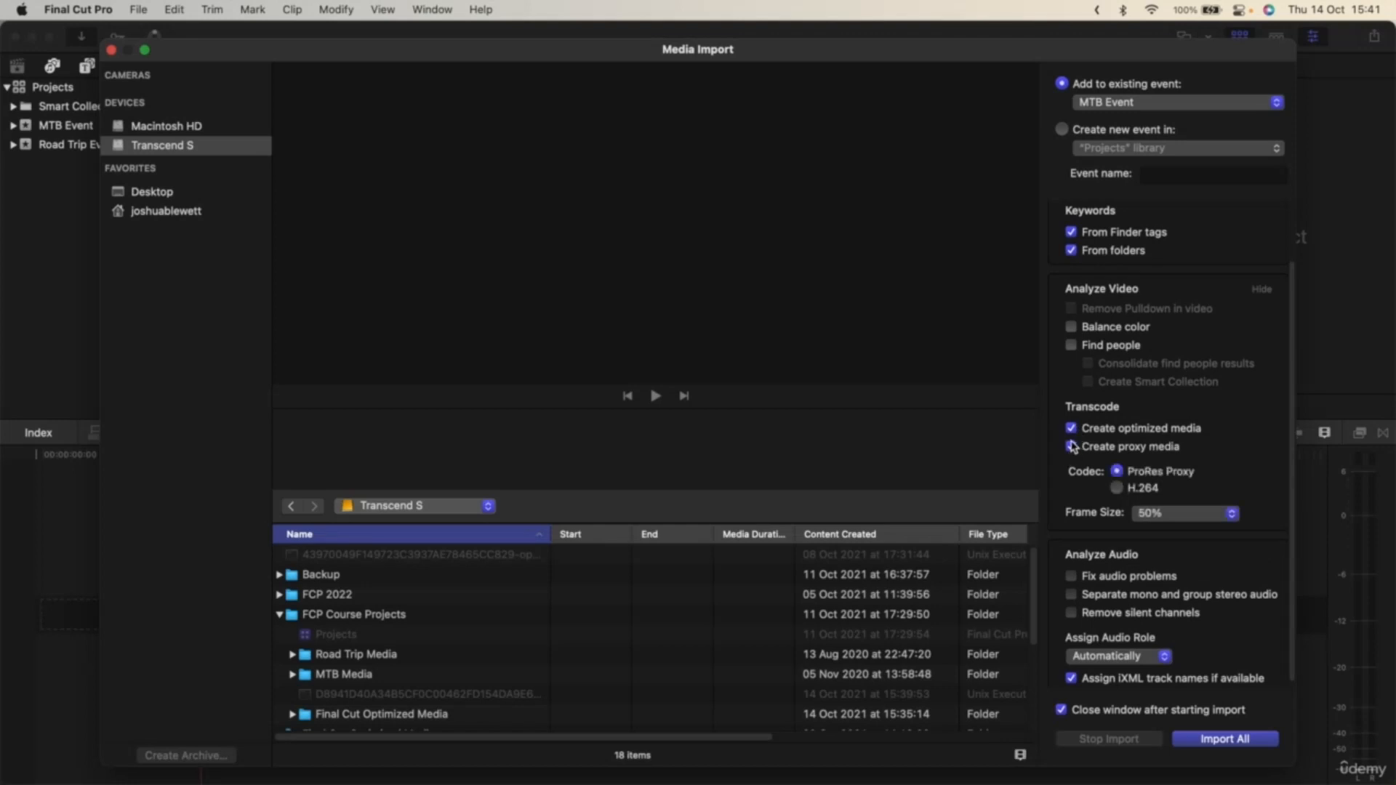
left_click(1072, 446)
scroll(1073, 446, "up", 5)
scroll(1073, 445, "down", 2)
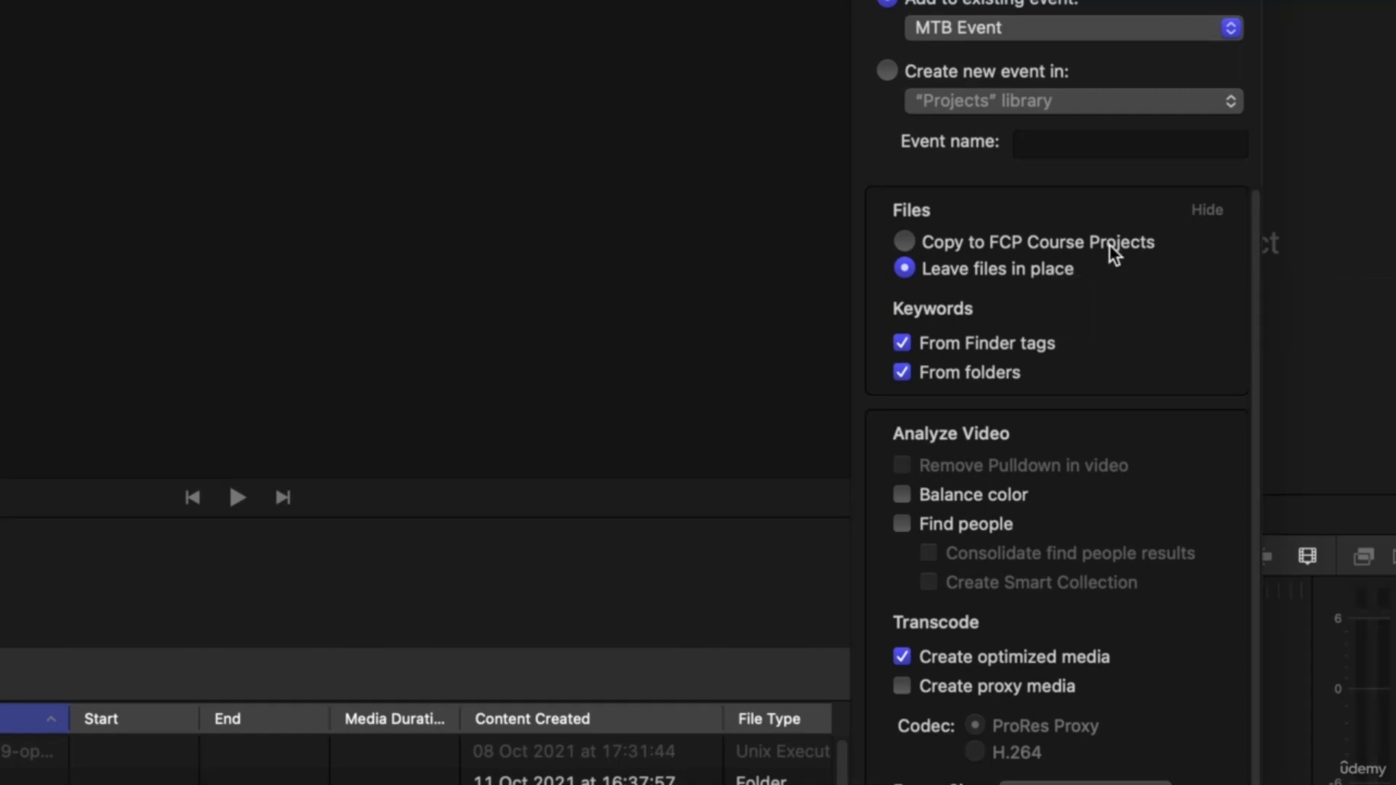
Try copying the files to FCP Course Projects as an alternative to leaving them in place
left_click(1109, 245)
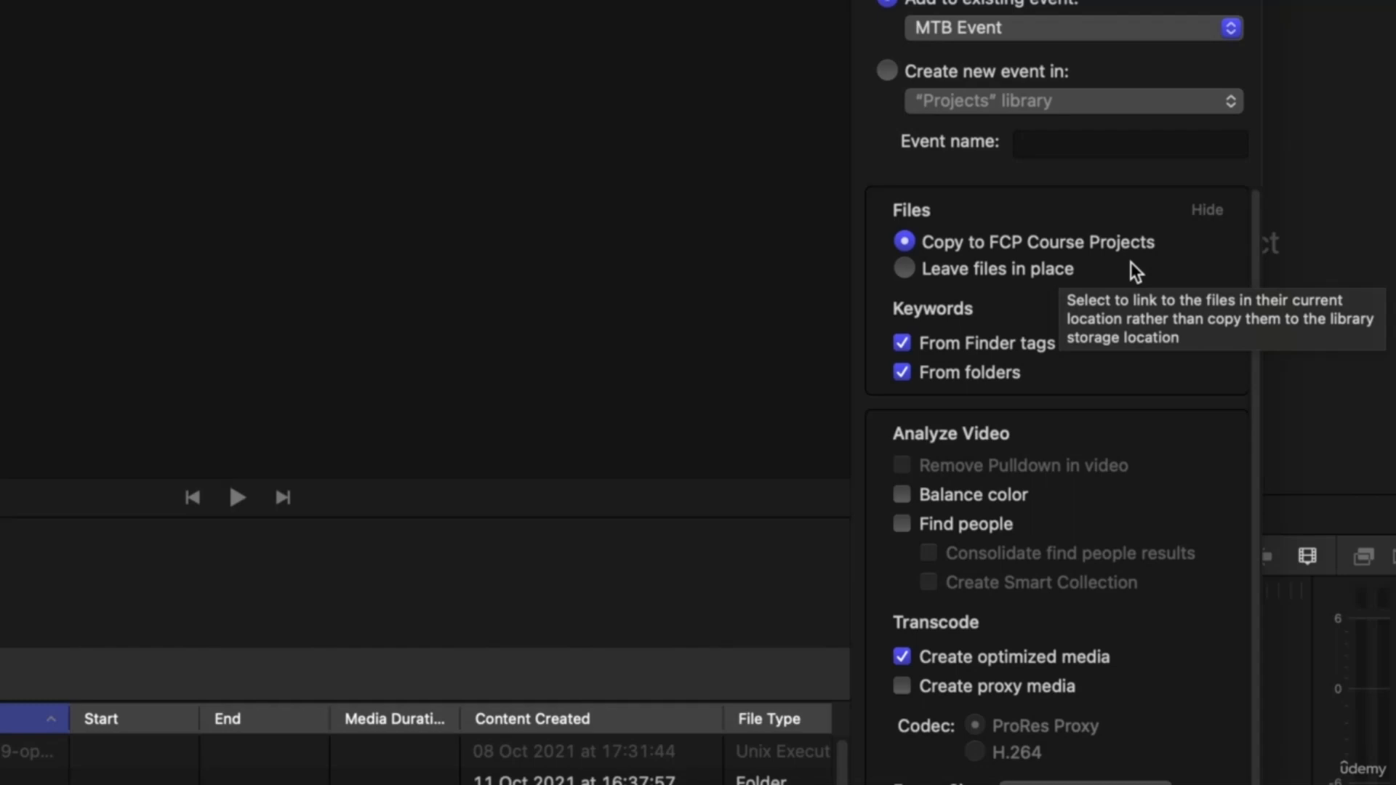
left_click(1024, 273)
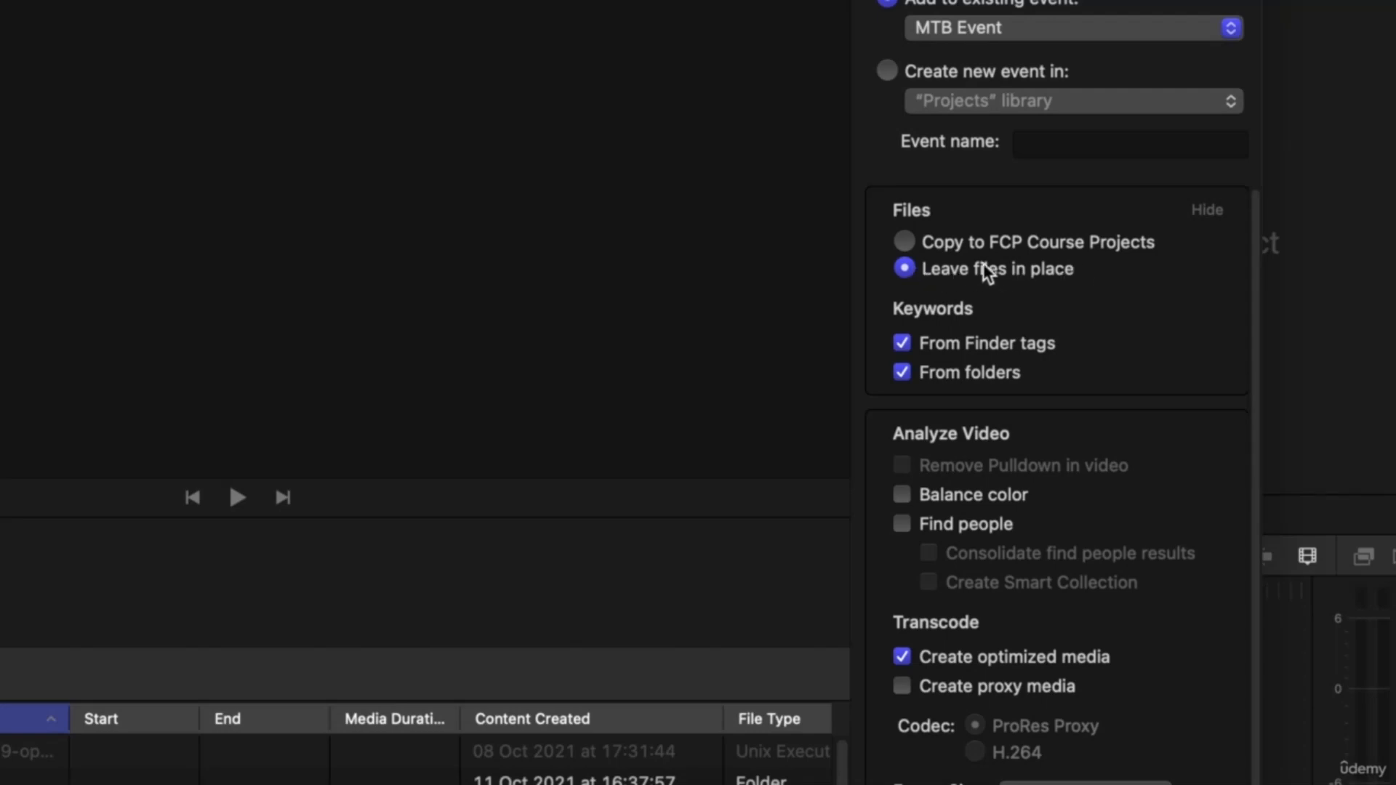
left_click(954, 240)
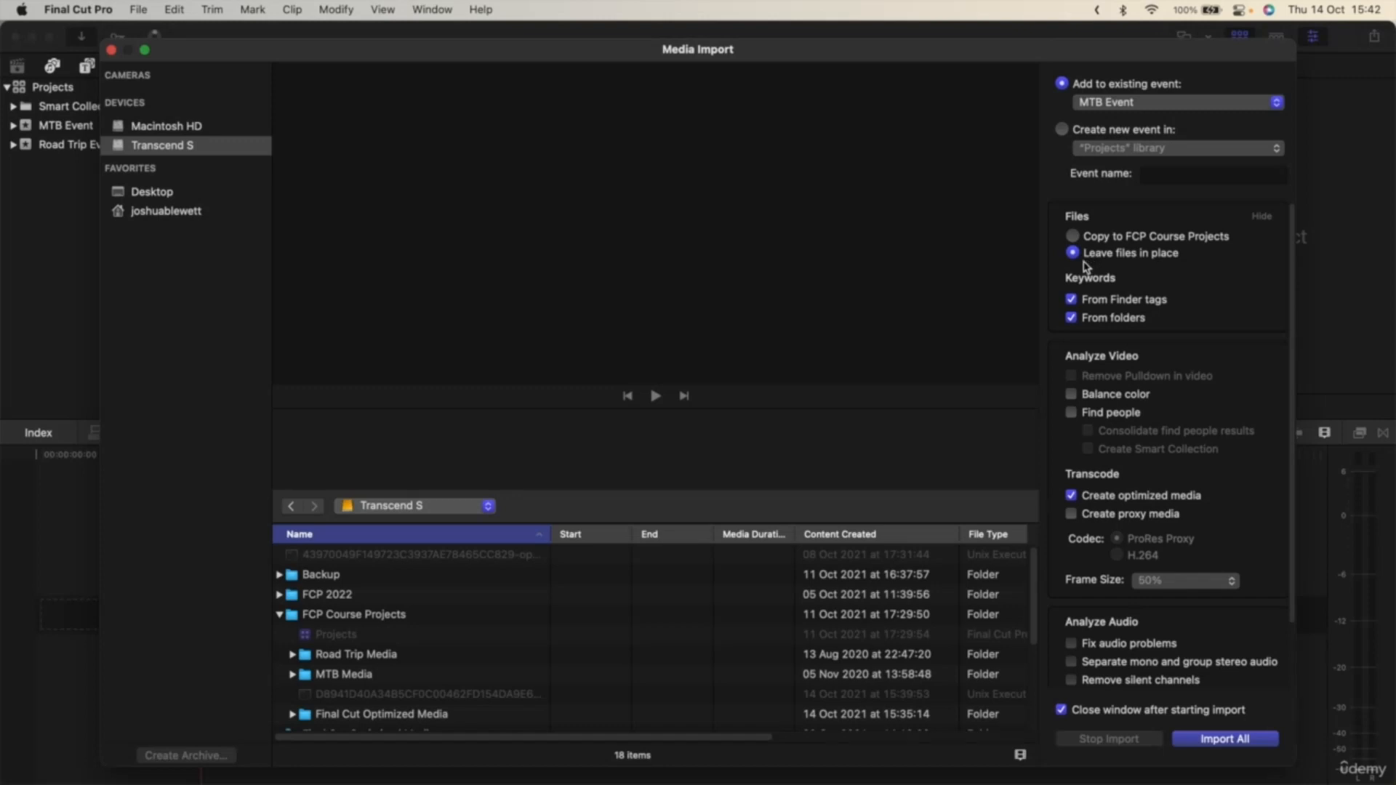
Import the Road Trip Media folder from FCP Course Projects into the Road Trip Event, leaving the files in place
left_click(335, 618)
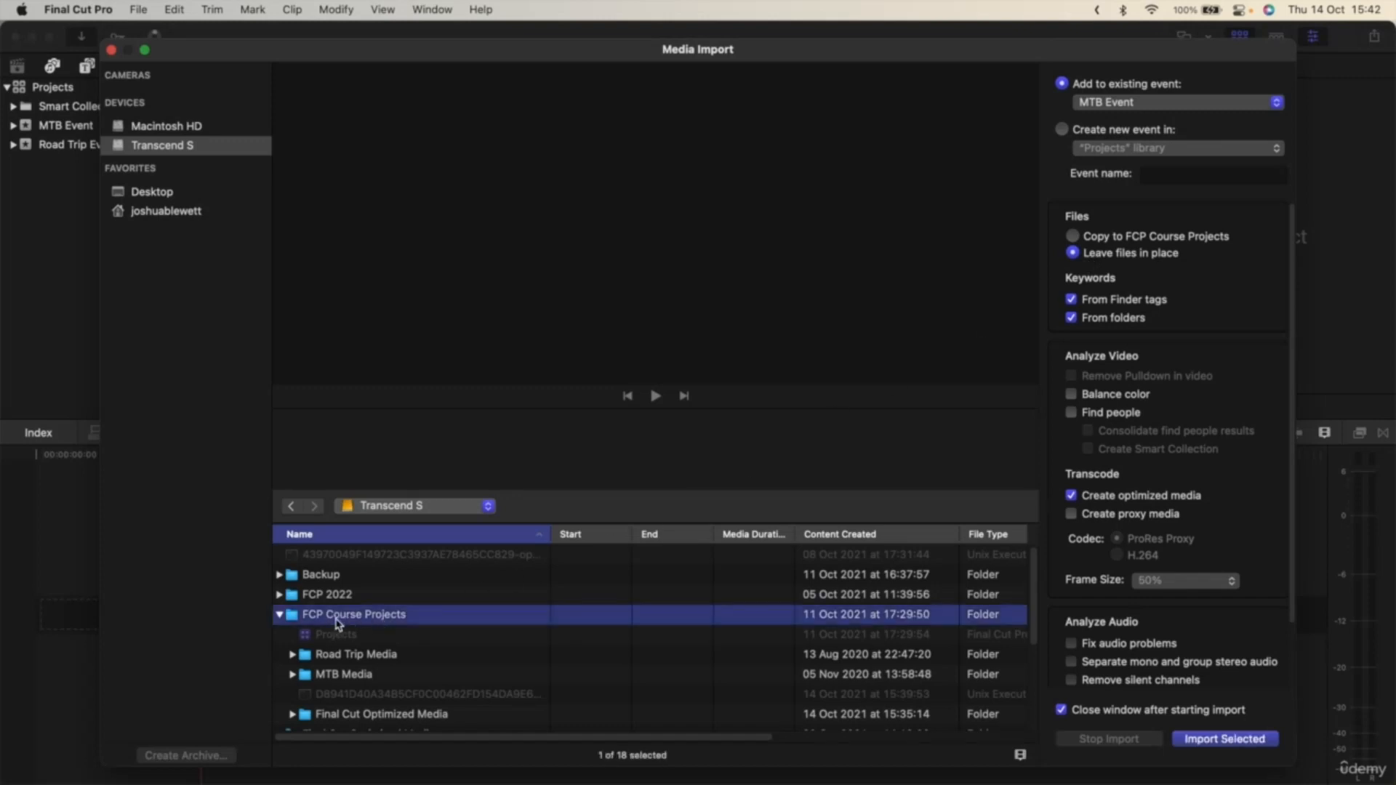
left_click(412, 655)
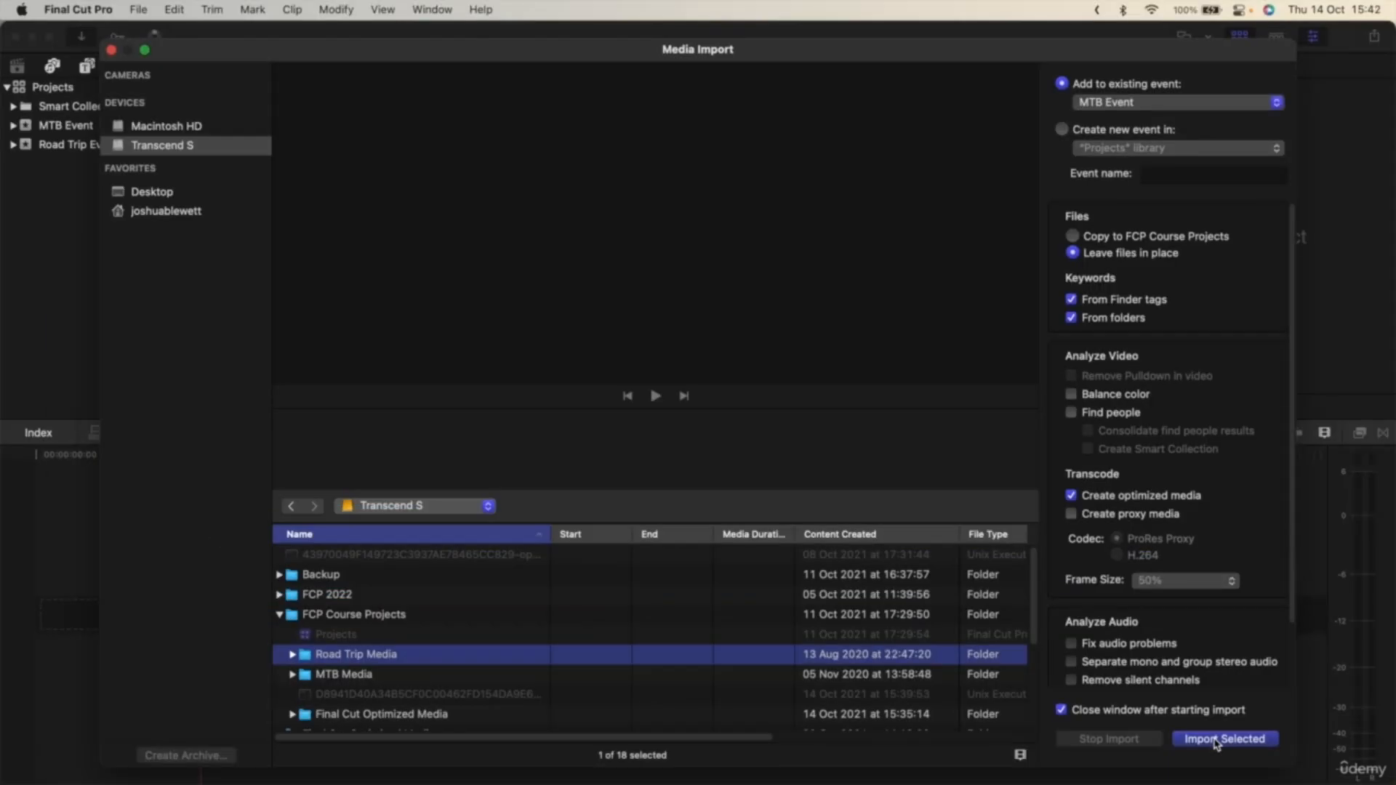
left_click(1216, 740)
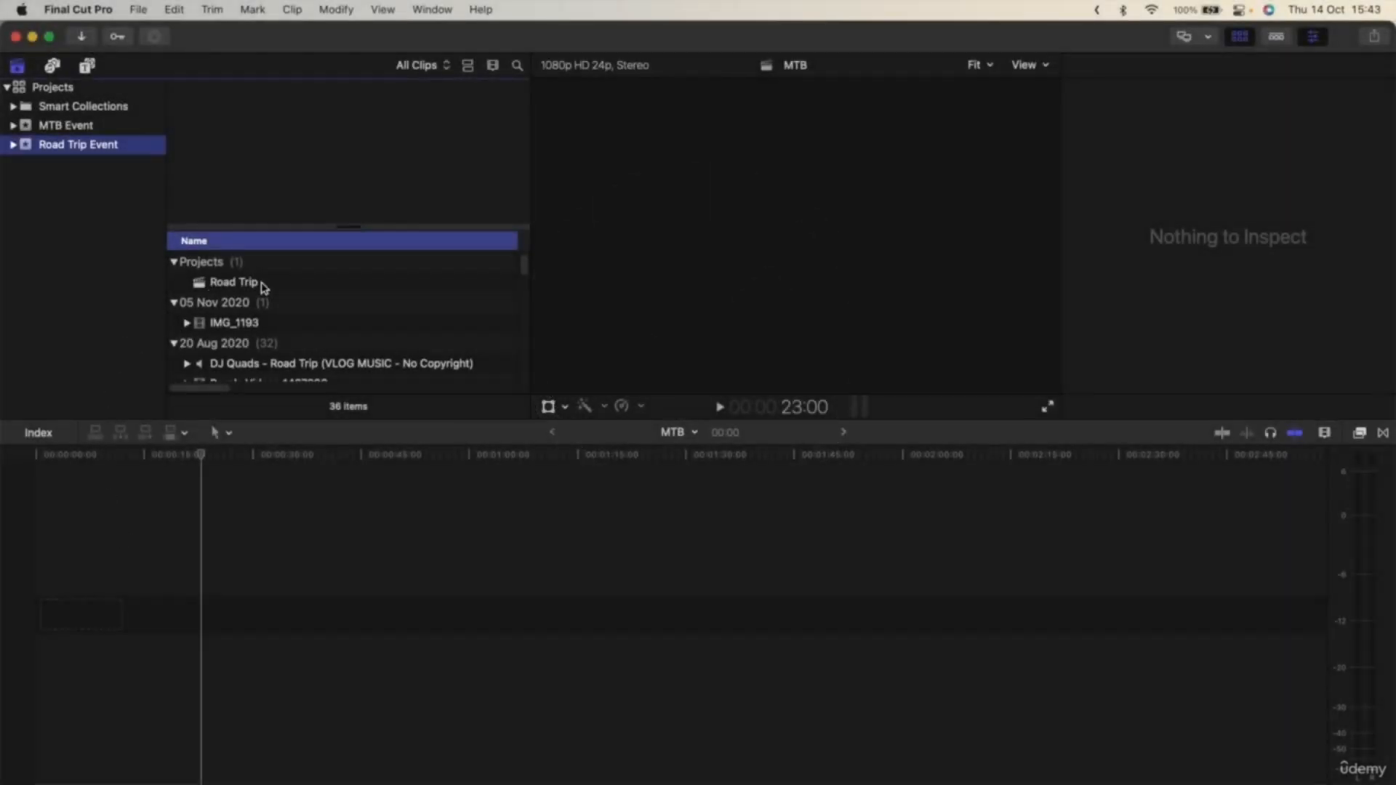
Look through the imported clips in the Road Trip Event and its Road Trip Media keyword collection
scroll(320, 320, "down", 8)
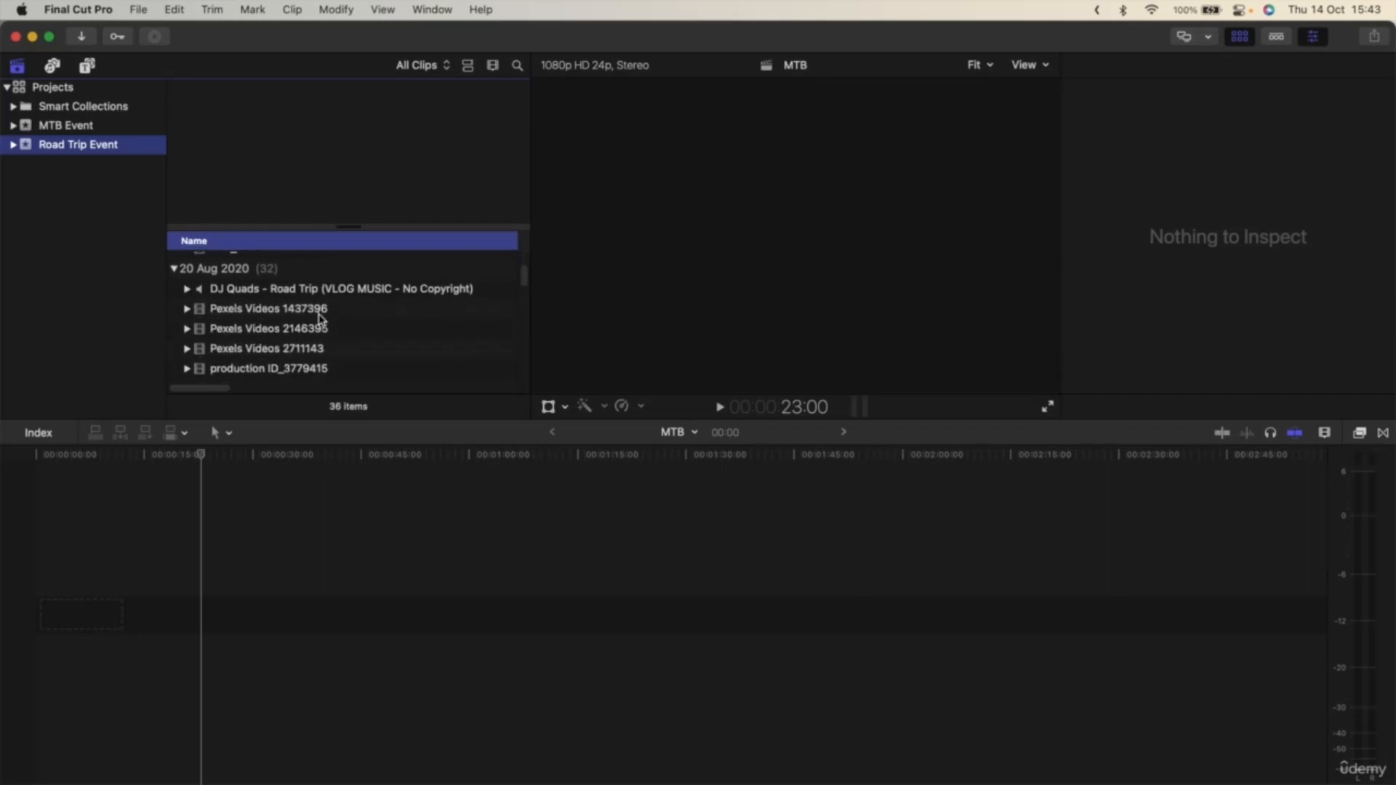
scroll(321, 320, "down", 6)
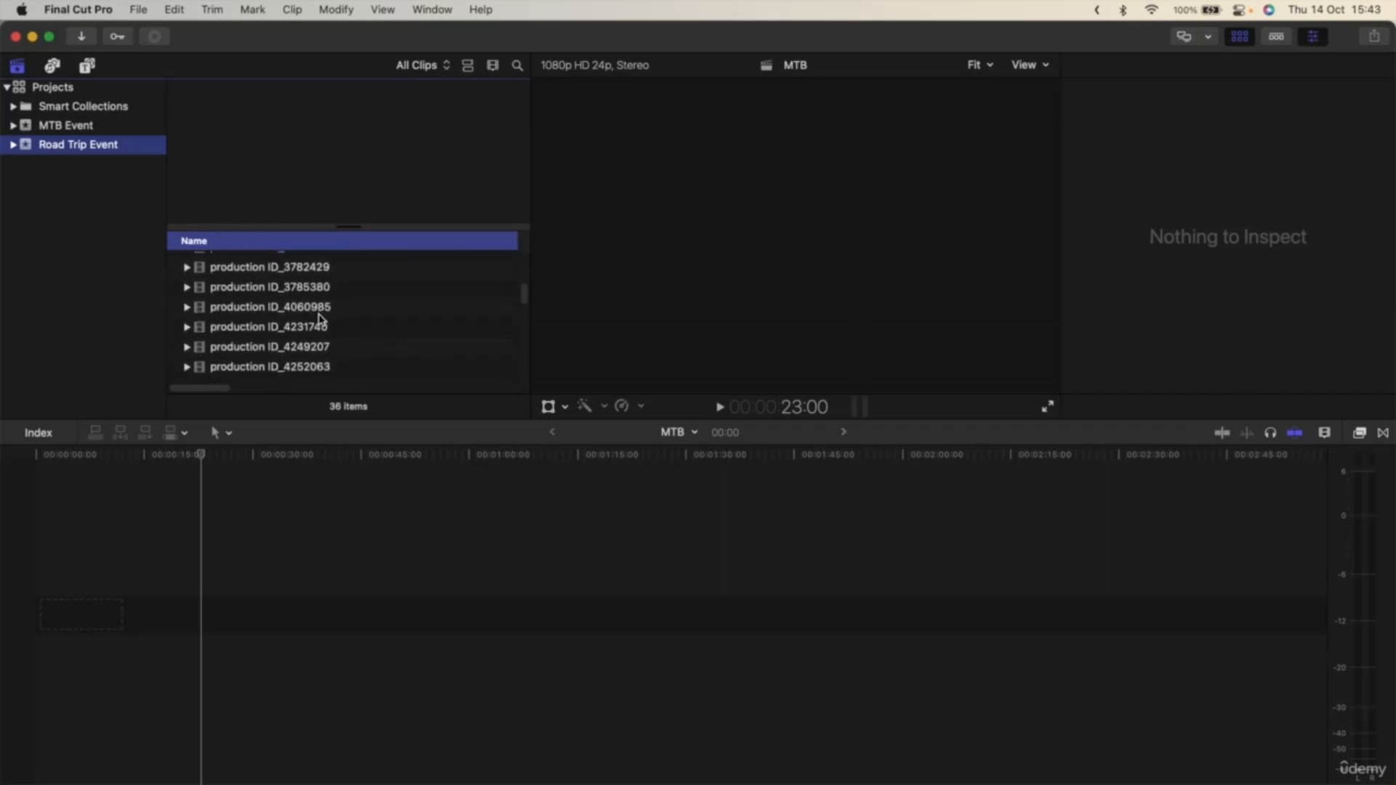
scroll(321, 319, "up", 15)
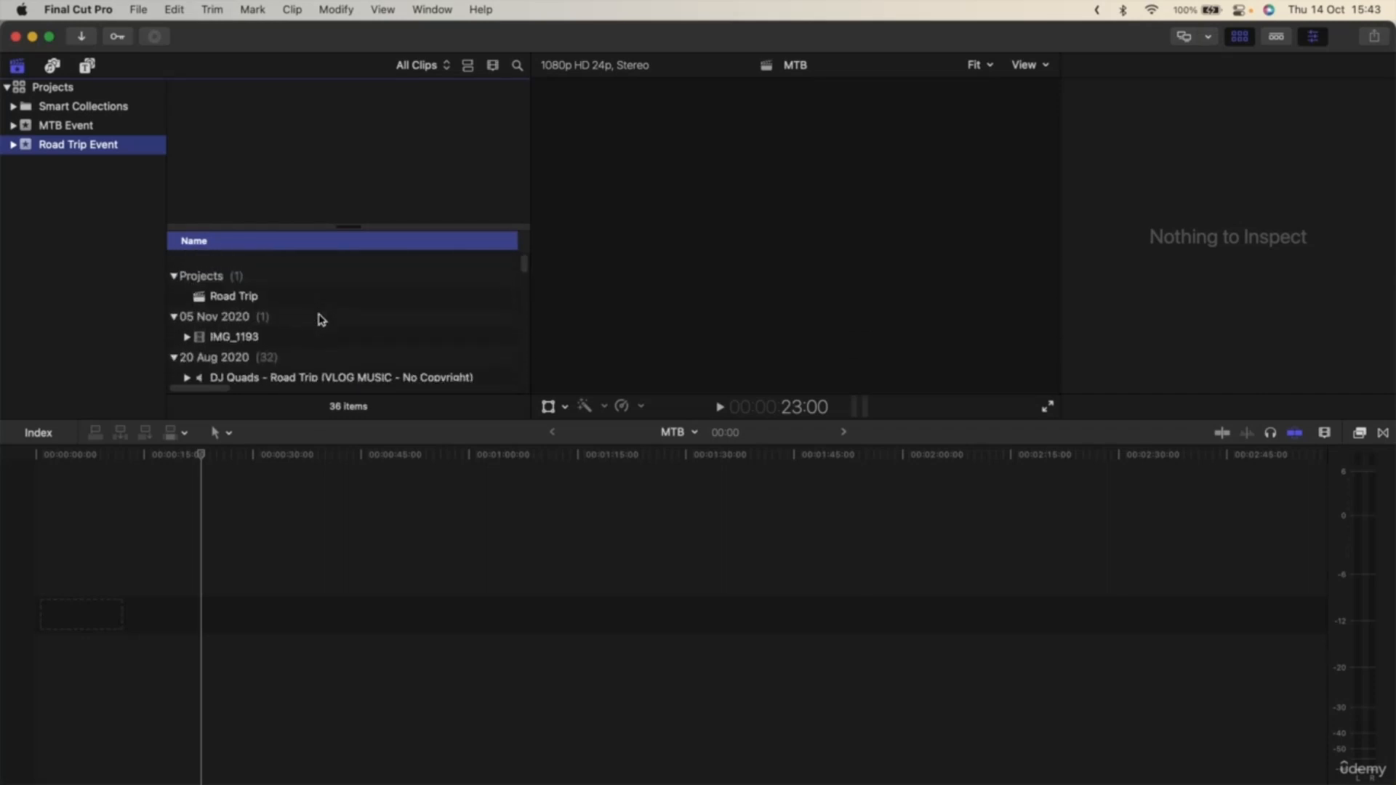
left_click(13, 145)
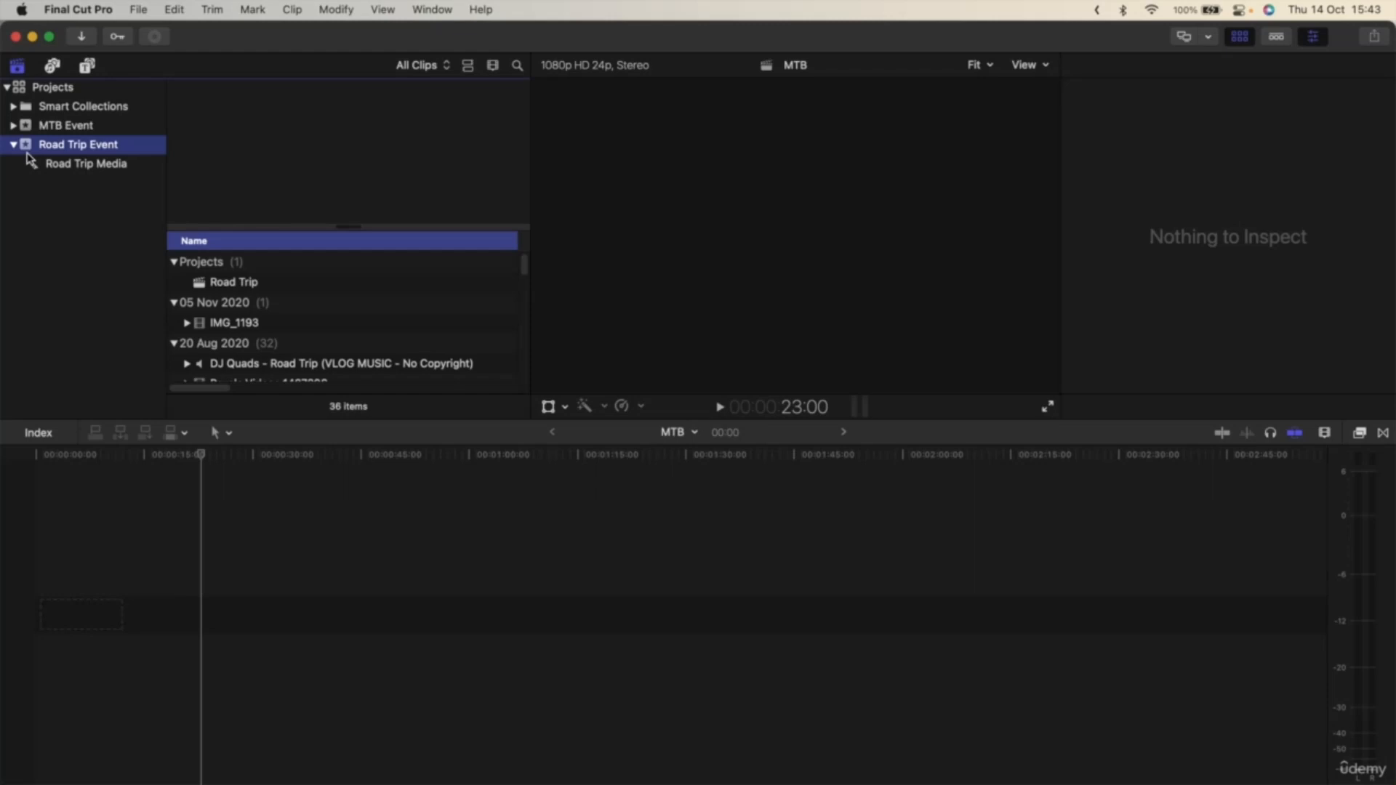
left_click(33, 163)
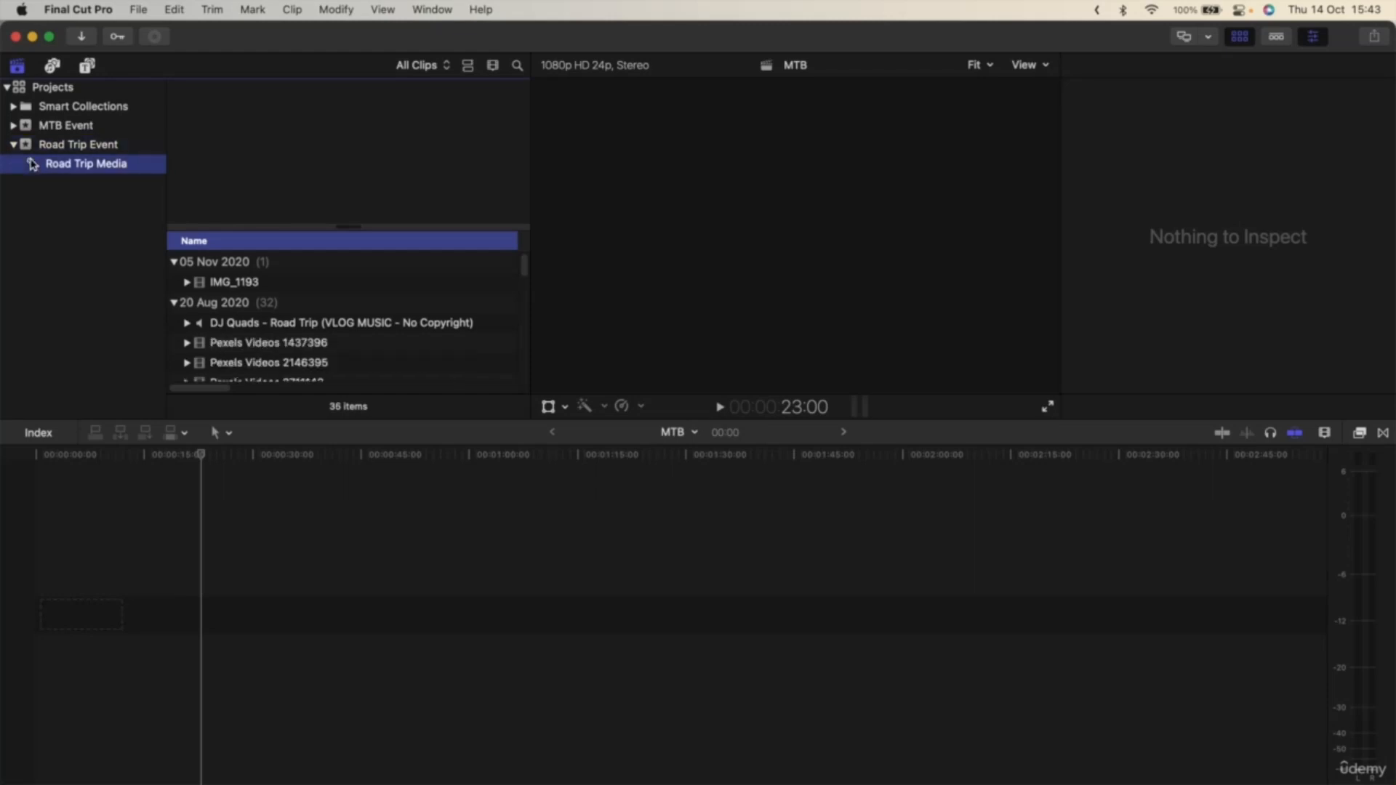
Review the project and imported clips listed in the Road Trip Event
left_click(64, 146)
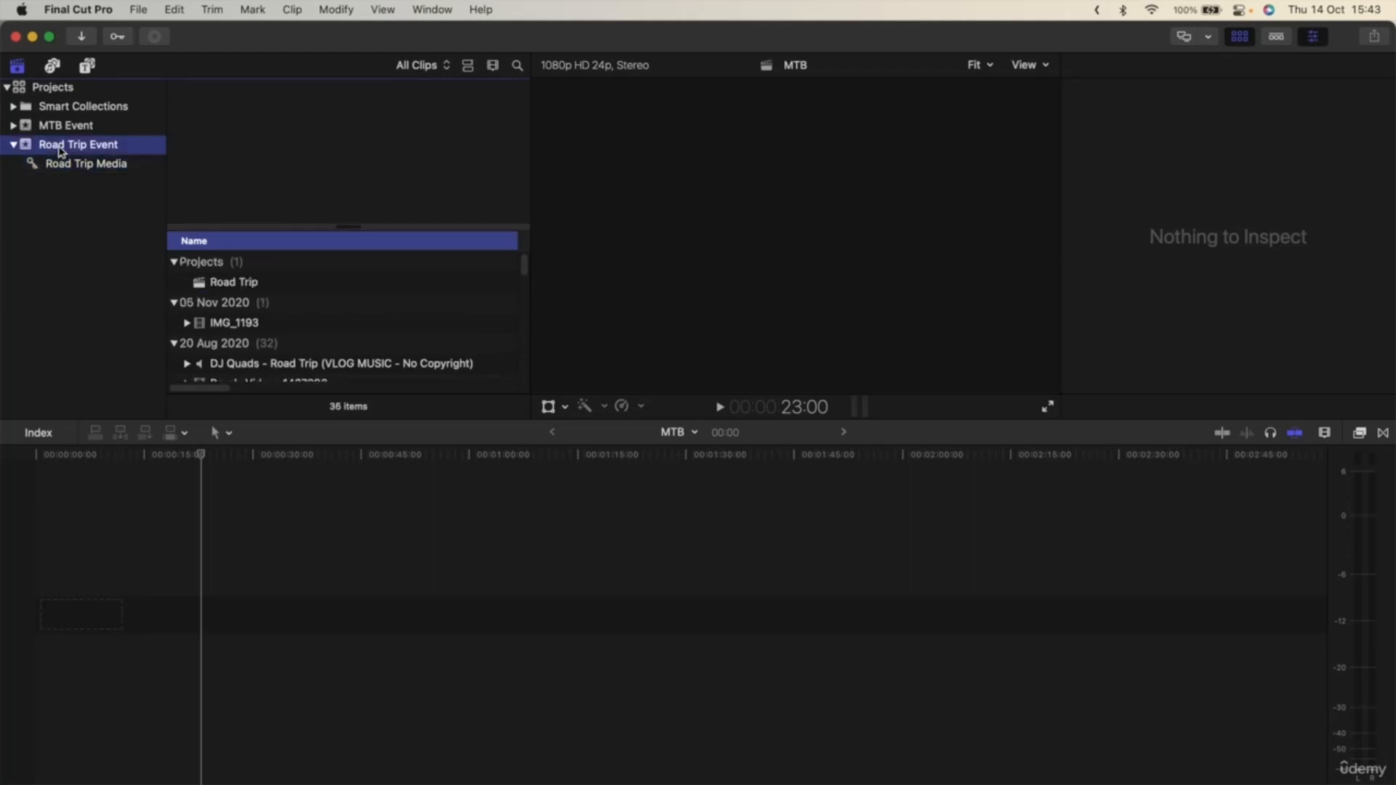
scroll(265, 348, "down", 3)
scroll(265, 348, "down", 10)
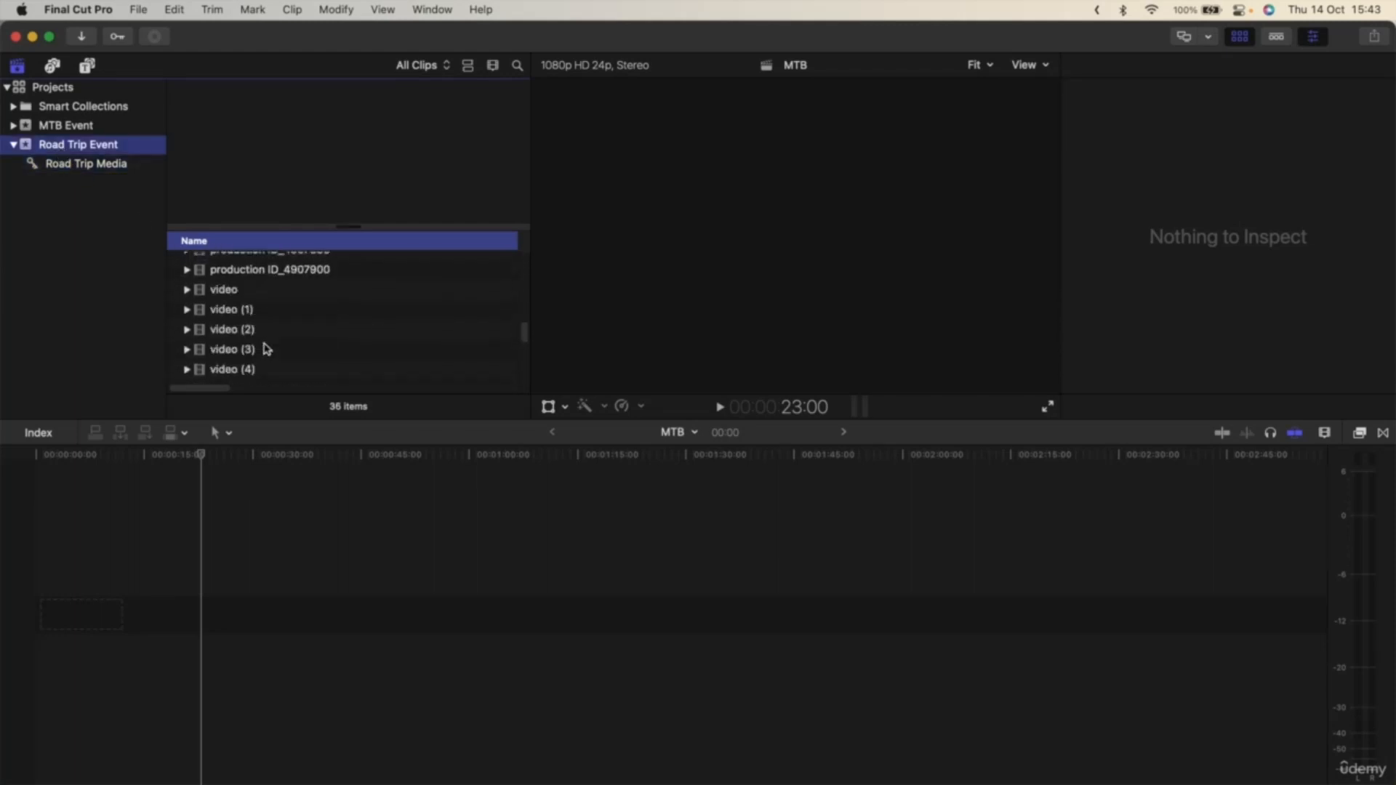
scroll(265, 350, "up", 15)
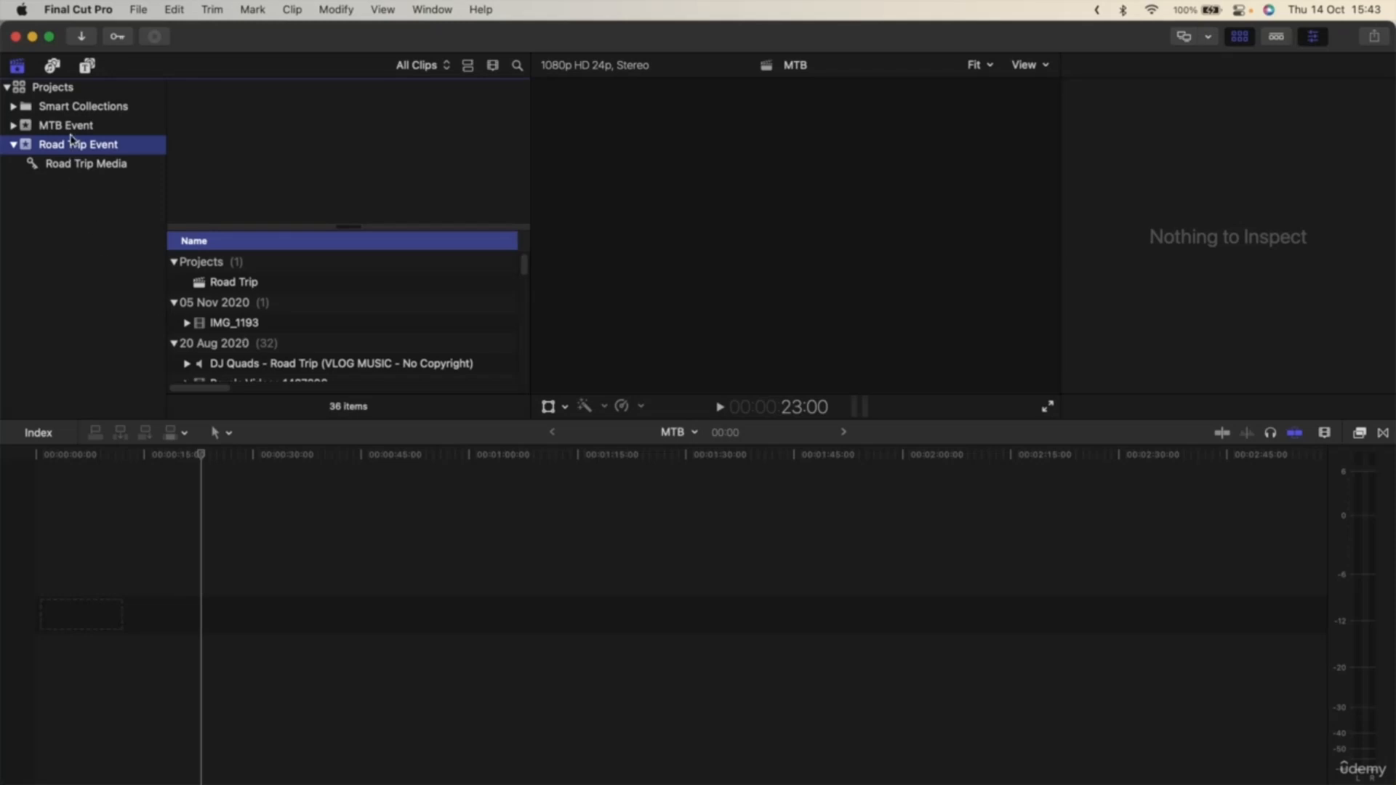
Import the MTB Media folder from FCP Course Projects in Finder into the MTB Event
left_click(73, 127)
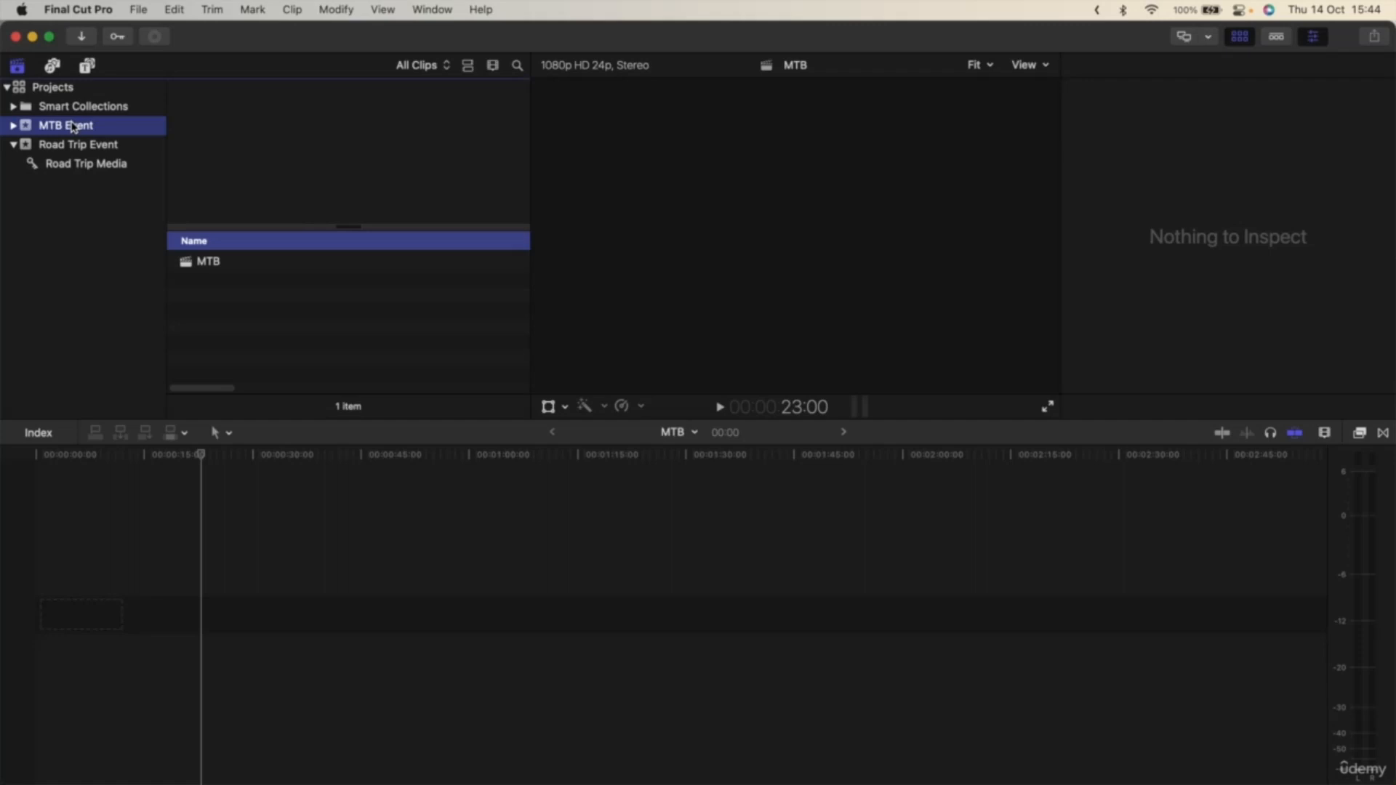
key("super+i")
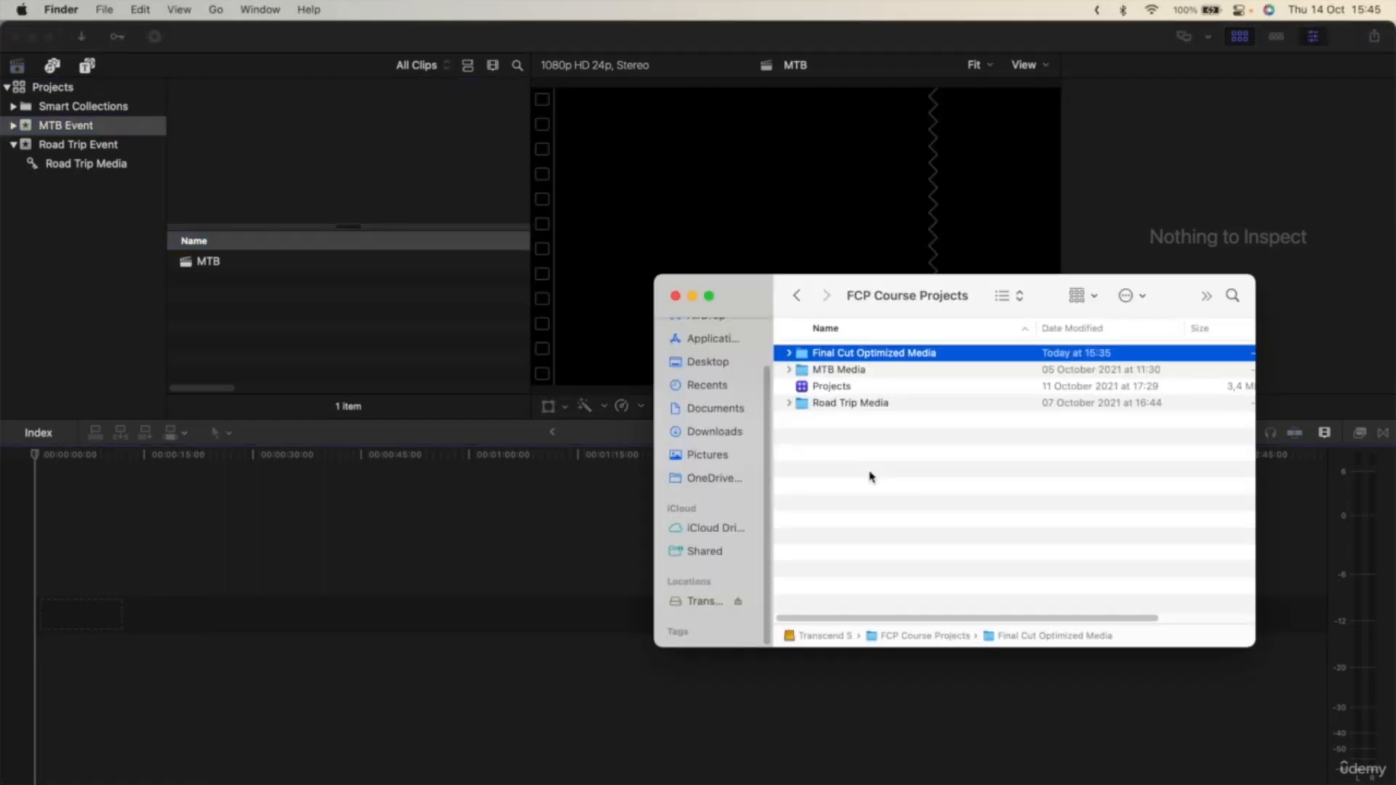
left_click(832, 369)
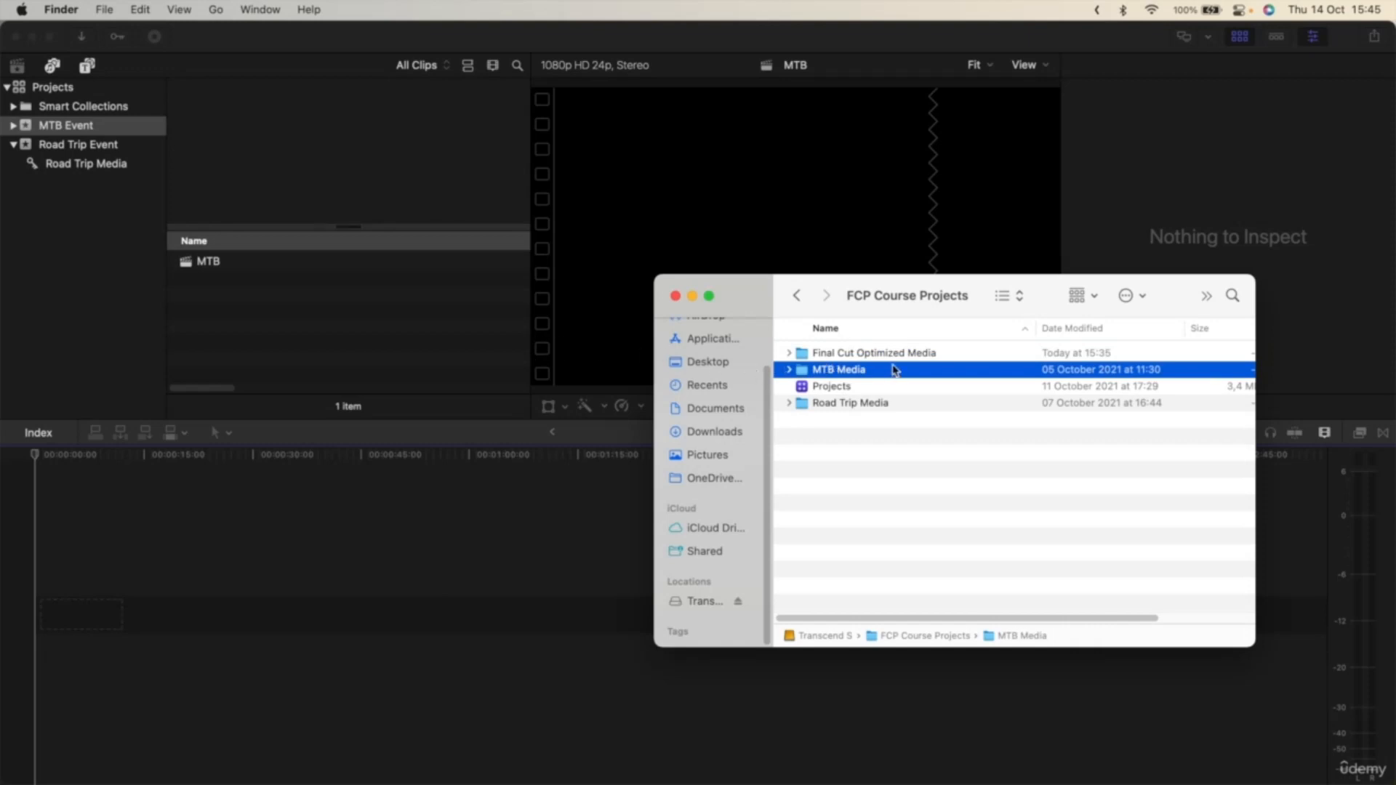
left_click_drag(889, 377, 360, 317)
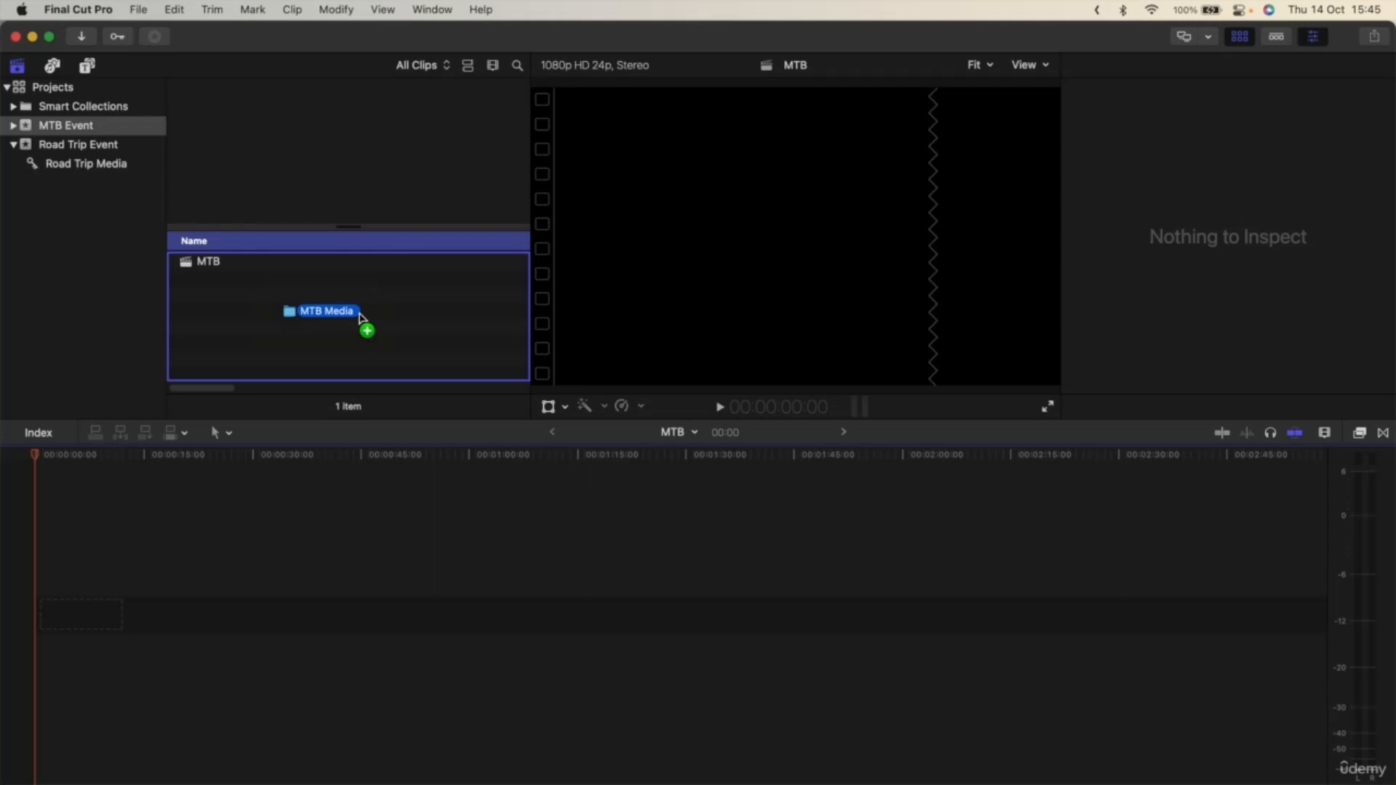
left_click_drag(361, 317, 356, 319)
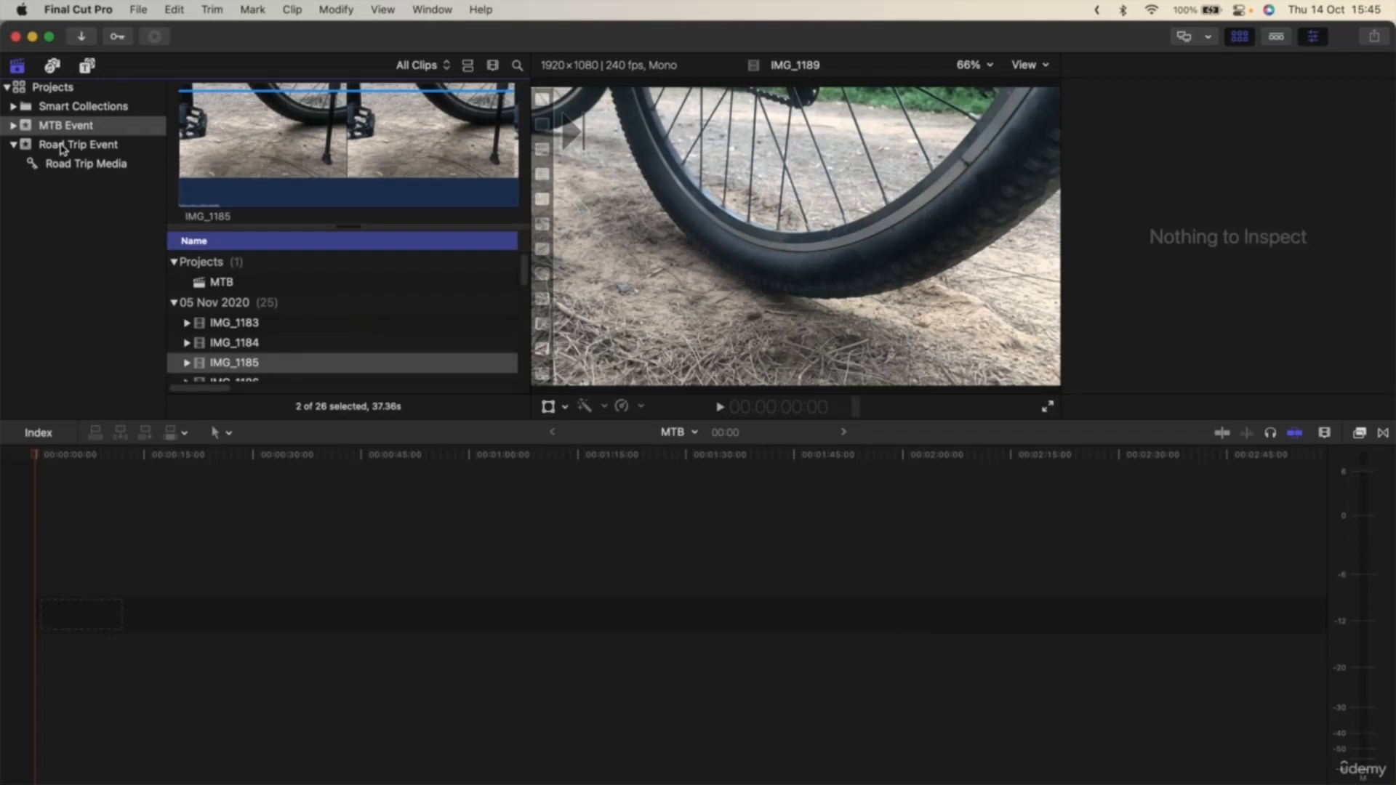
Compare the clips in the Road Trip Event and MTB Event, and expand the MTB Event to its keyword collection
left_click(62, 146)
scroll(397, 395, "down", 10)
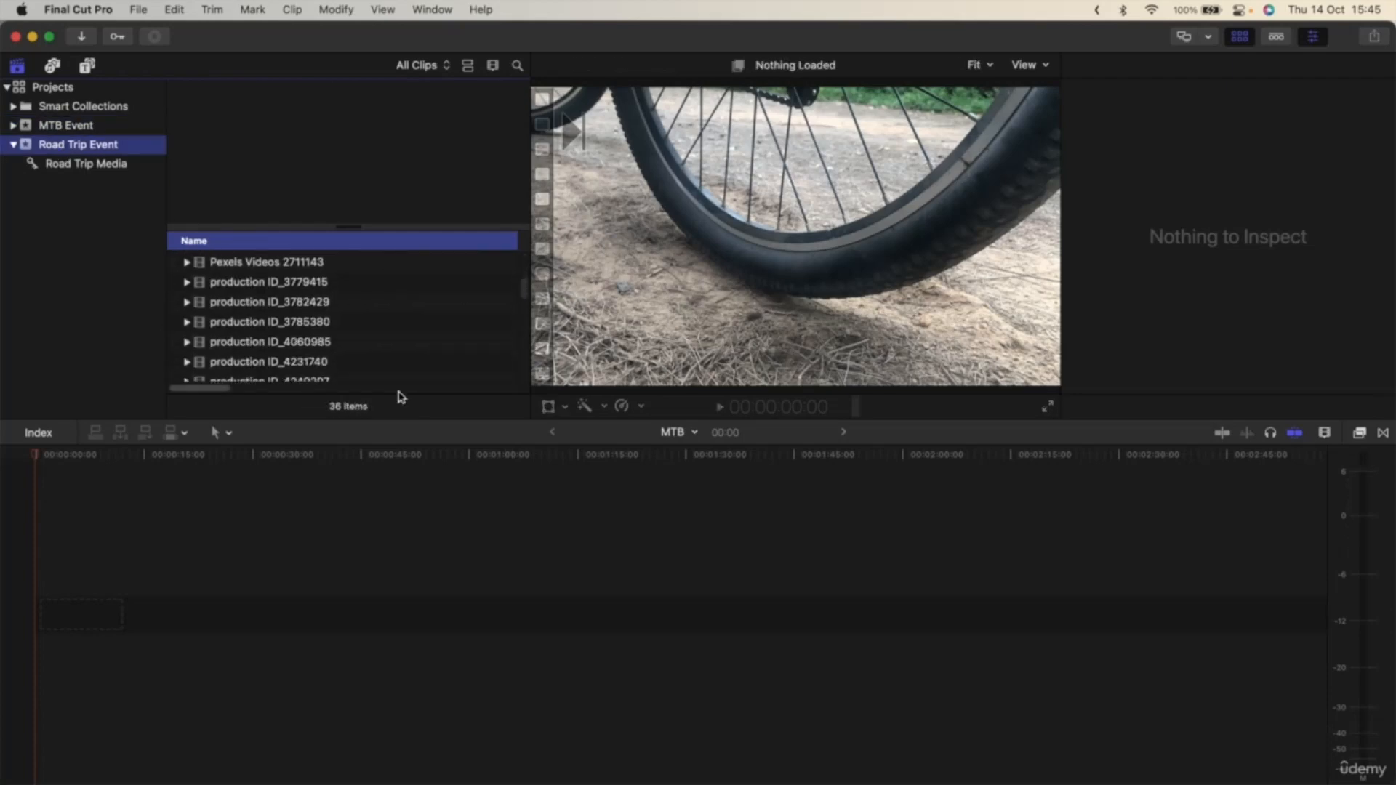
left_click(95, 128)
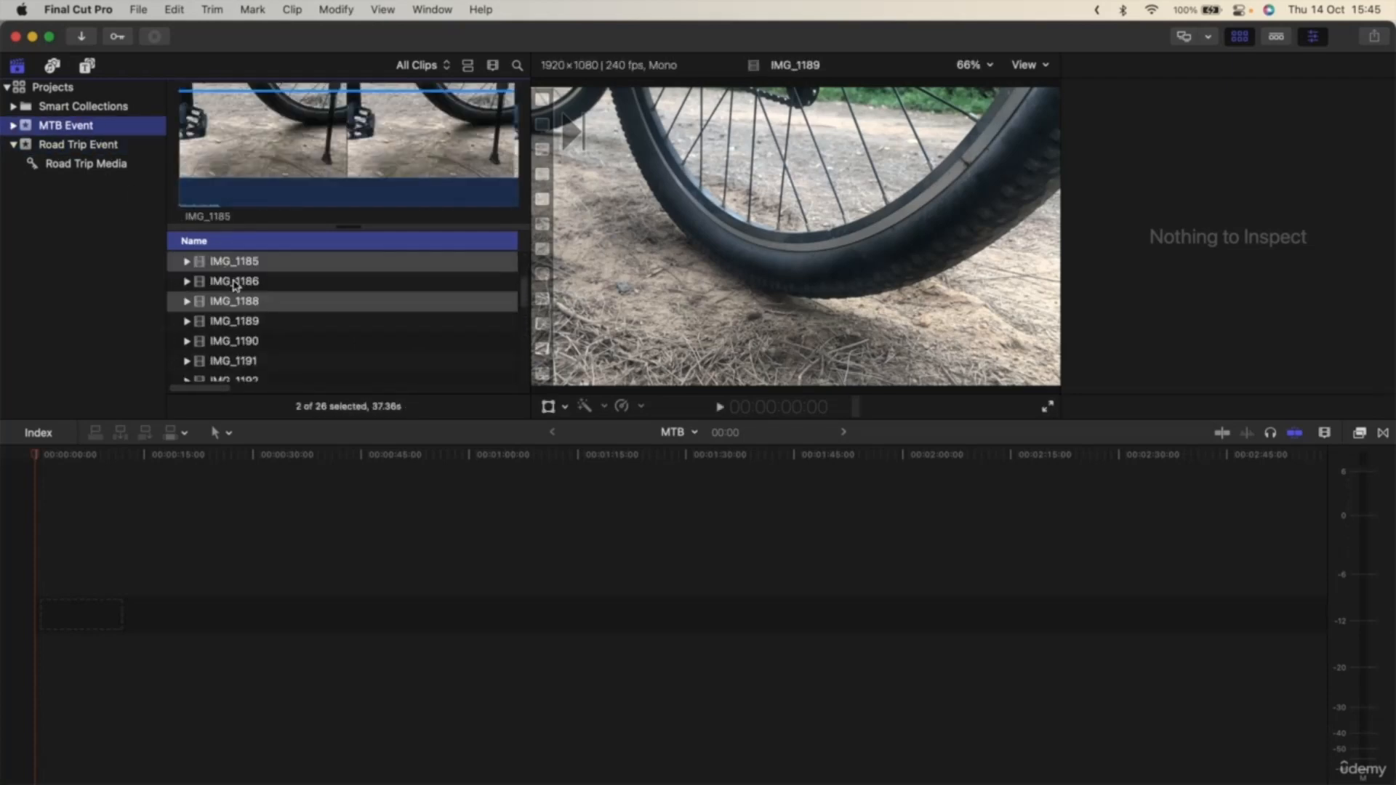
scroll(247, 302, "down", 3)
scroll(248, 302, "down", 4)
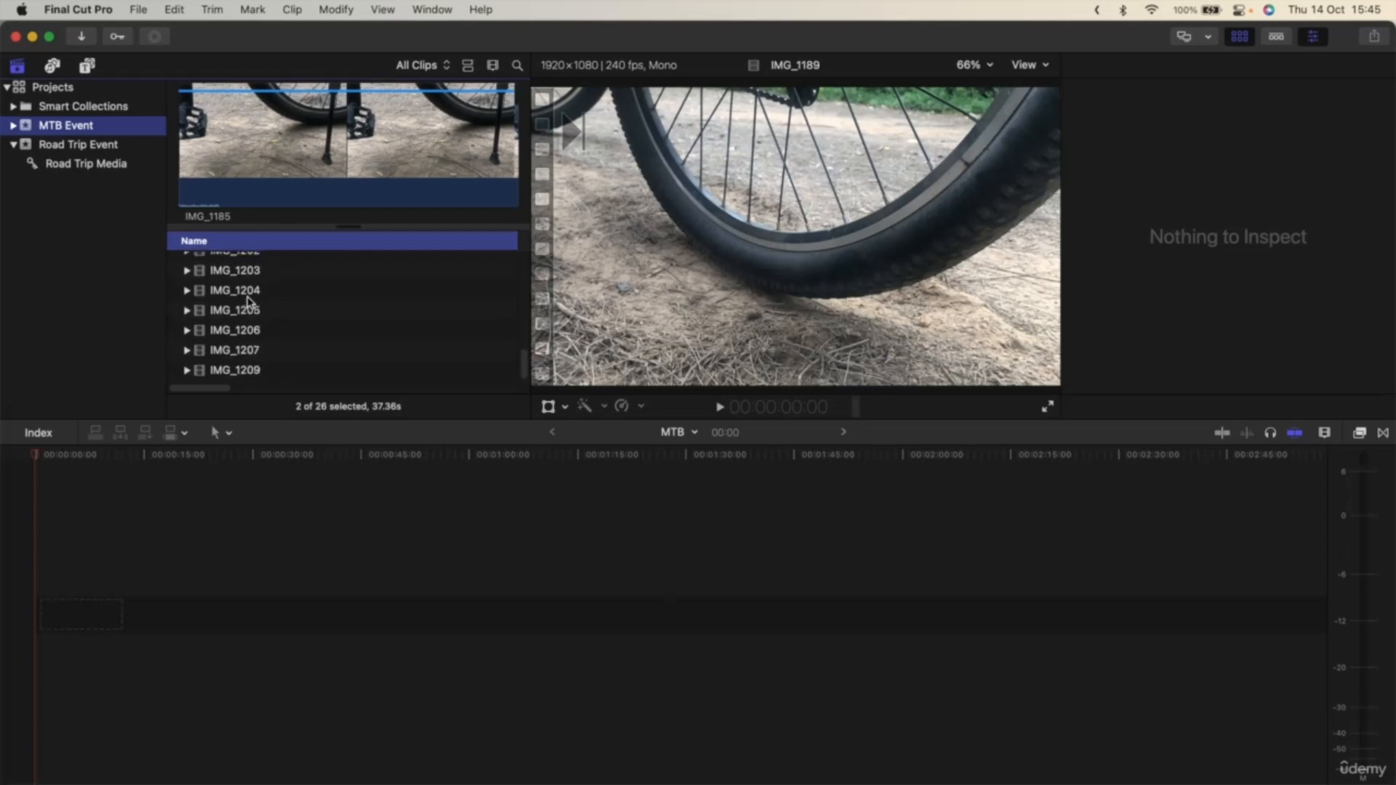
left_click(104, 146)
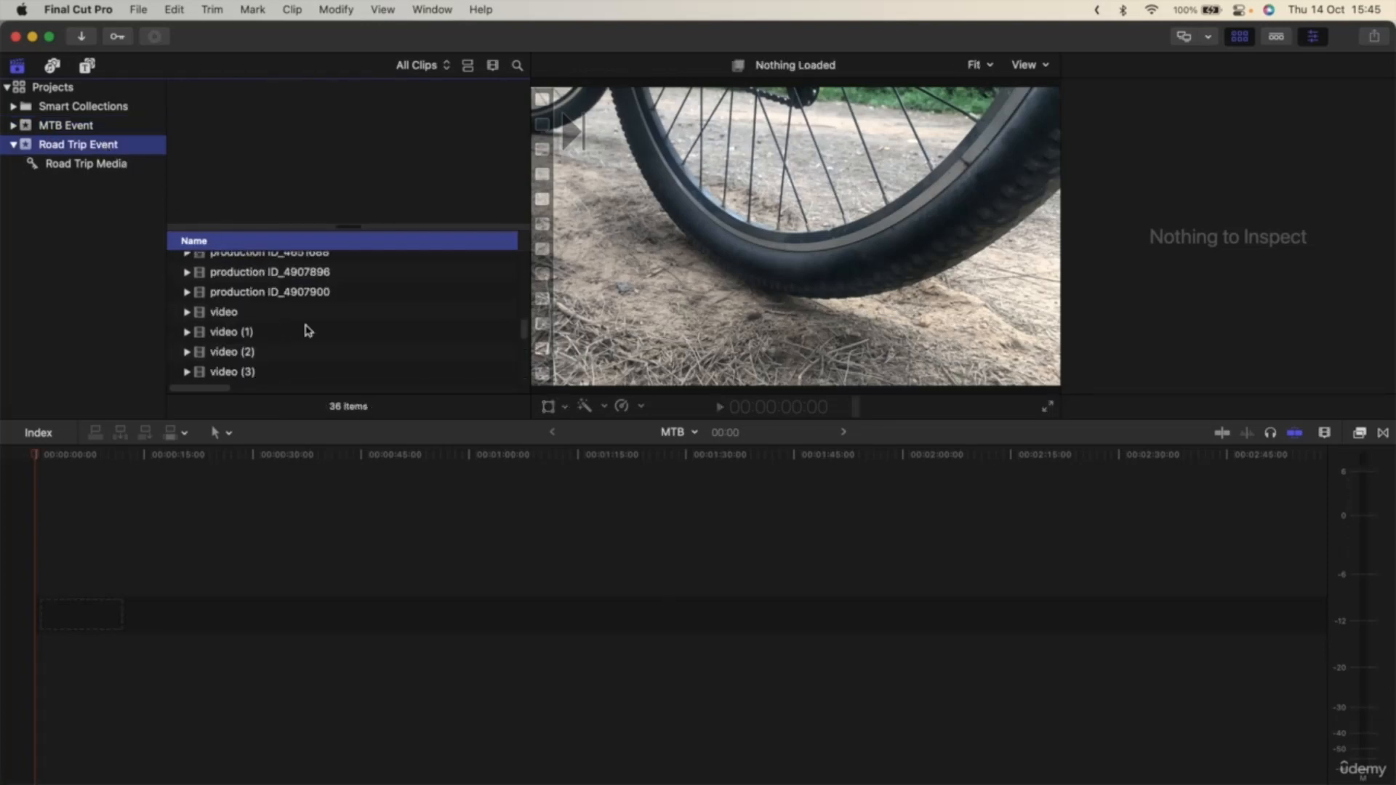
scroll(305, 328, "up", 10)
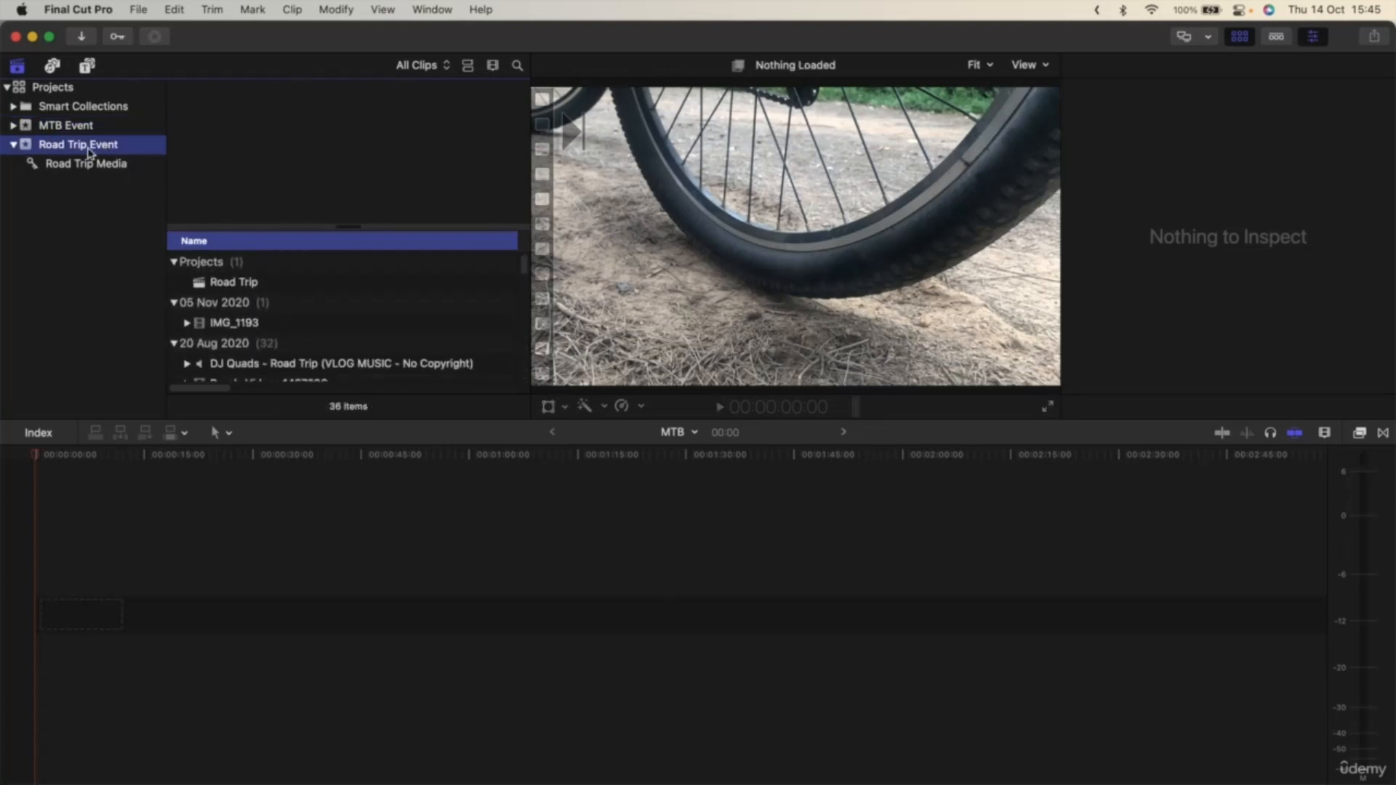
left_click(88, 125)
scroll(294, 317, "down", 5)
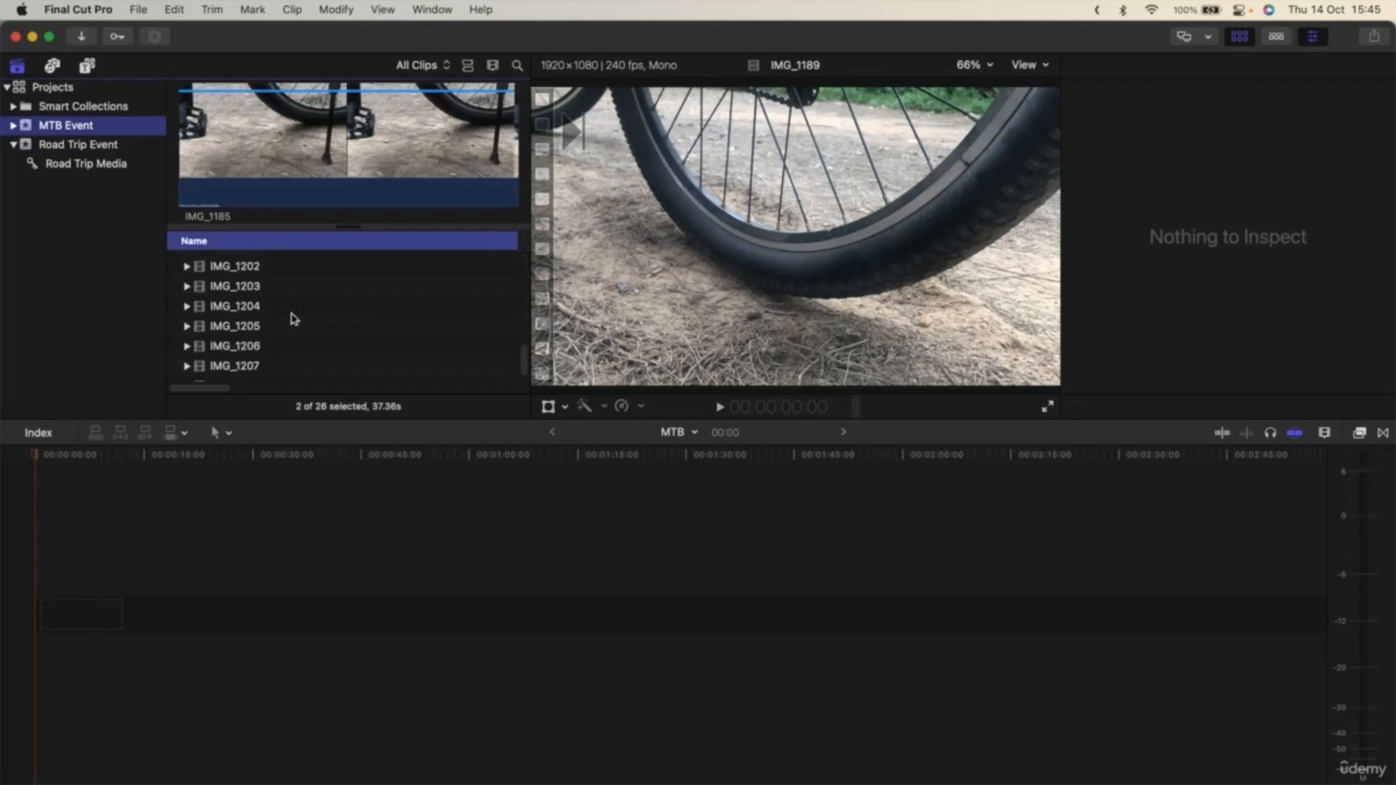
scroll(294, 317, "up", 6)
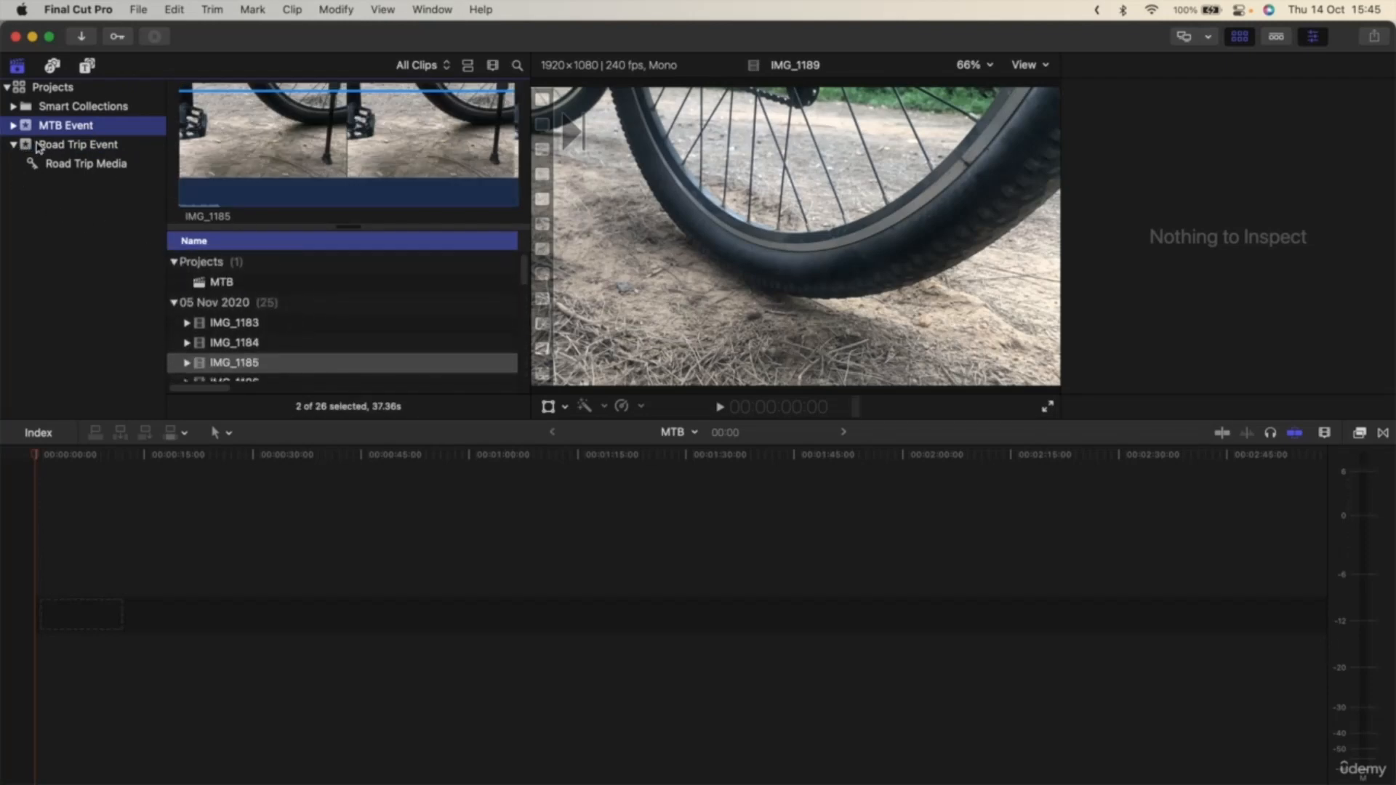
left_click(14, 127)
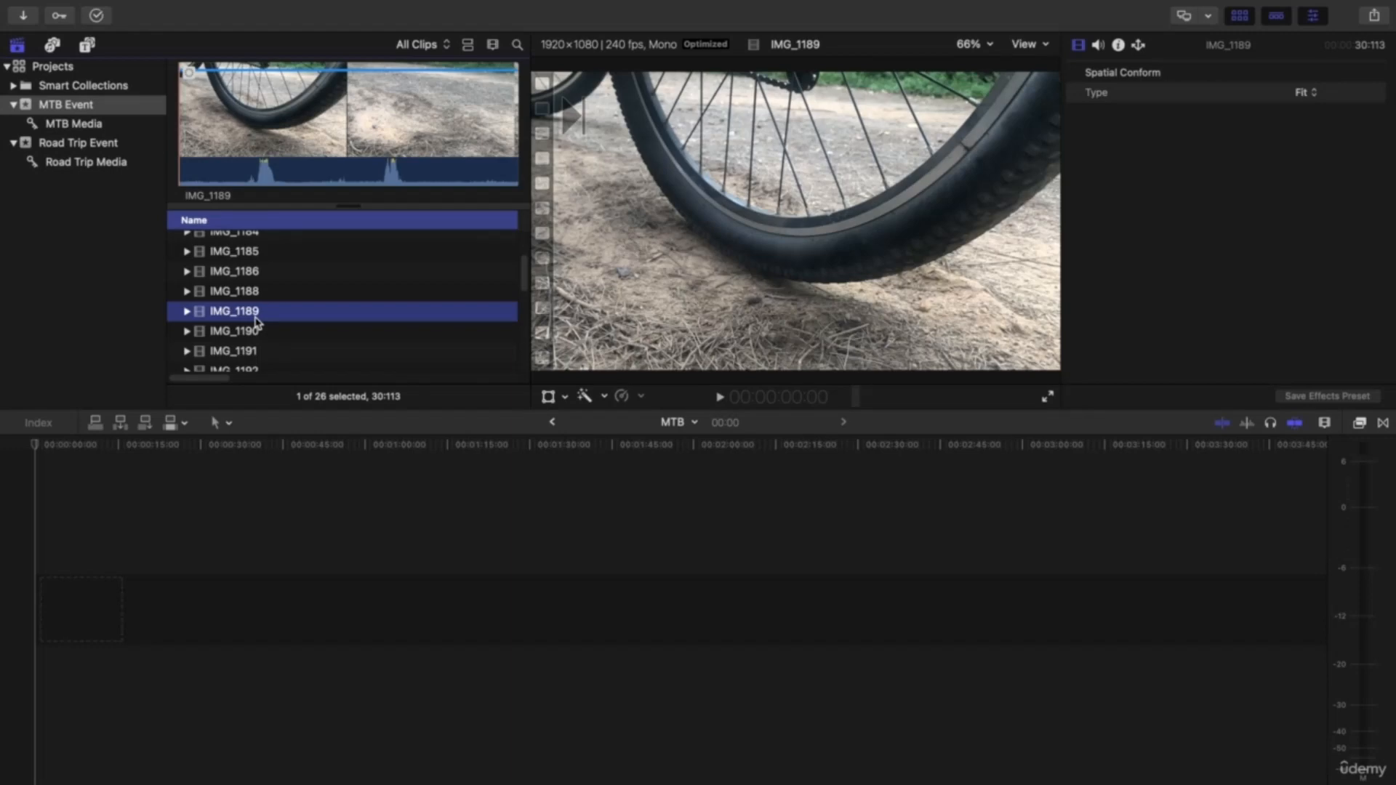
Open the Road Trip project and place clips production ID_3779415 and production ID_3782429 one after the other in its timeline
left_click(874, 485)
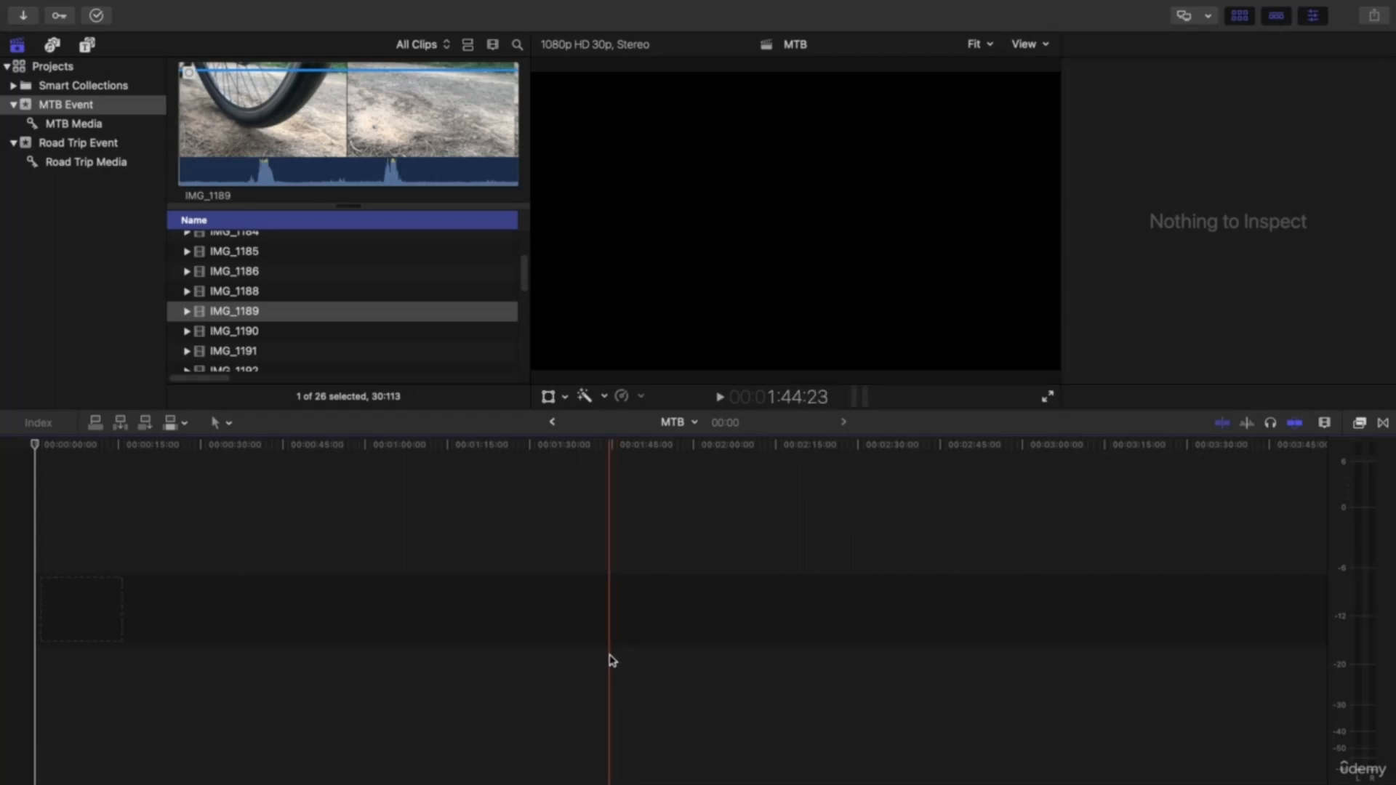
left_click(61, 141)
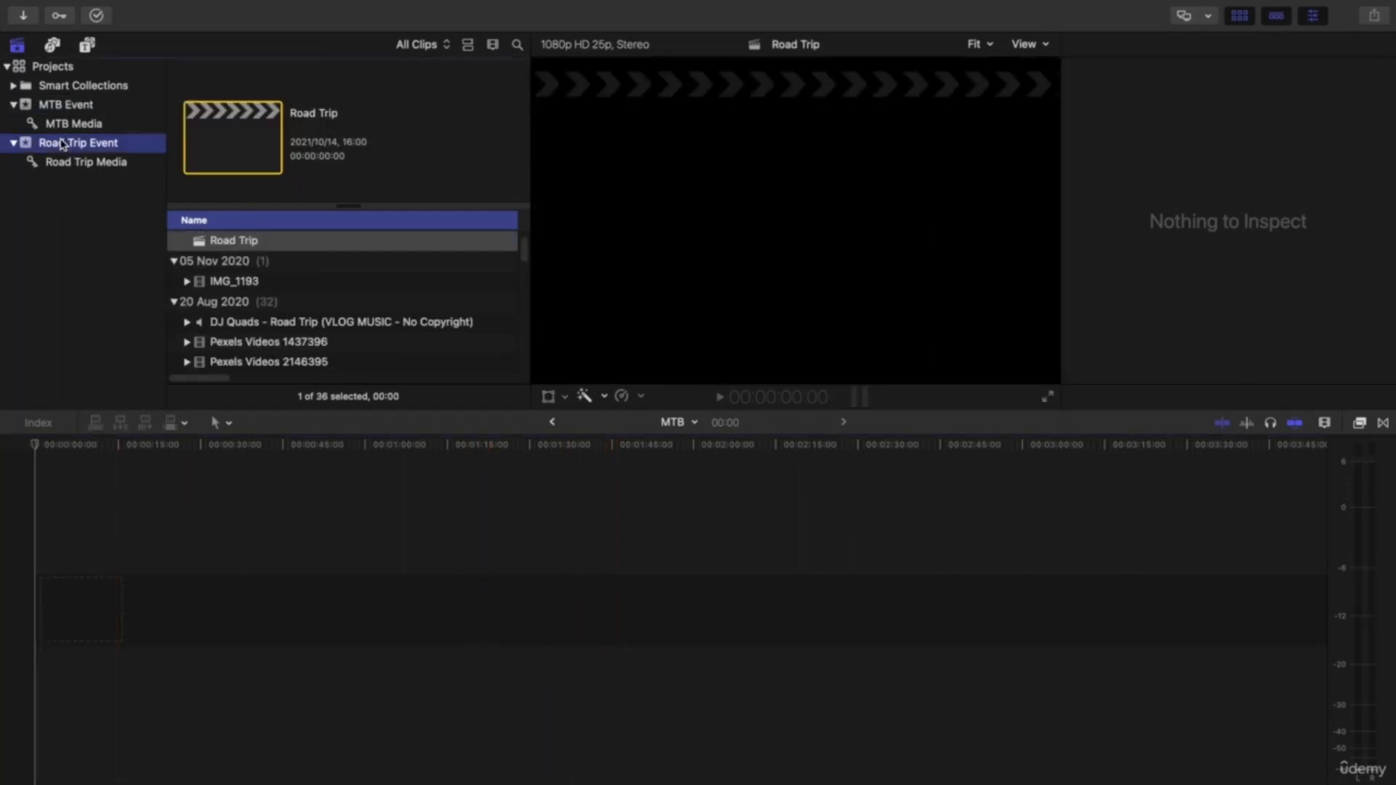
double_click(218, 244)
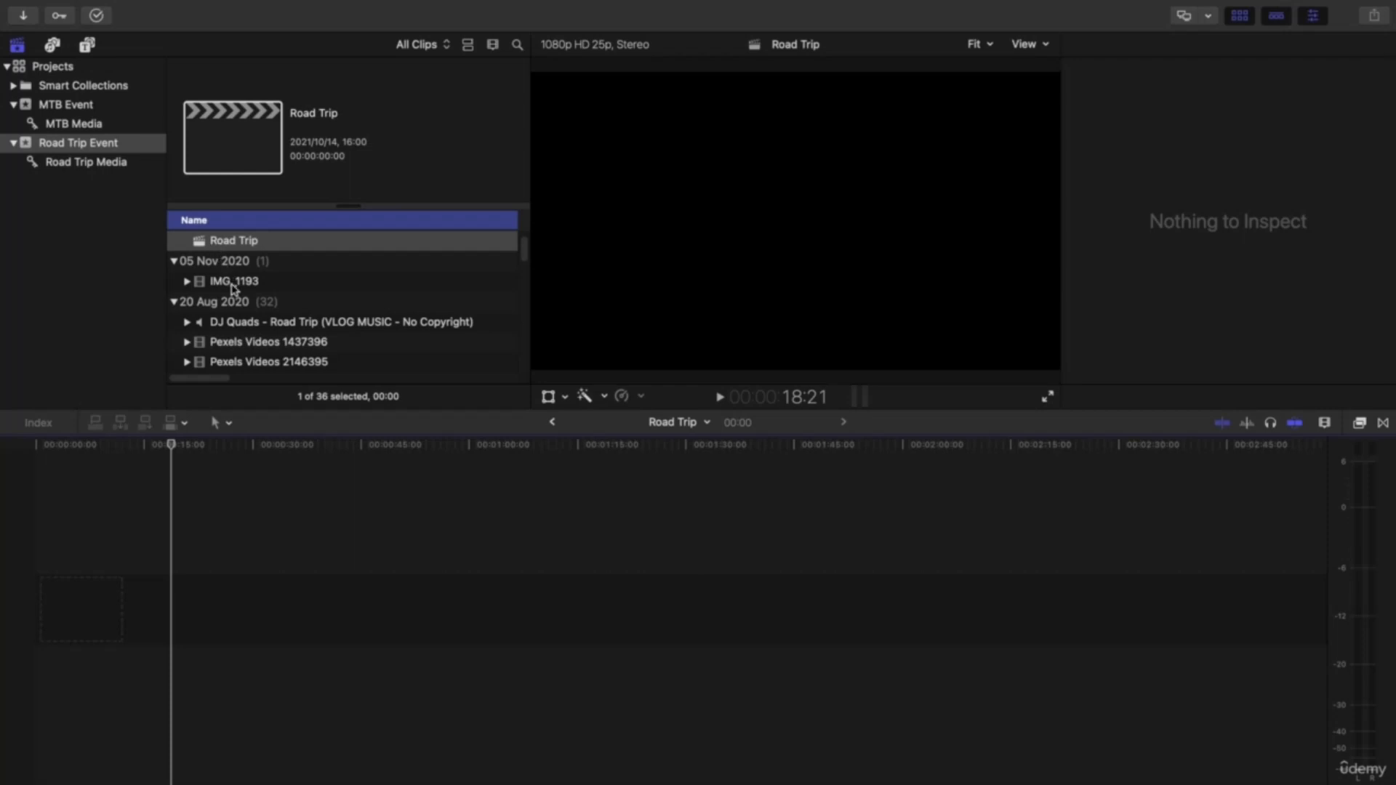
scroll(240, 309, "down", 3)
scroll(244, 311, "down", 1)
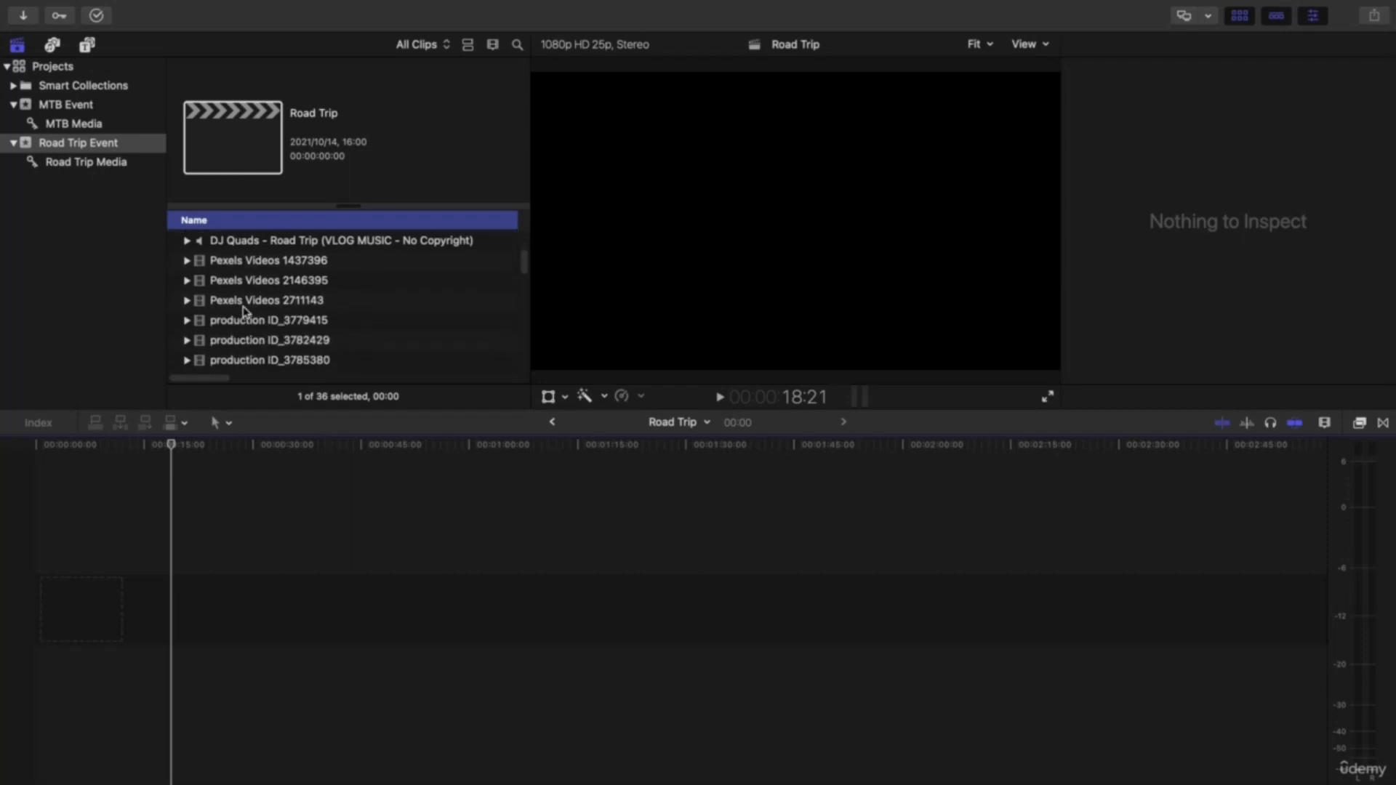
left_click(246, 324)
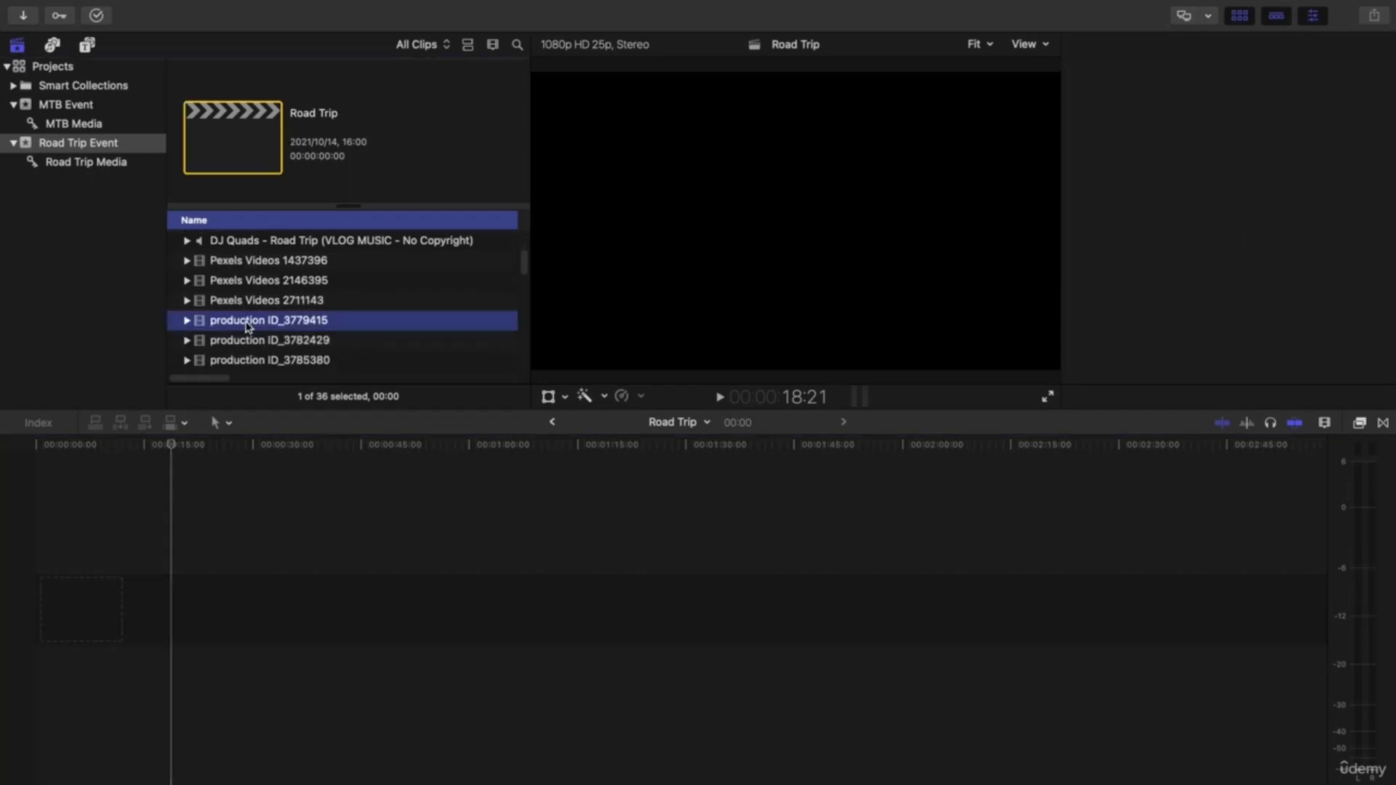
left_click_drag(247, 324, 118, 568)
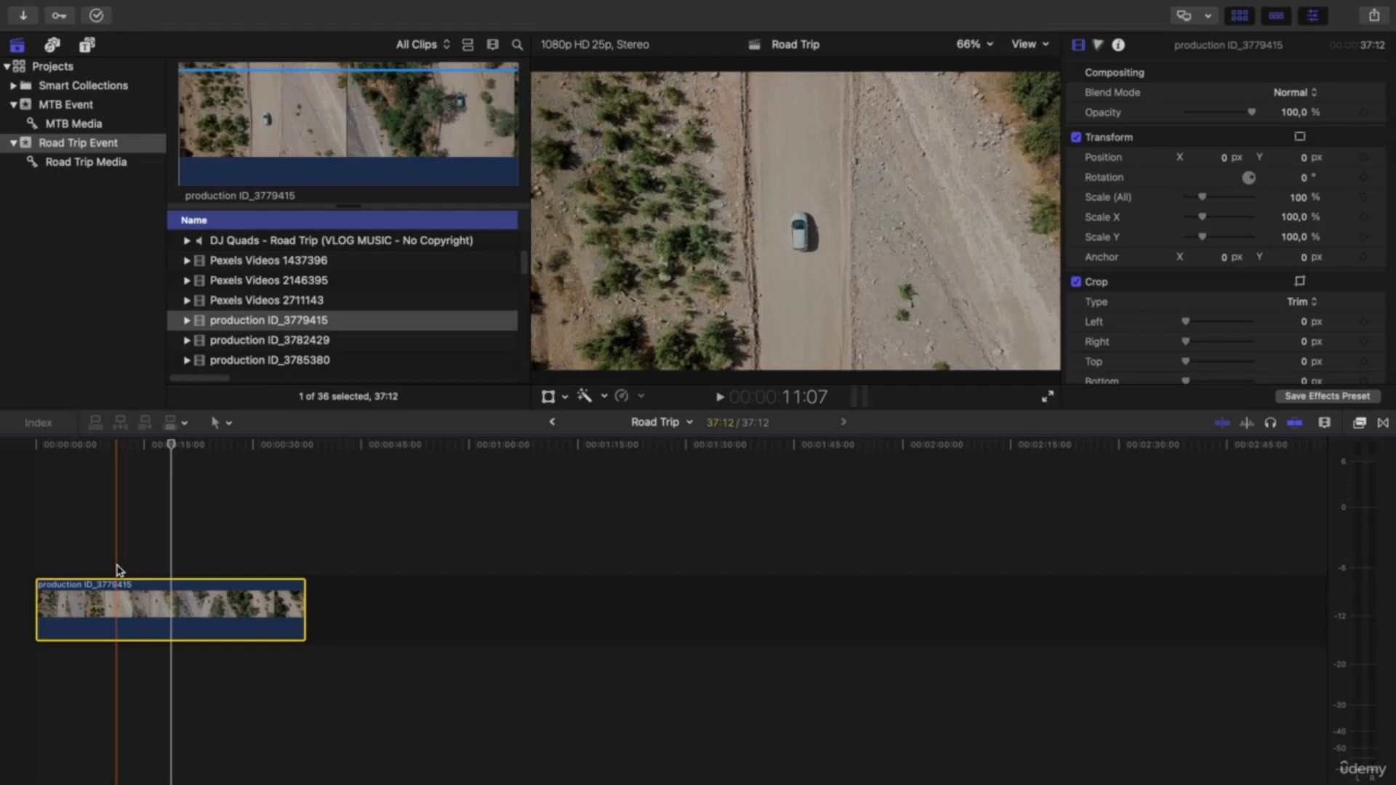
left_click_drag(238, 347, 421, 598)
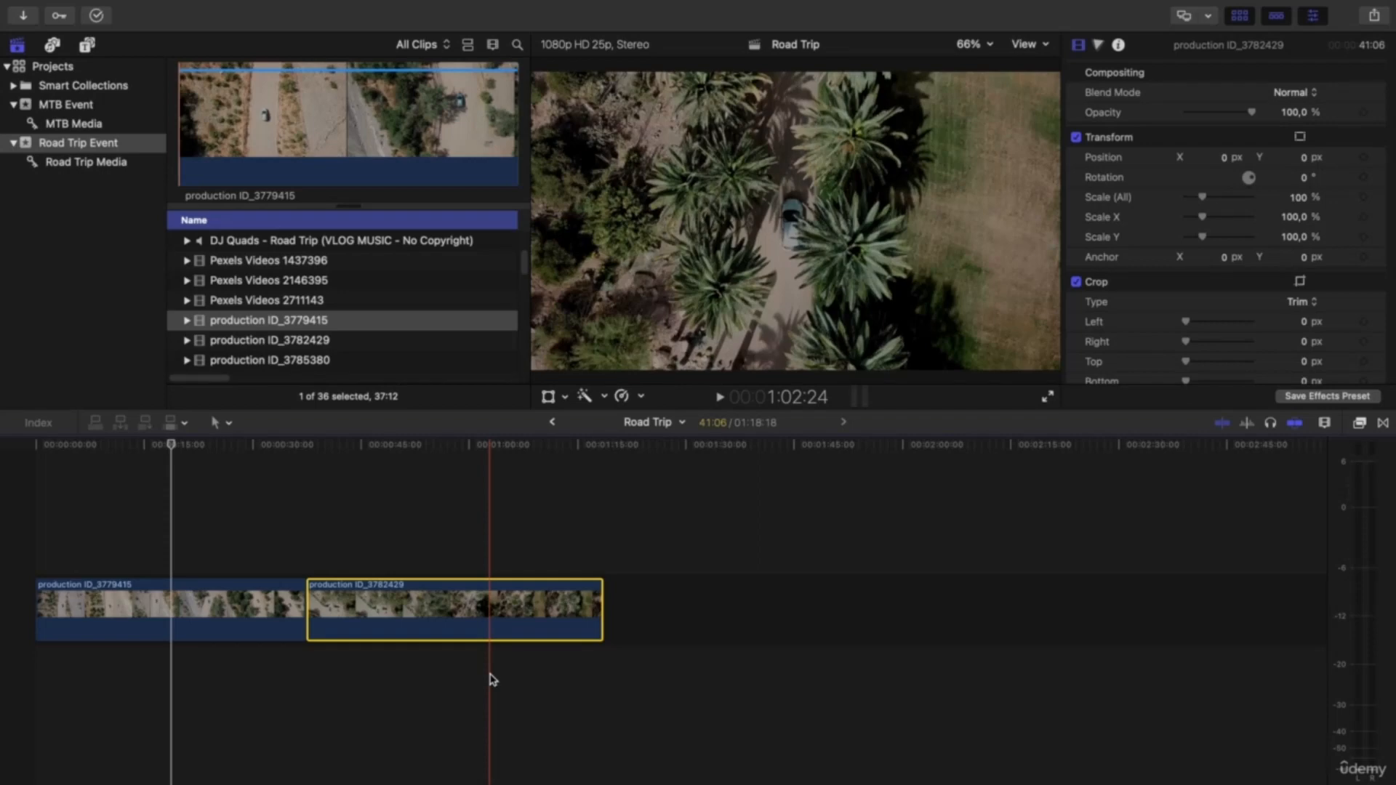
Open the MTB project from the MTB Event and add clip IMG_1183 to its timeline
left_click(65, 104)
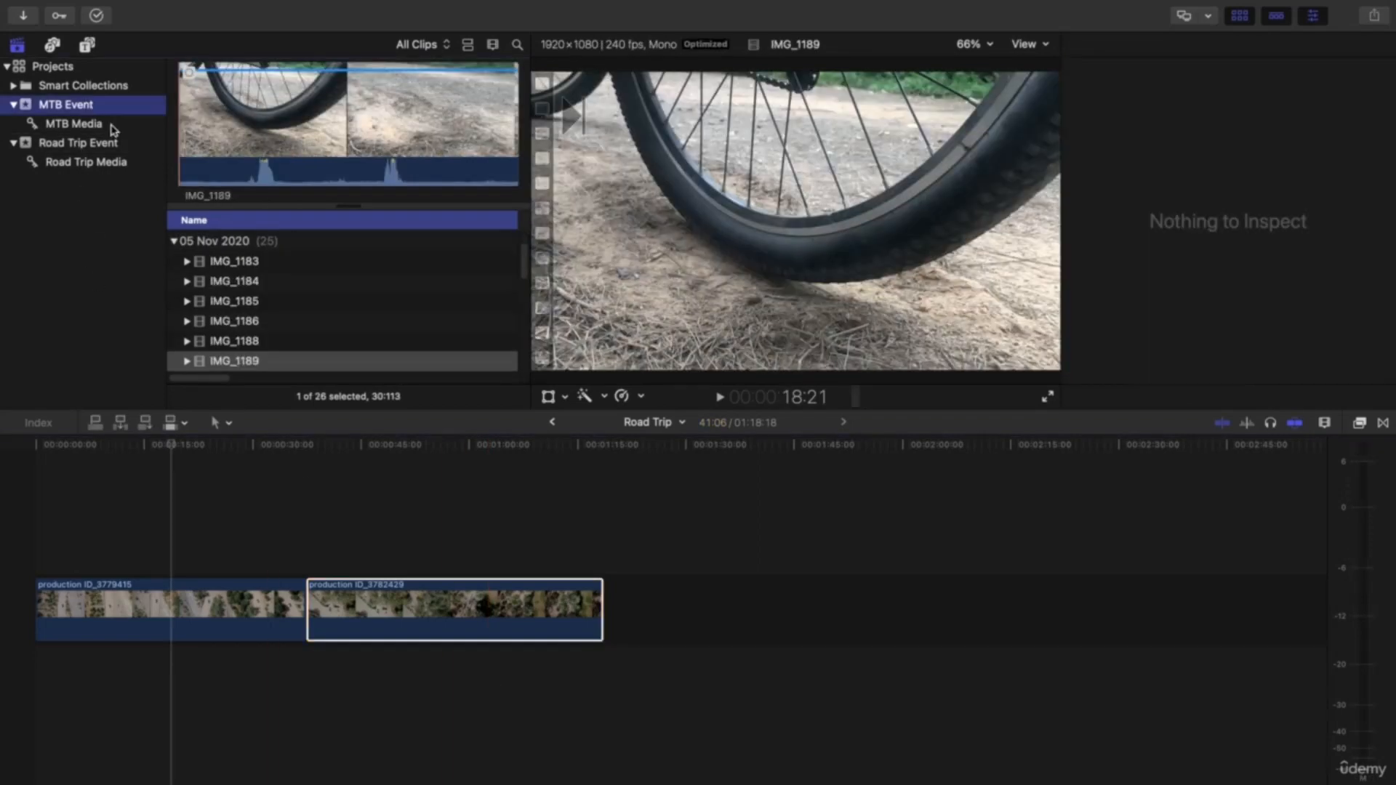
scroll(233, 255, "up", 2)
double_click(232, 260)
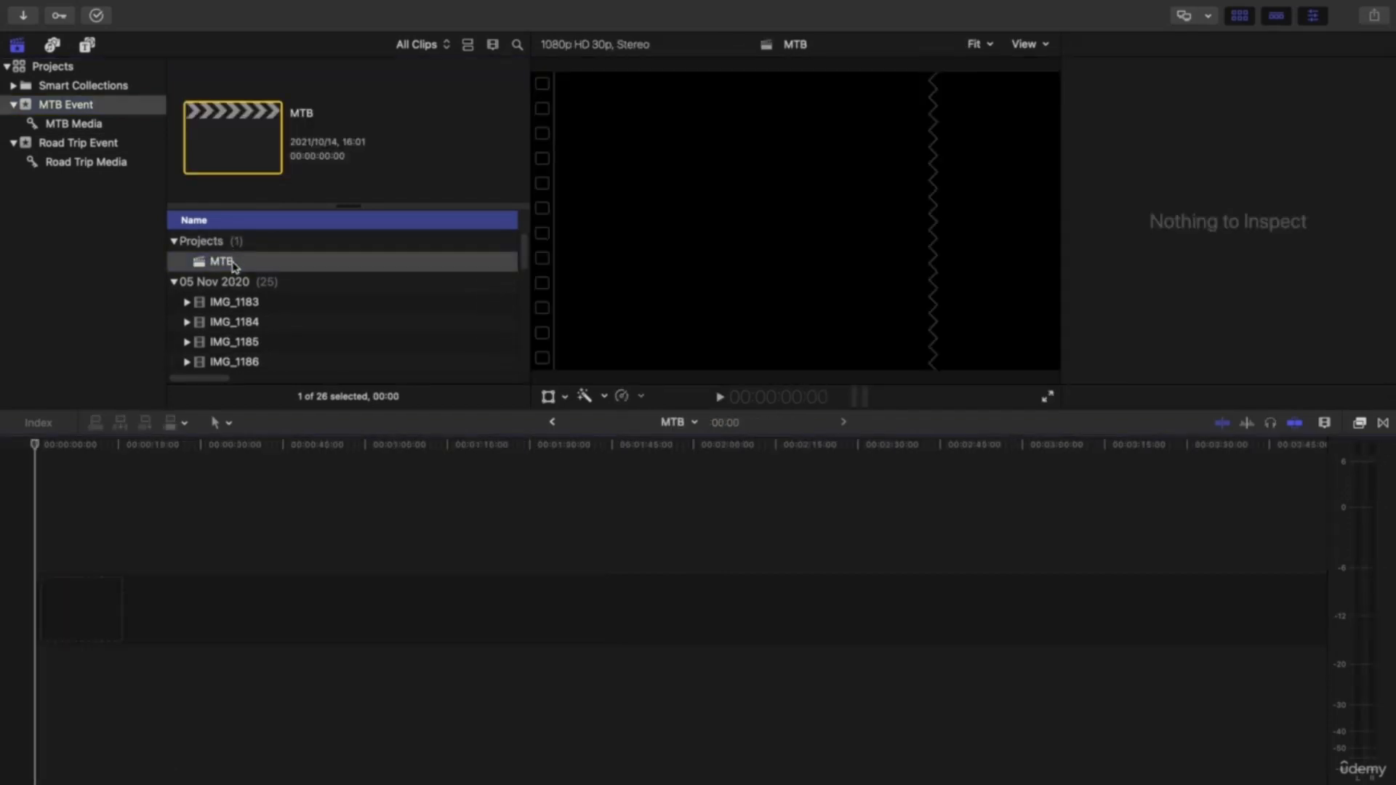
left_click_drag(239, 314, 218, 577)
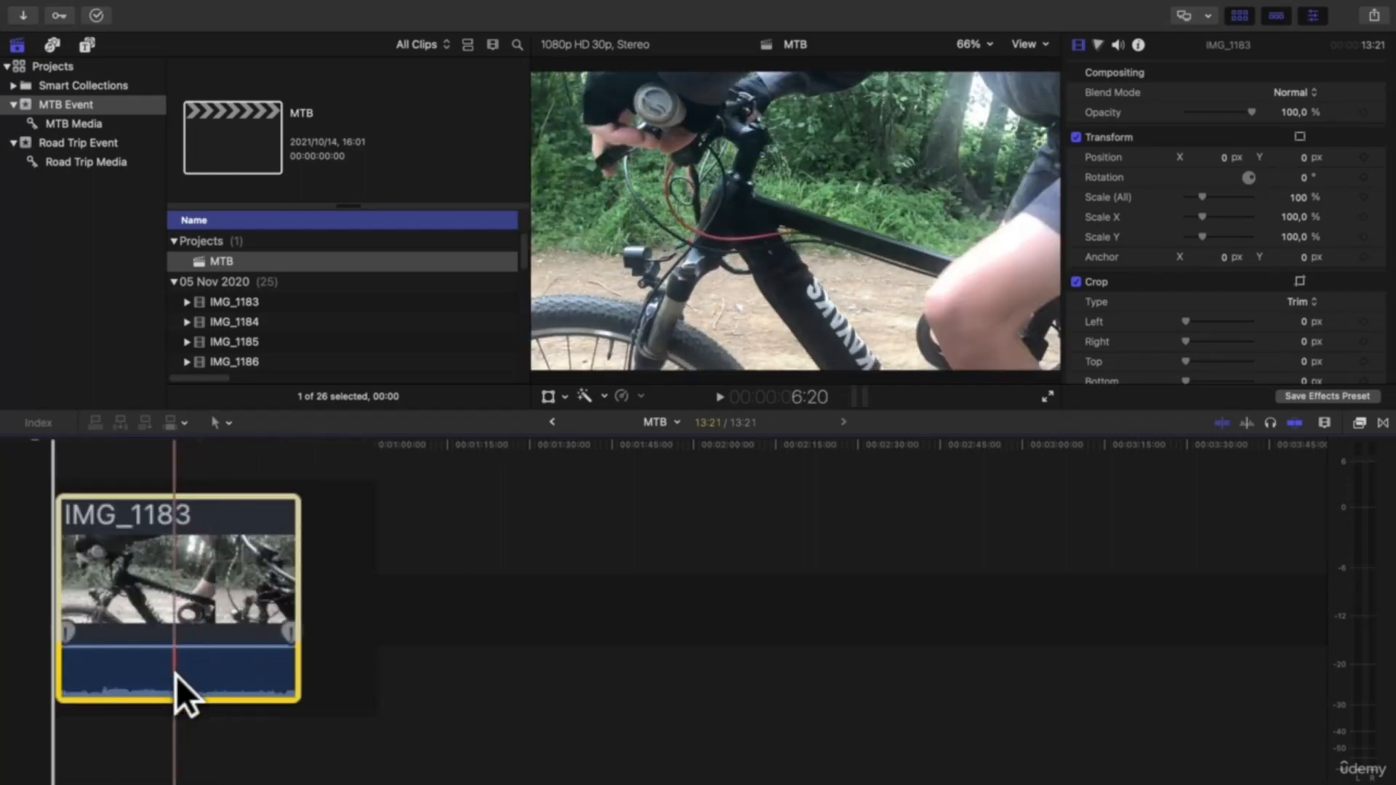
key("super+plus")
key("super+plus")
scroll(78, 640, "left", 3)
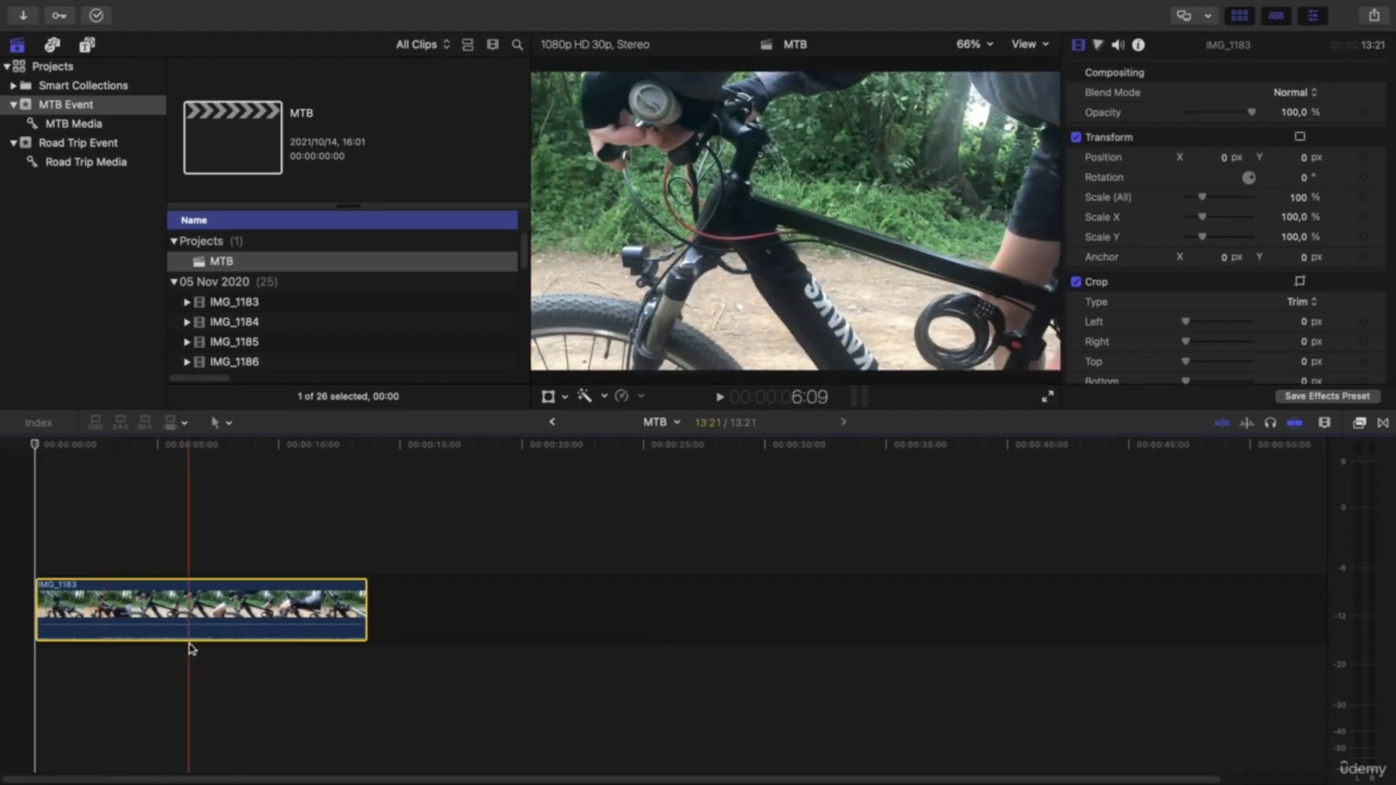
Return to the Road Trip project's timeline and skim over the clip production ID_3779415
left_click(552, 422)
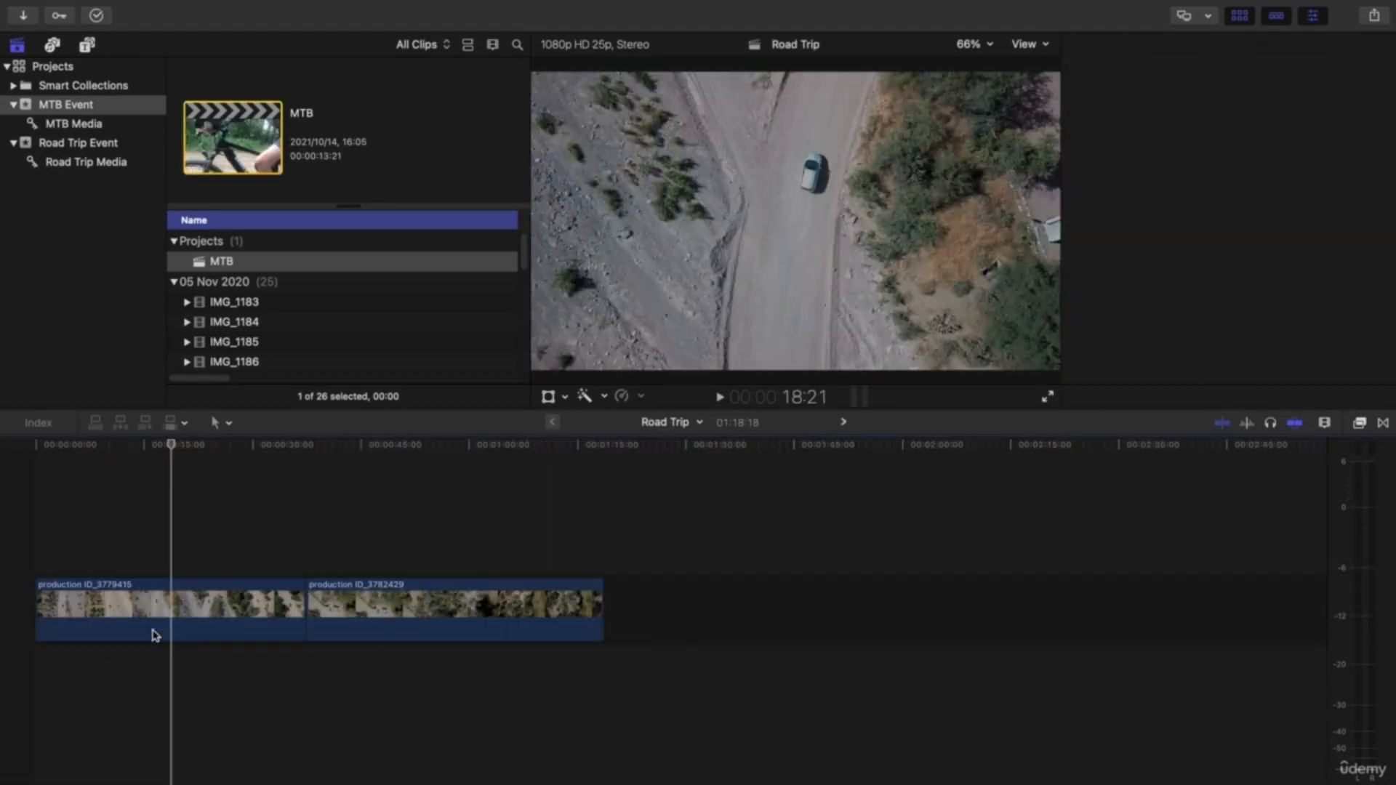
key("super+equal")
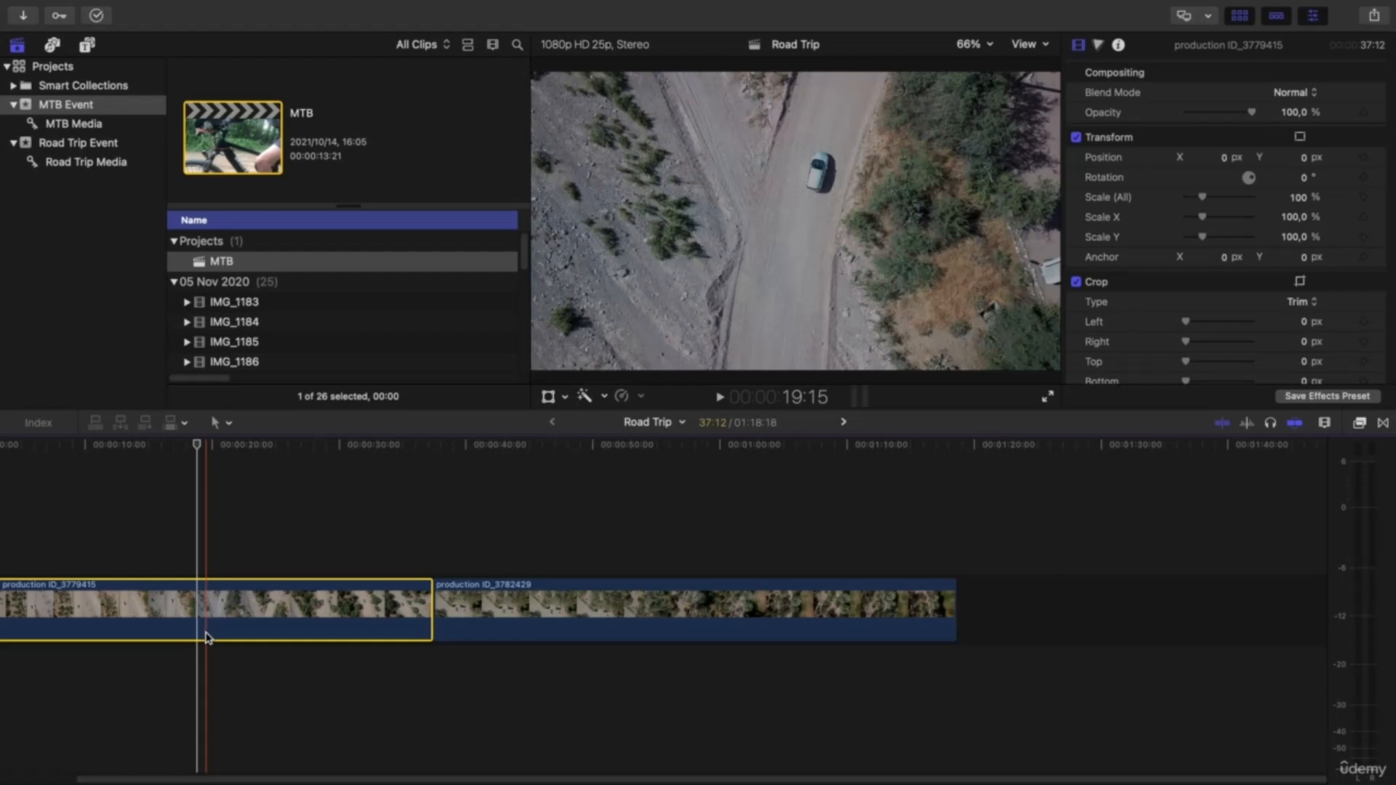
key("s")
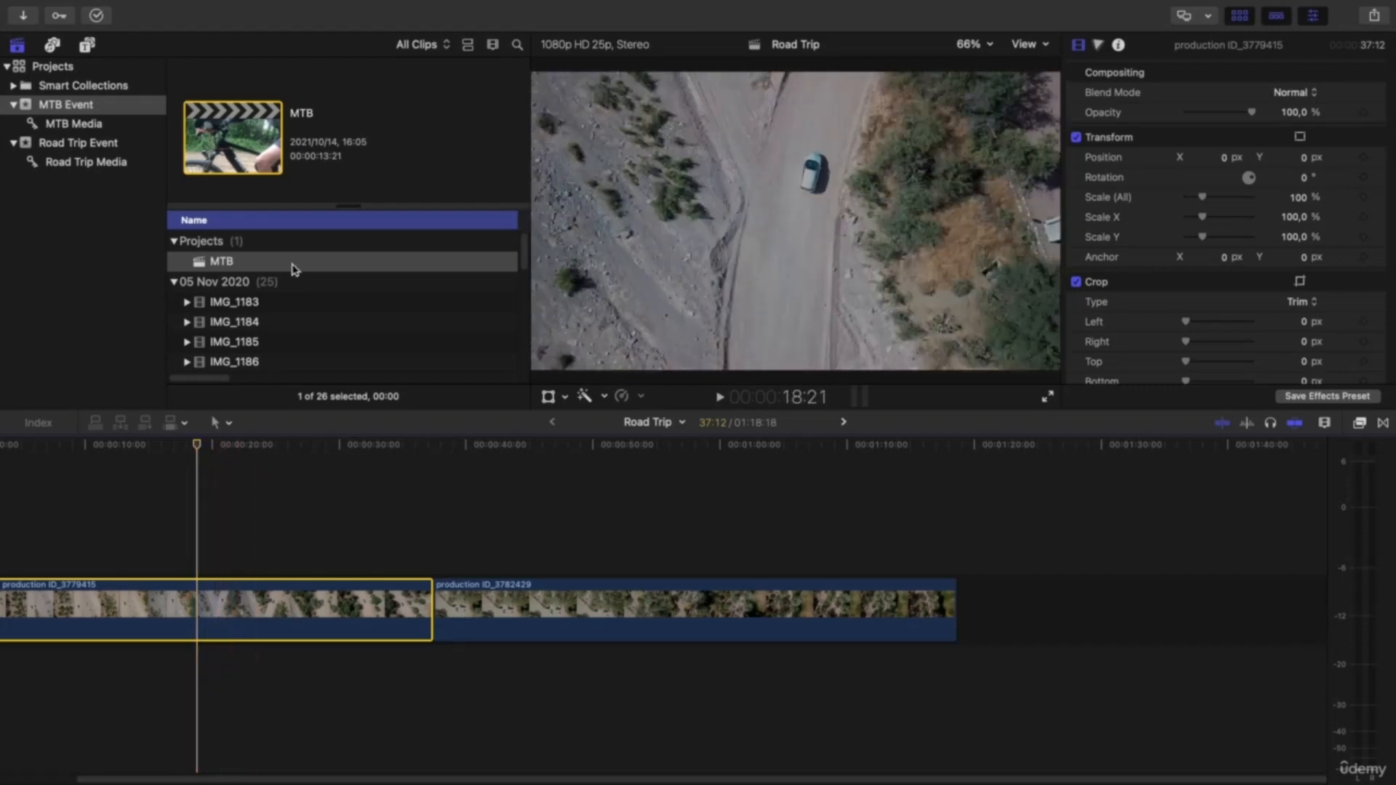
Preview clip IMG_1189 from the MTB Event and clip production ID_3785380 from the Road Trip Media collection by skimming them in the browser
scroll(297, 289, "down", 3)
scroll(297, 289, "down", 1)
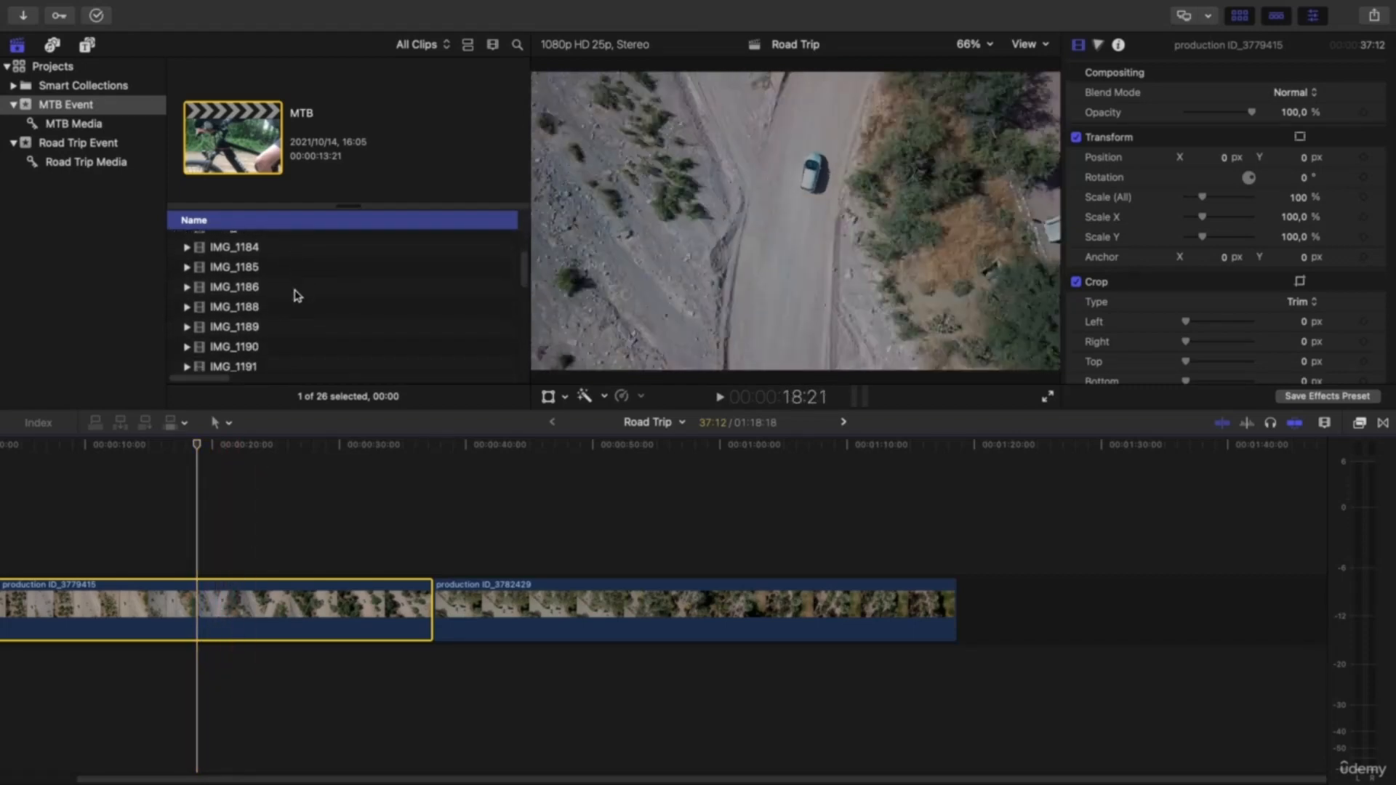
left_click(284, 329)
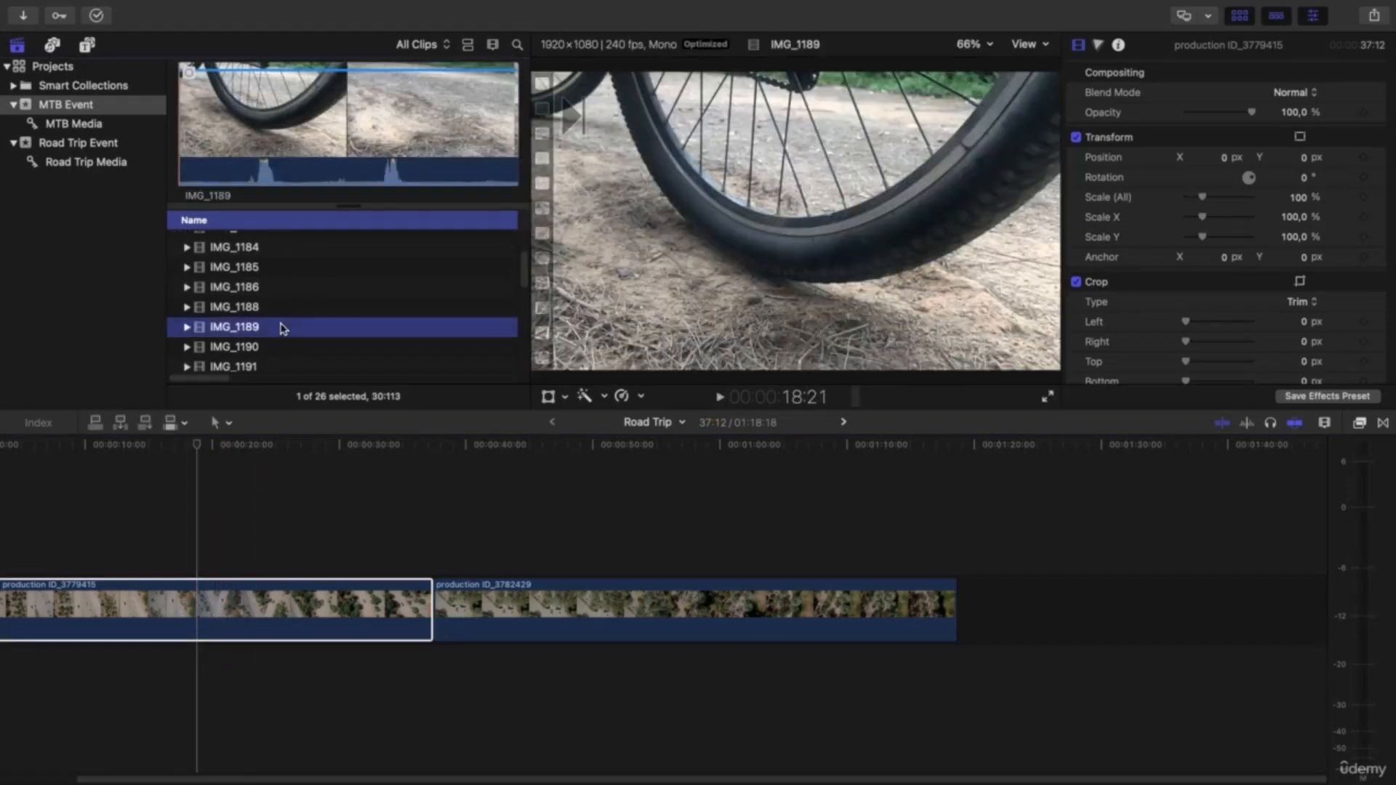
left_click(210, 138)
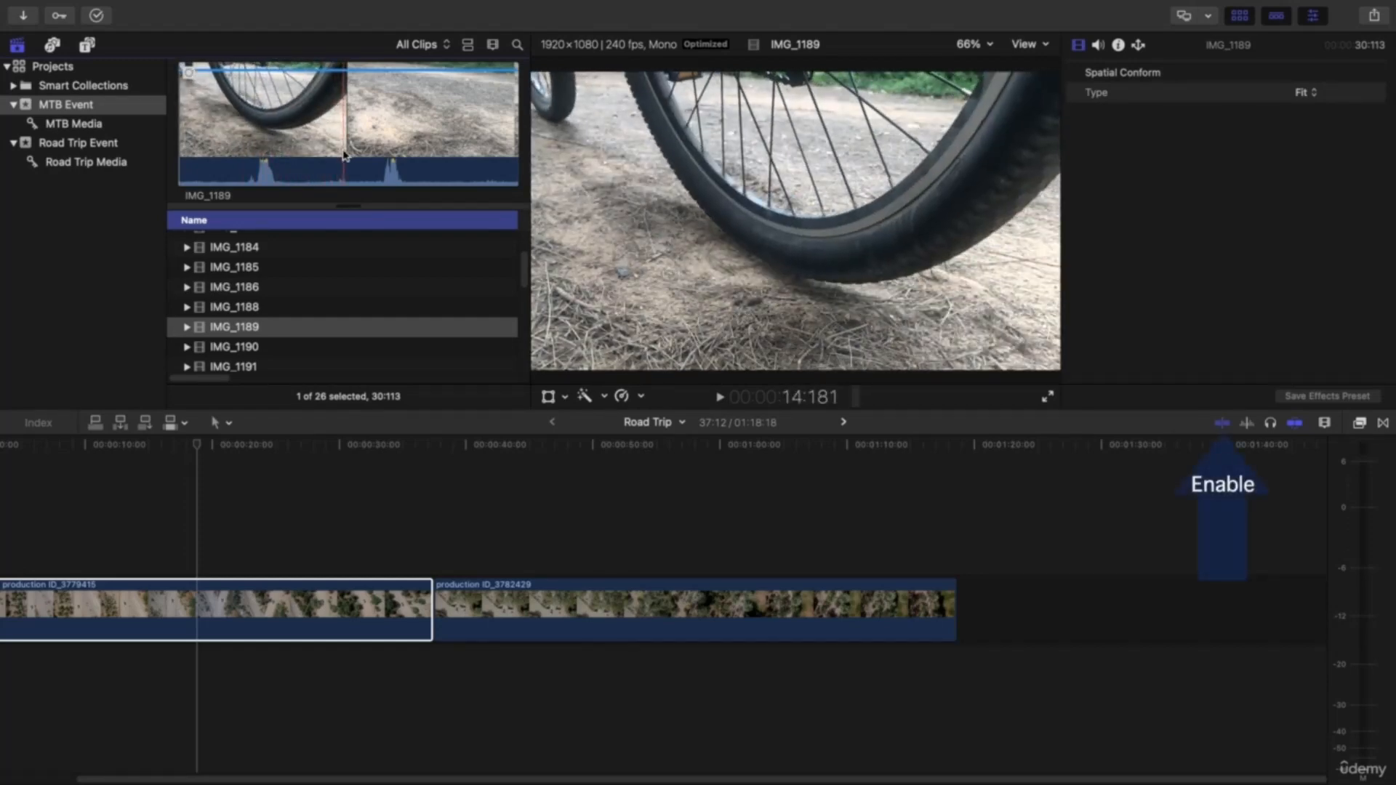
left_click(160, 161)
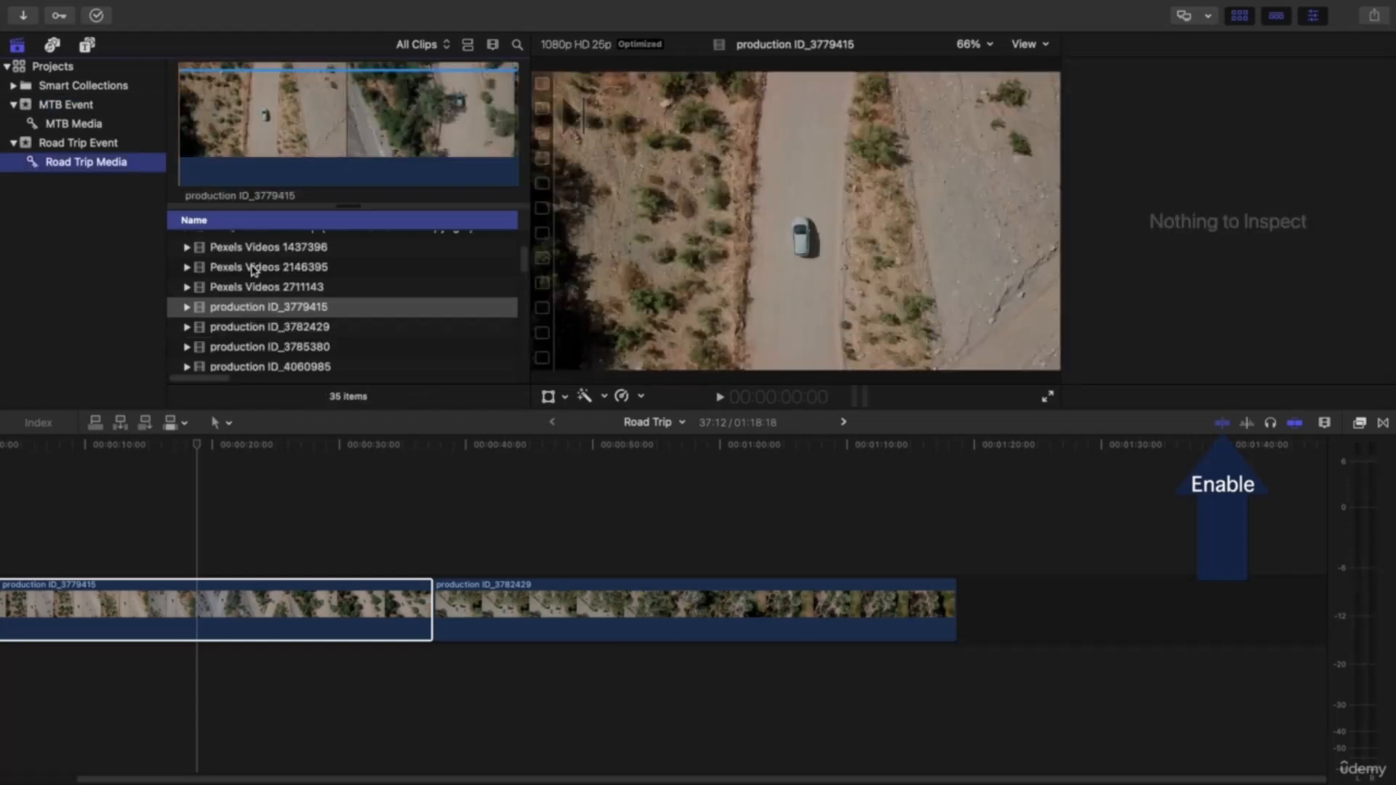
scroll(256, 284, "down", 1)
left_click(264, 328)
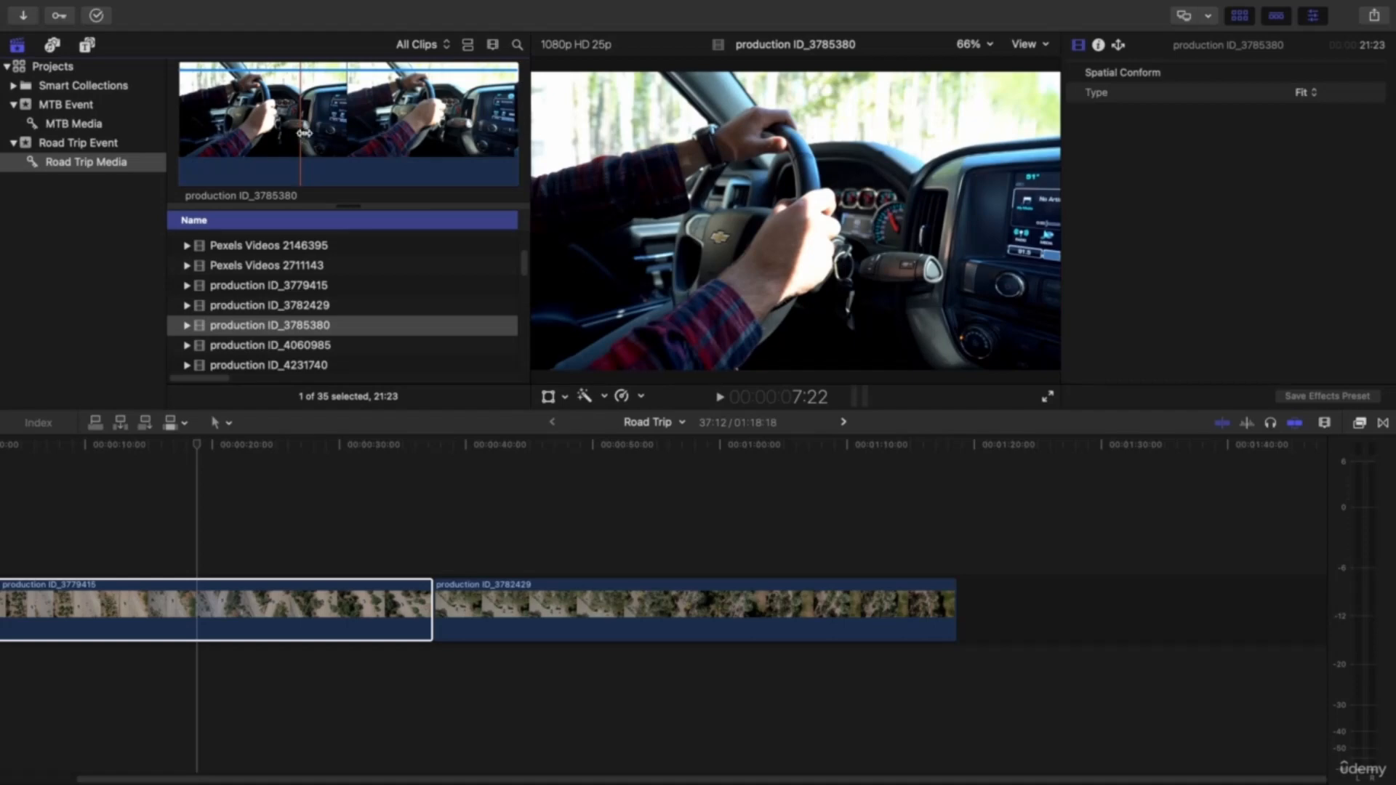
Place a section of about 5 seconds from clip production ID_3785380 directly after production ID_3782429 in the Road Trip timeline
left_click_drag(304, 133, 991, 567)
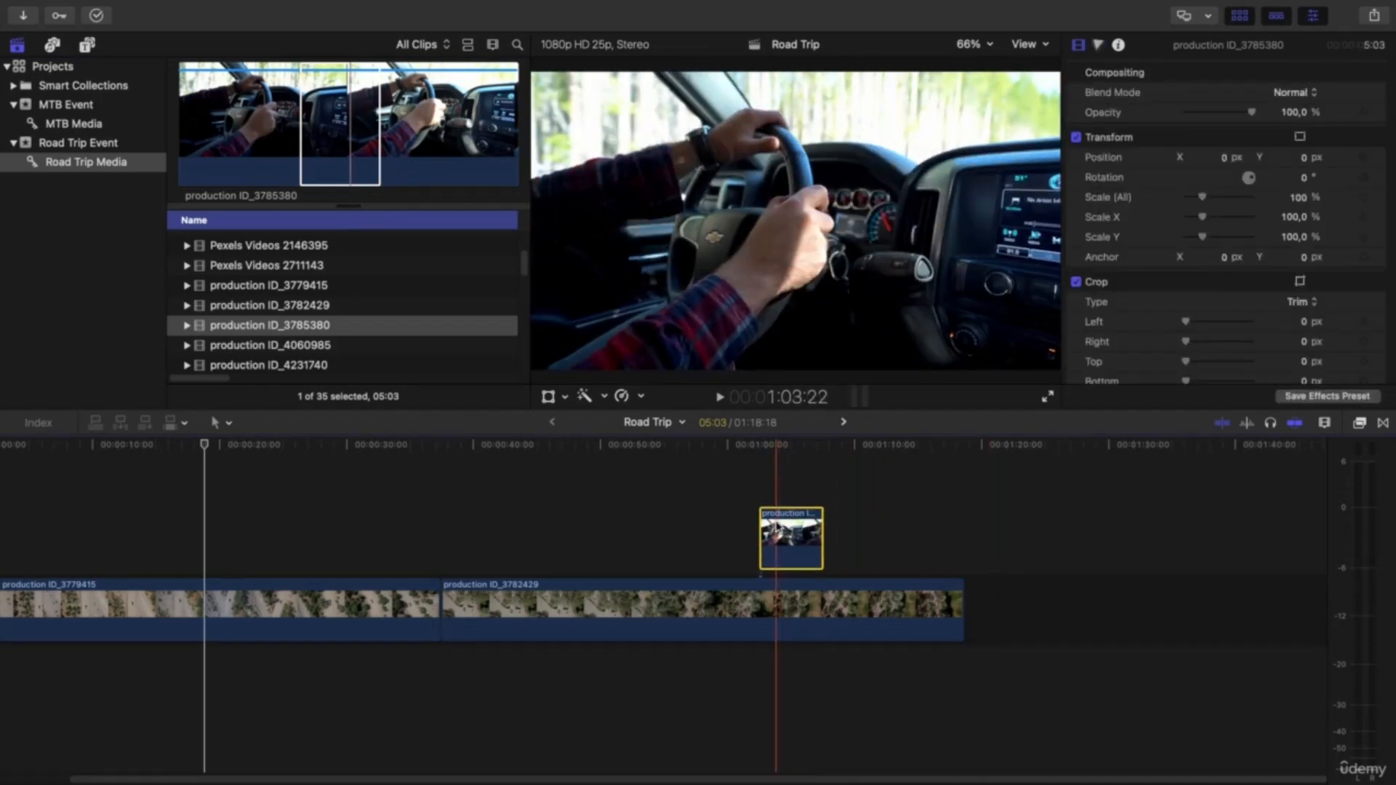
left_click_drag(776, 535, 1006, 620)
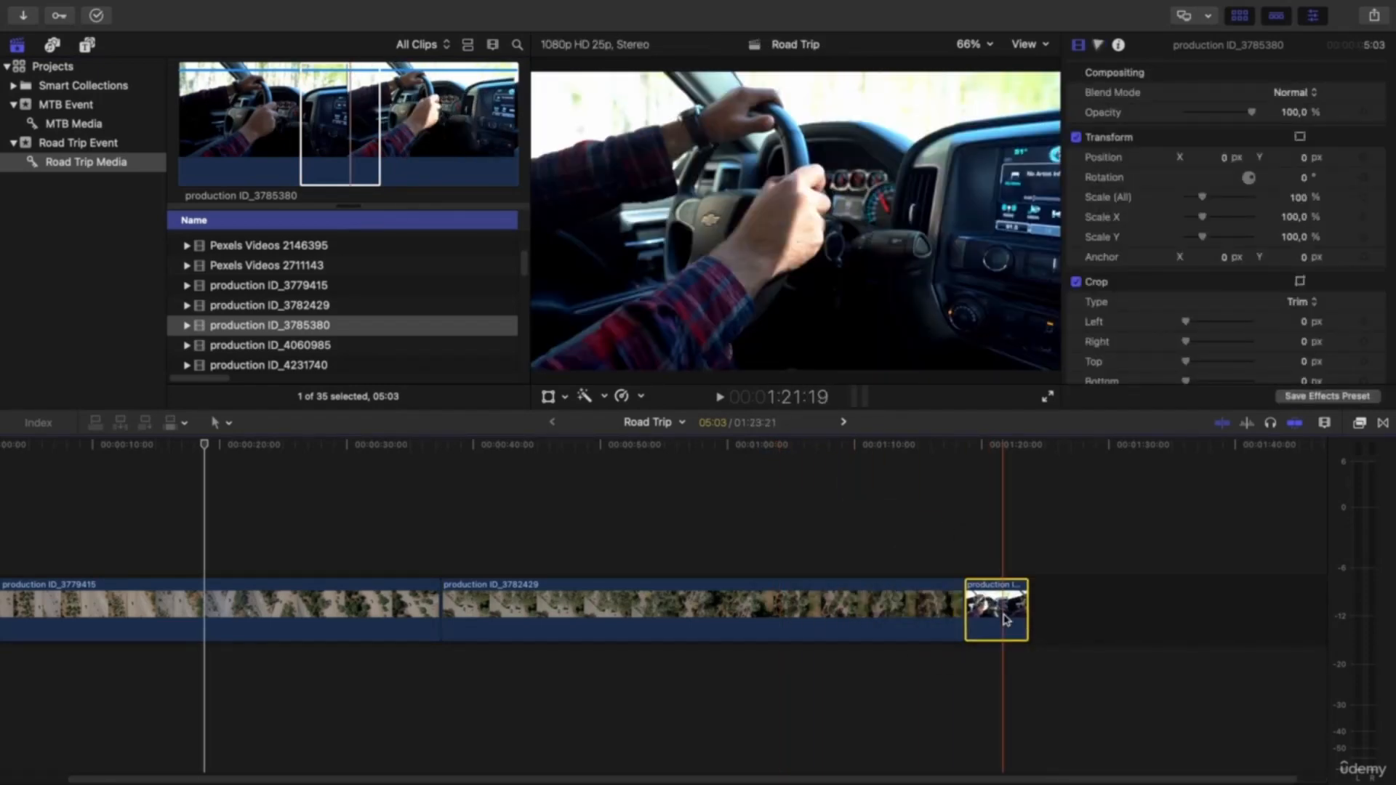
Play back a short stretch of the Road Trip timeline around the start of clip production ID_3782429, and stop it
scroll(1004, 619, "right", 1)
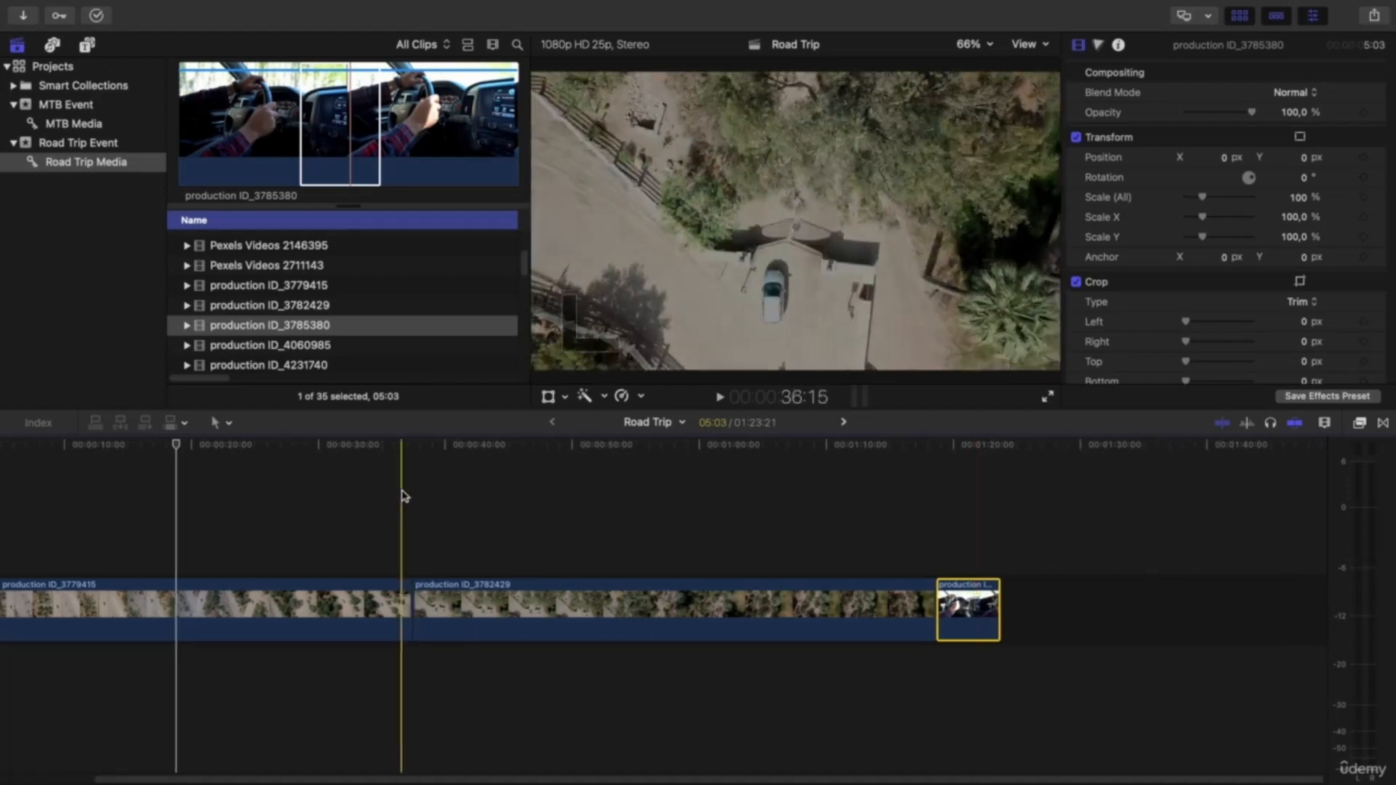
key("space")
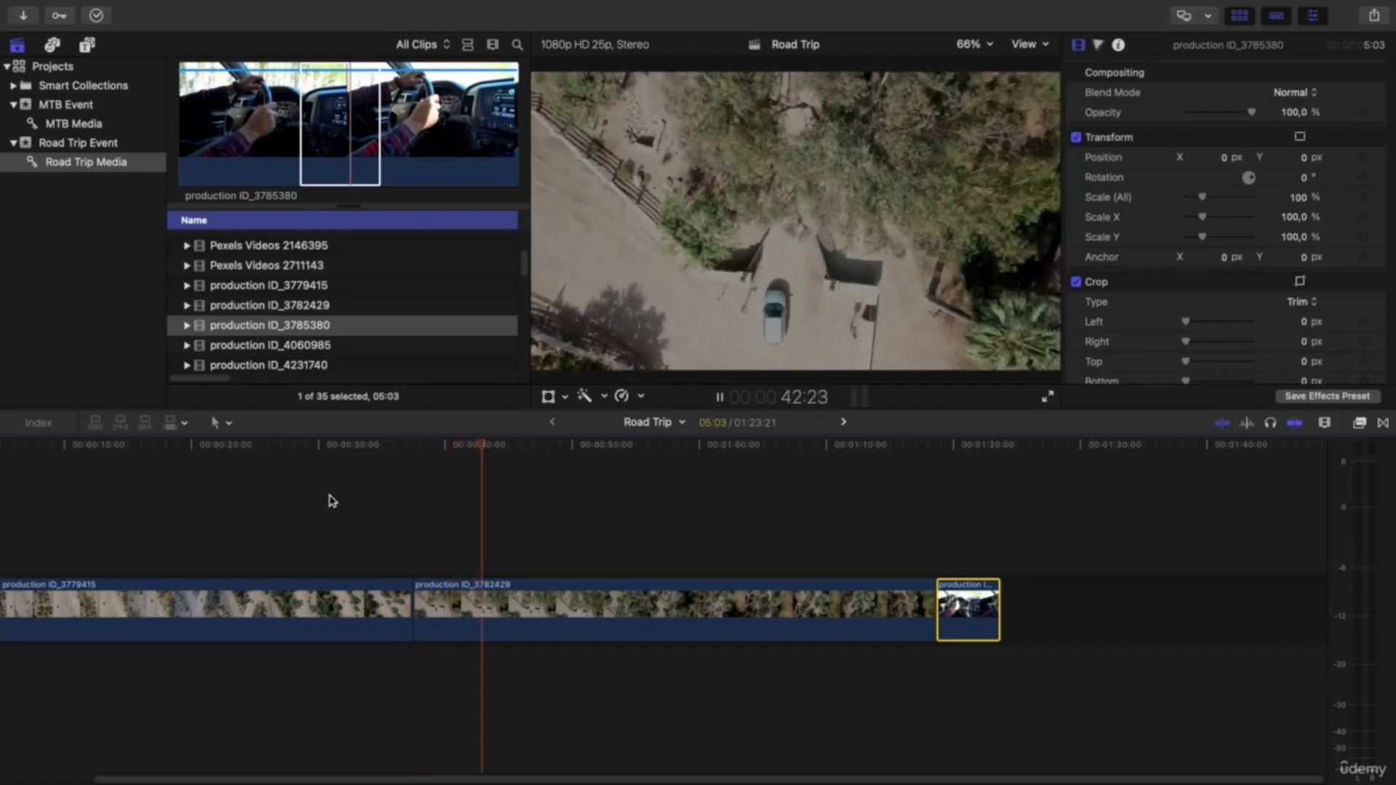
key("space")
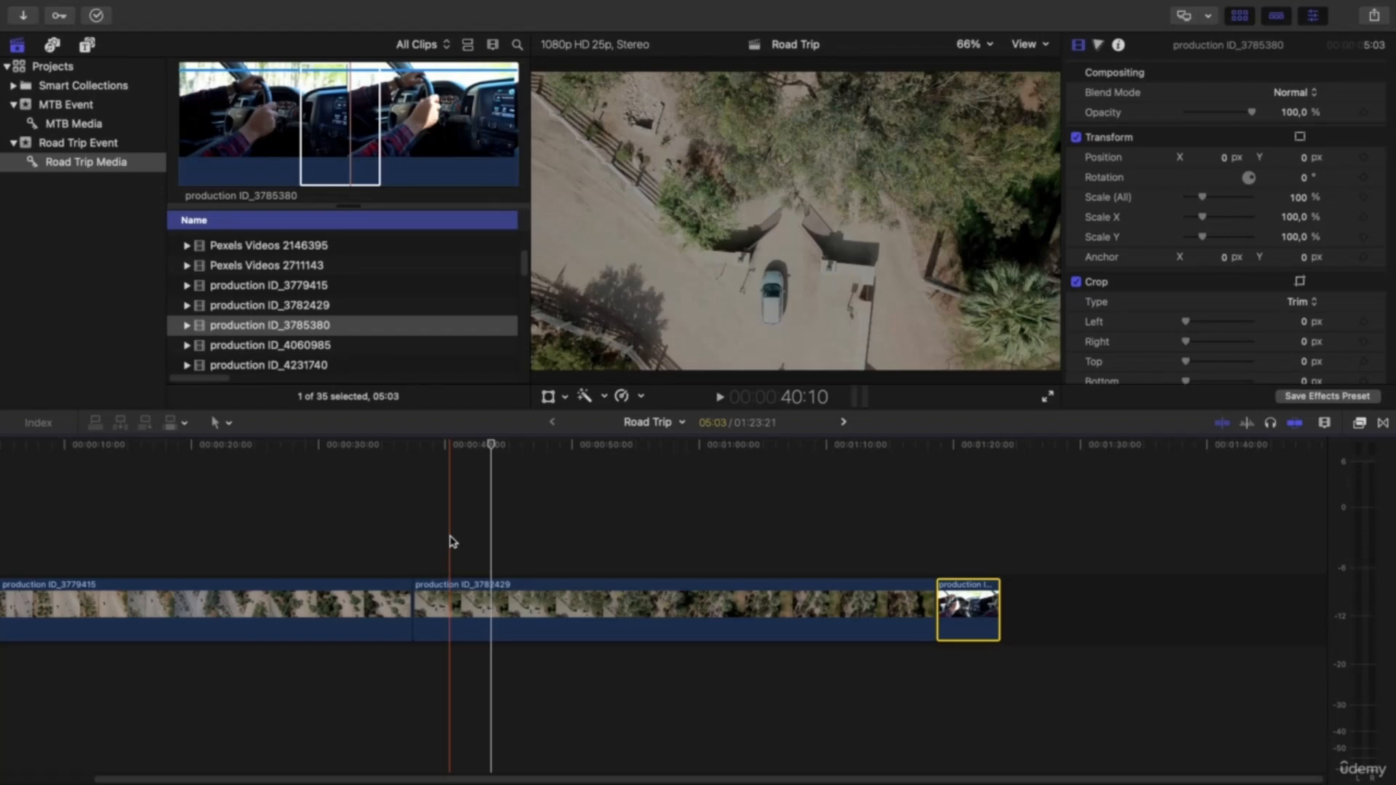
Add clip production ID_4231740 from the Road Trip Media collection to the end of the Road Trip timeline
scroll(443, 542, "right", 1)
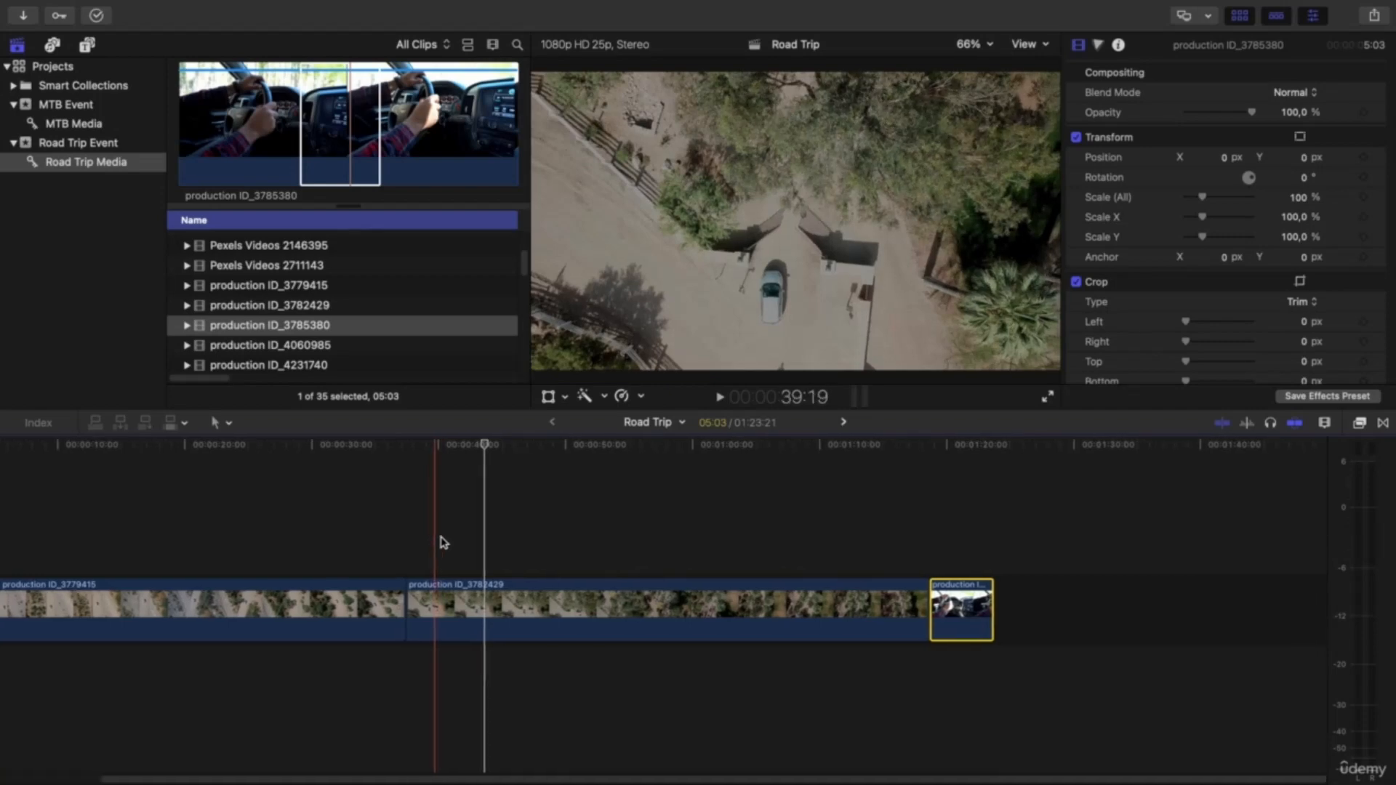
scroll(349, 325, "down", 1)
left_click(349, 300)
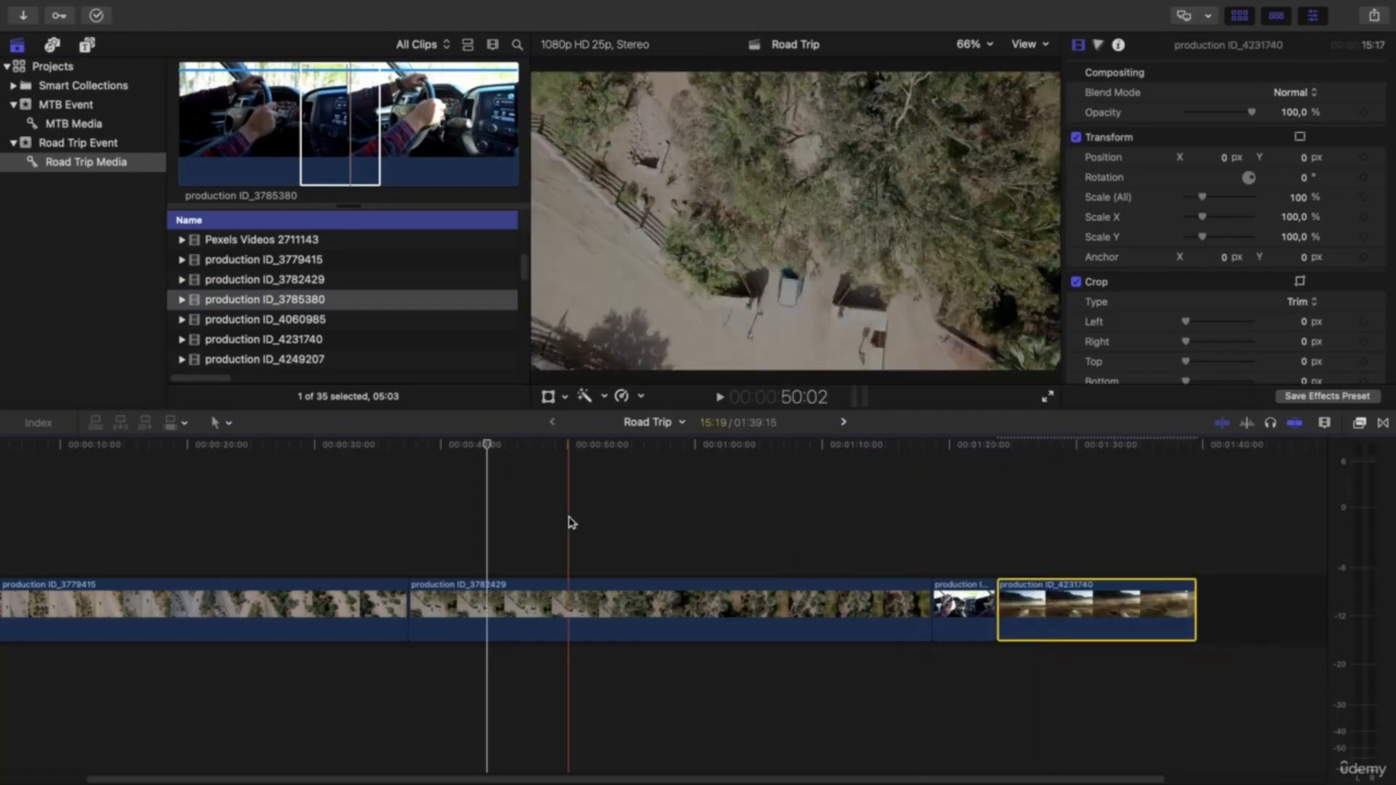
scroll(570, 521, "right", 2)
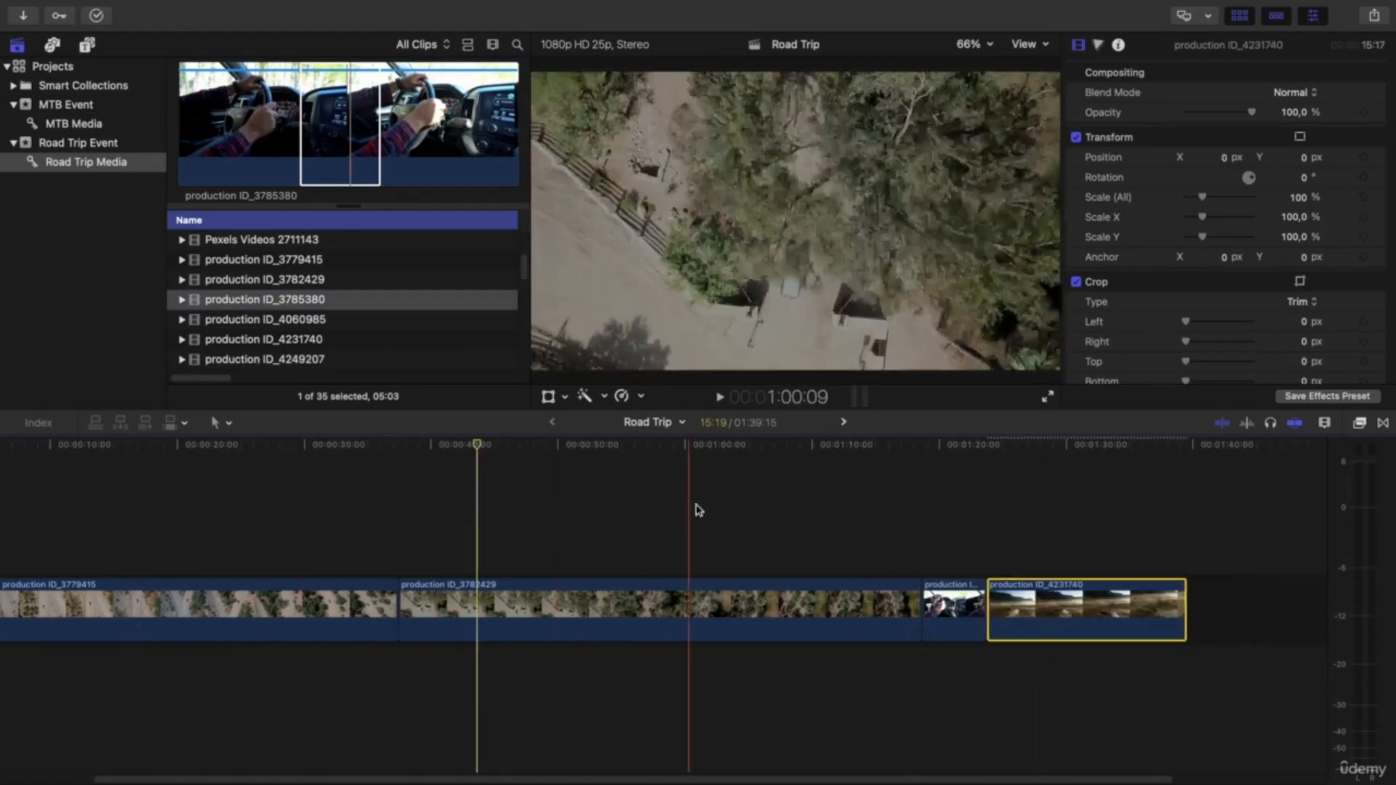